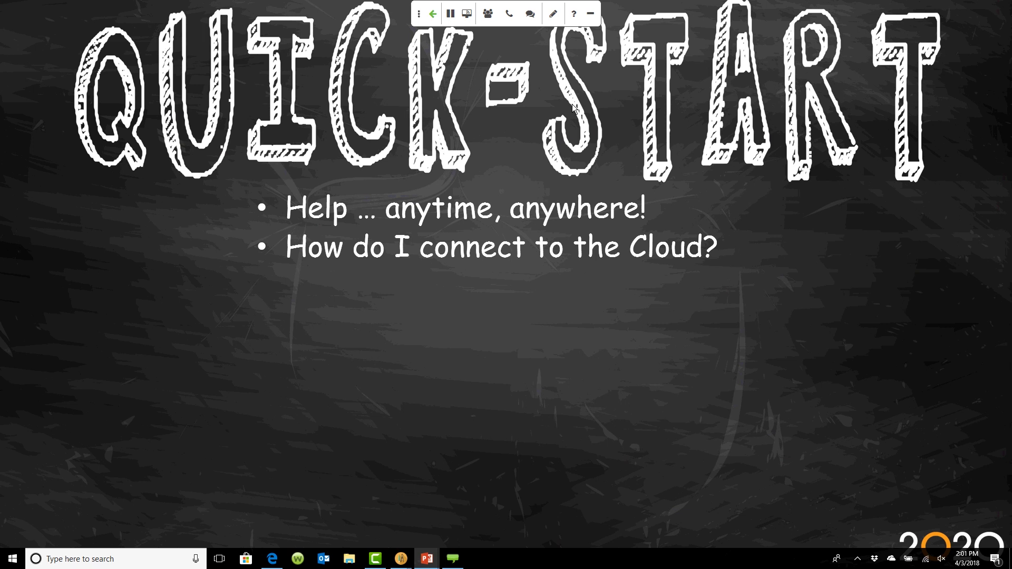
click(572, 104)
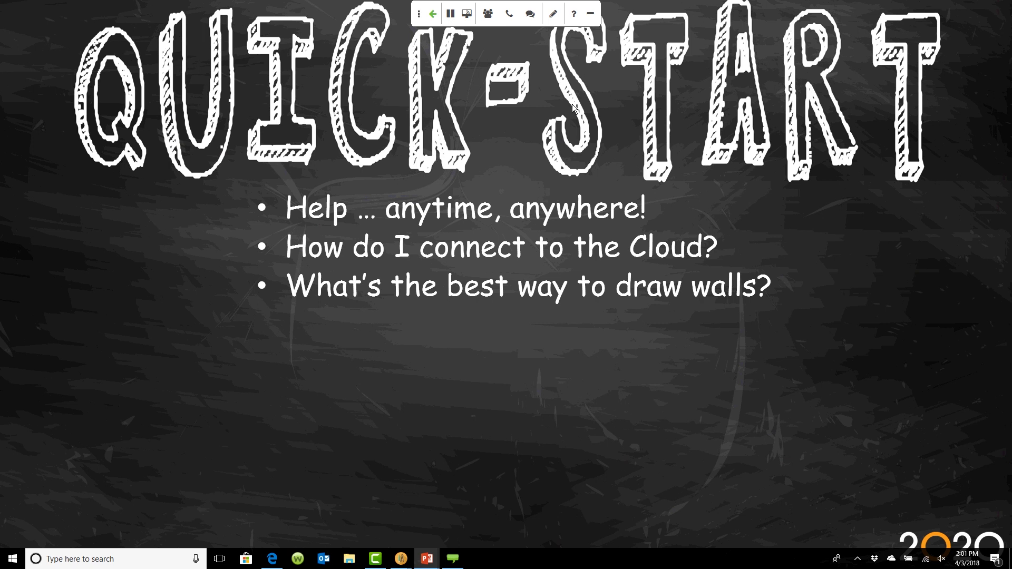
click(572, 104)
click(572, 104)
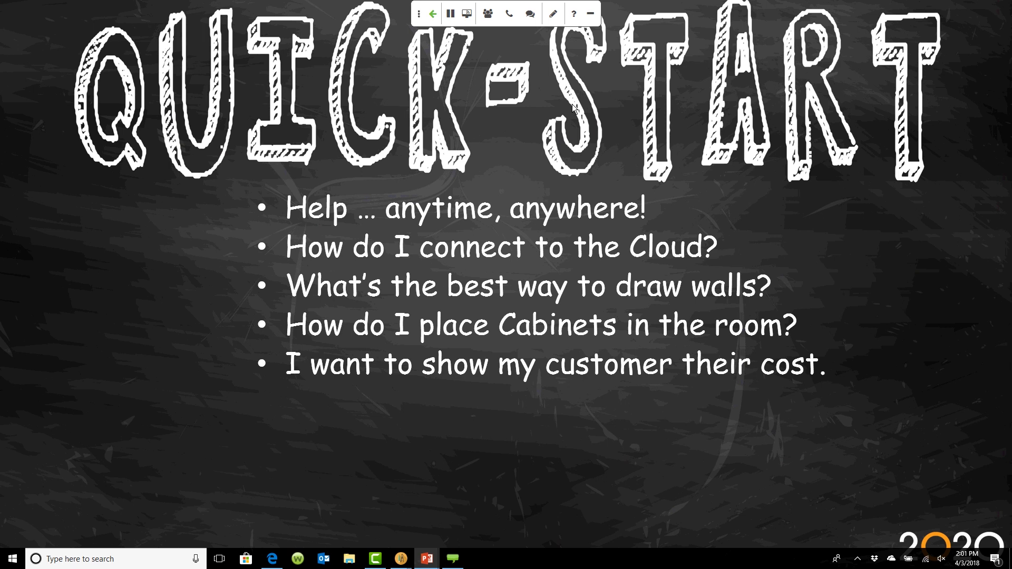
click(573, 105)
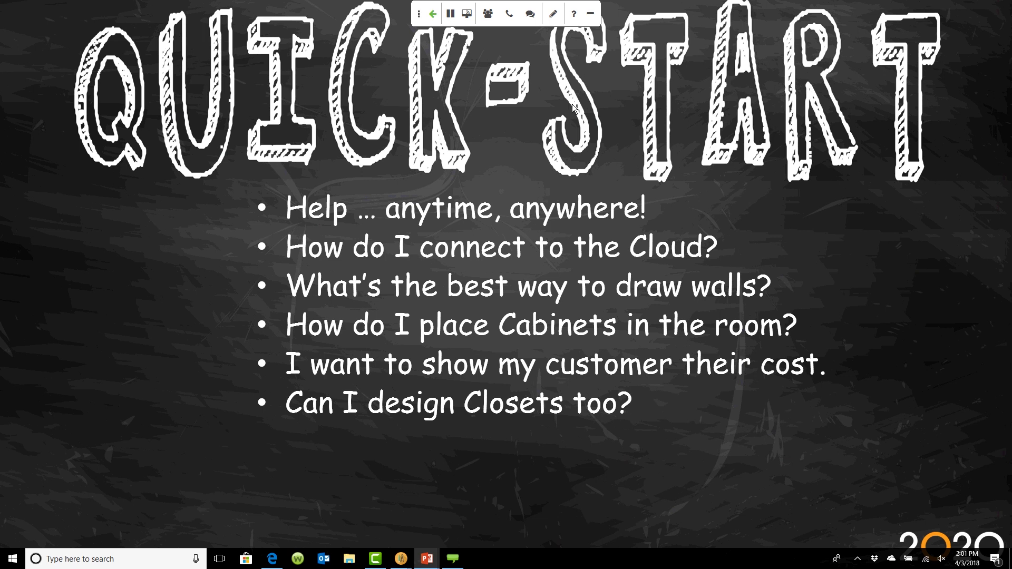
key(Right)
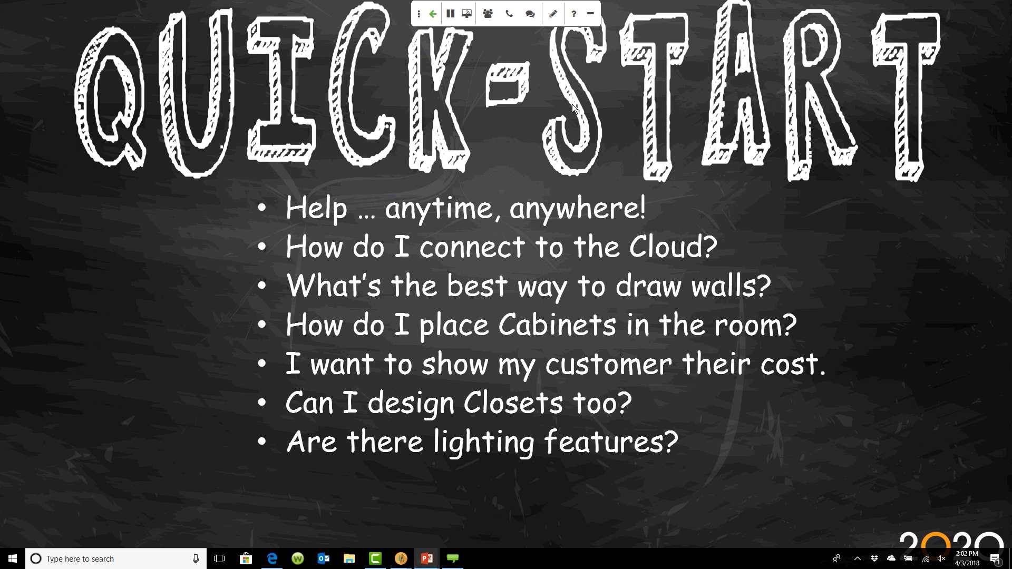
key(Right)
key(Right)
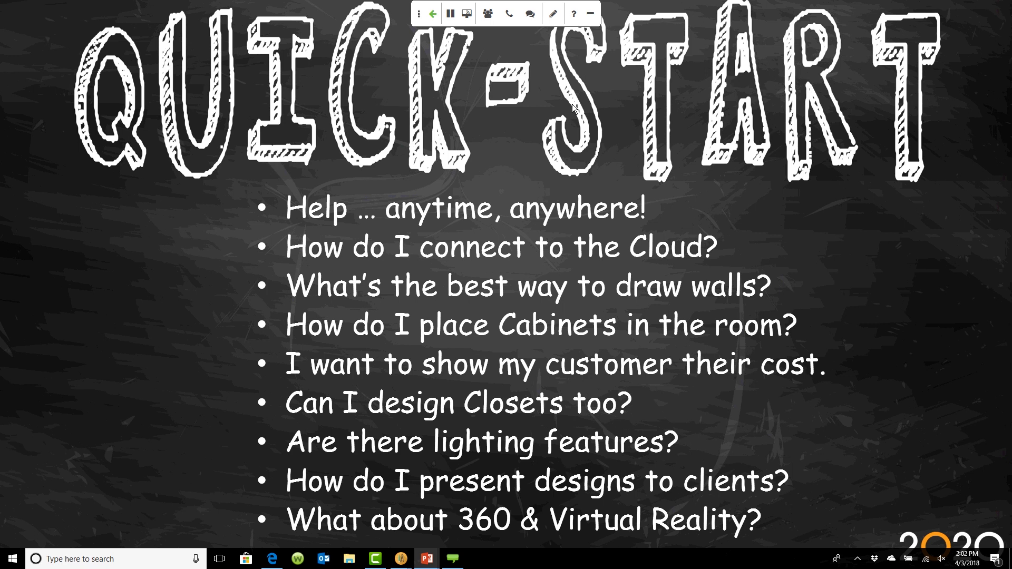
- Switch to 2020 Design, enlarge the floor plan view by shrinking the elevation view above it, and inspect the kitchen island
click(401, 558)
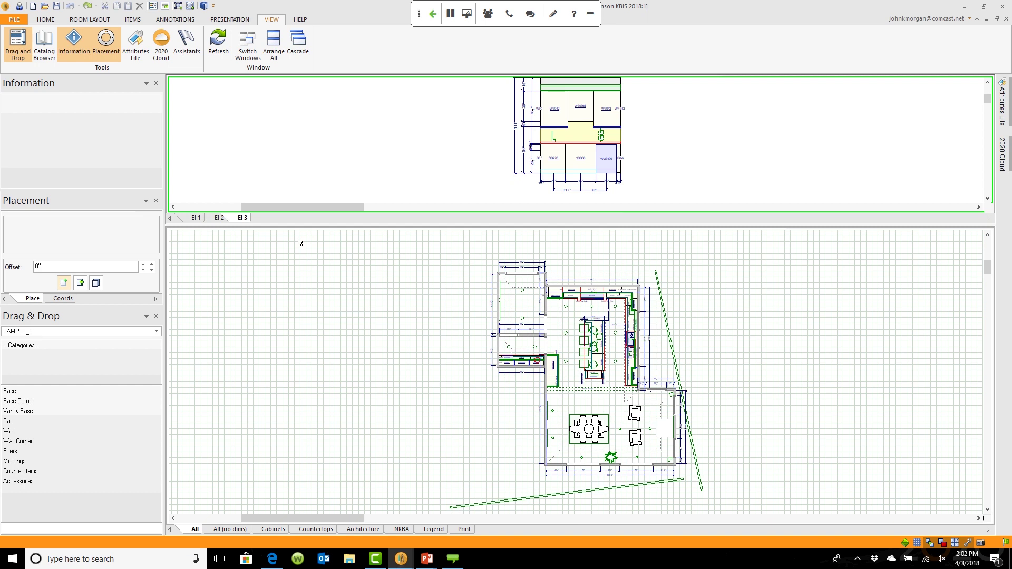
drag(424, 226, 436, 97)
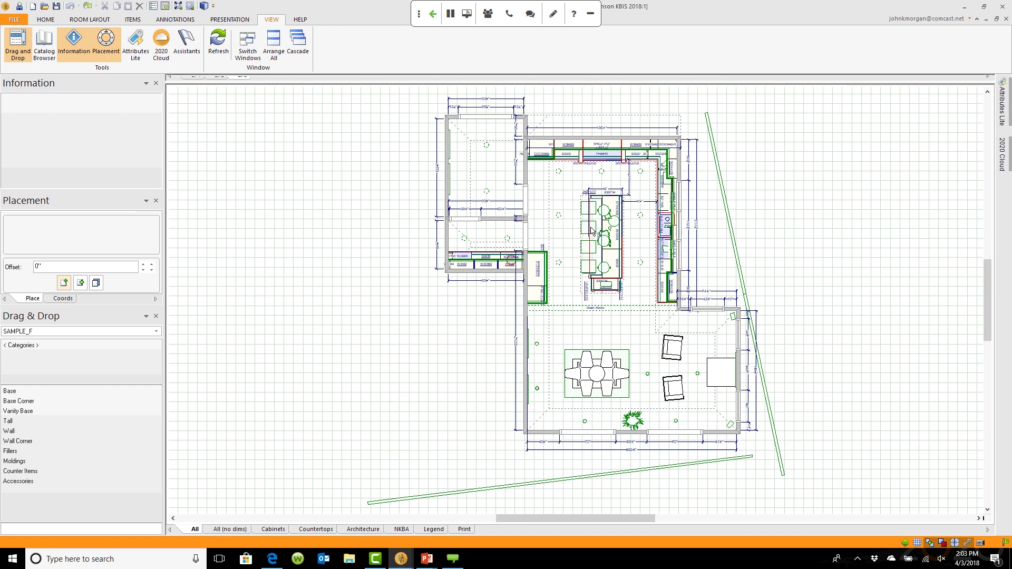
mouse_move(592, 232)
scroll(607, 248, up, 6)
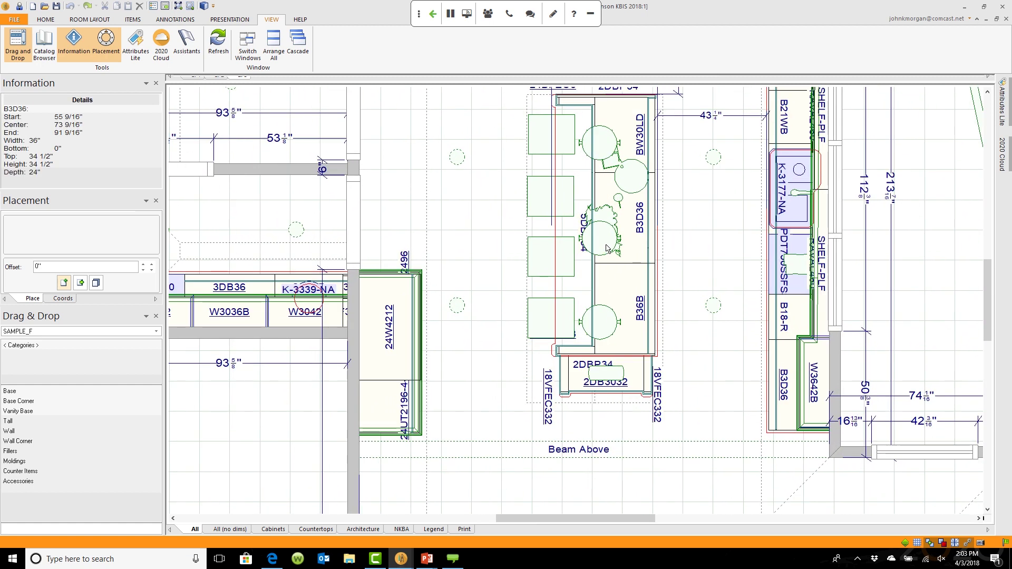
scroll(607, 248, down, 5)
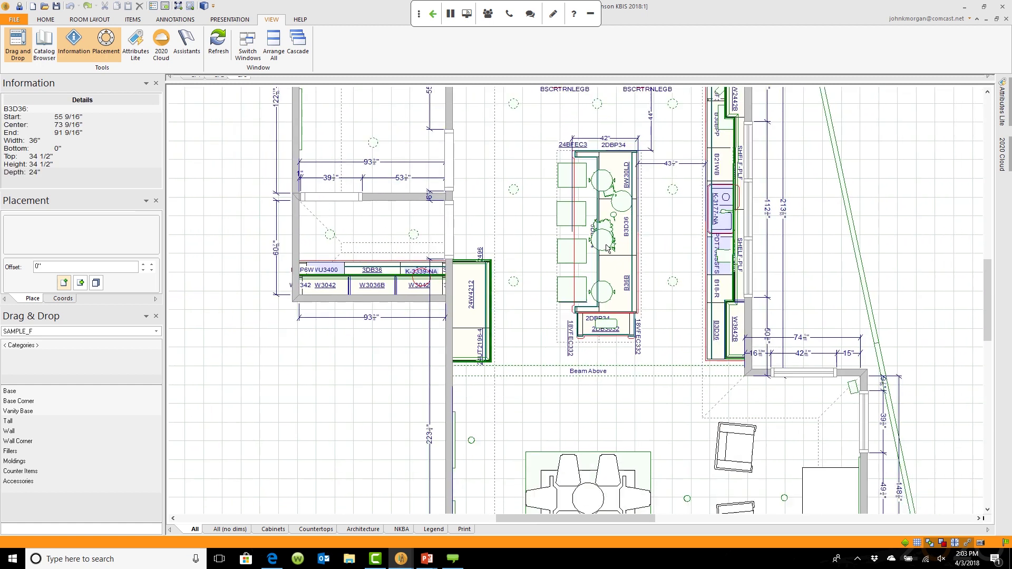
scroll(608, 247, down, 3)
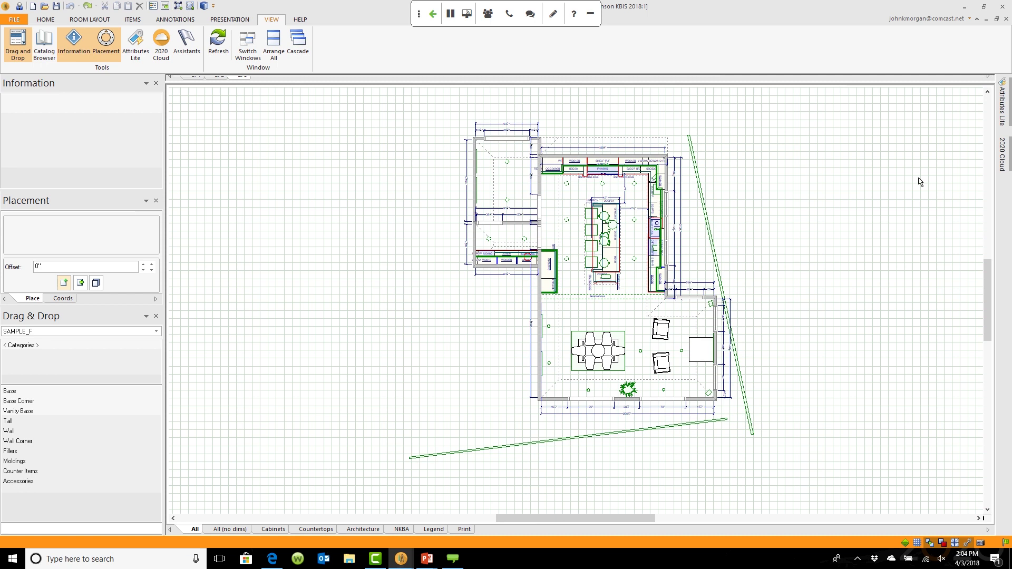
- Browse the manufacturers available in the 2020 Cloud catalog without changing the DACOR selection
click(1003, 167)
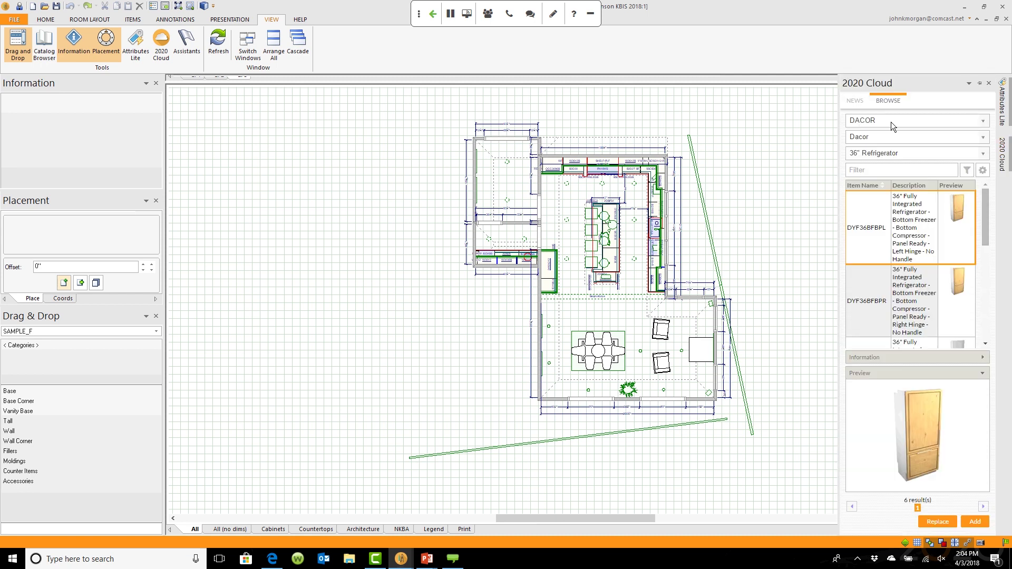
click(984, 122)
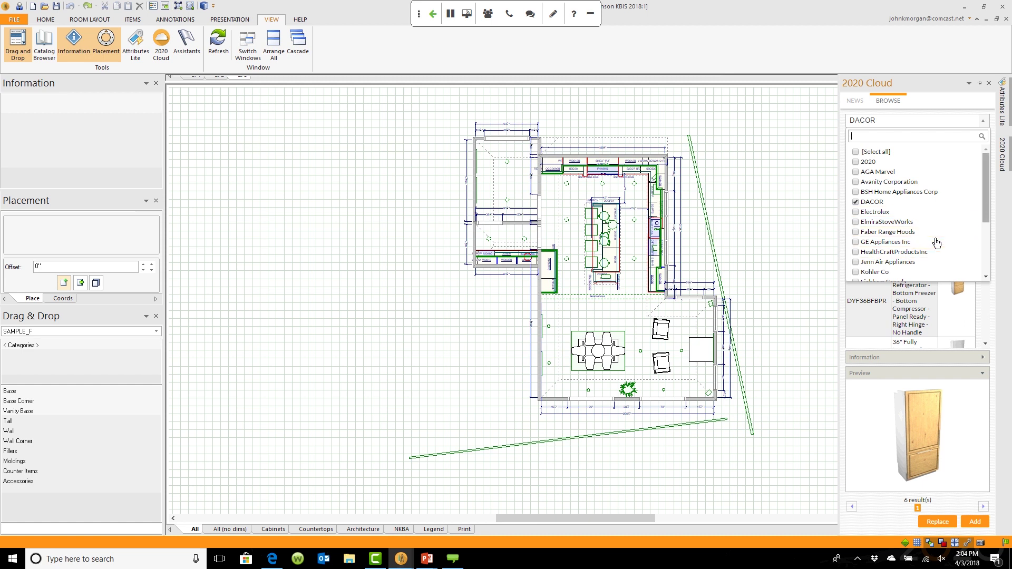
scroll(987, 210, down, 2)
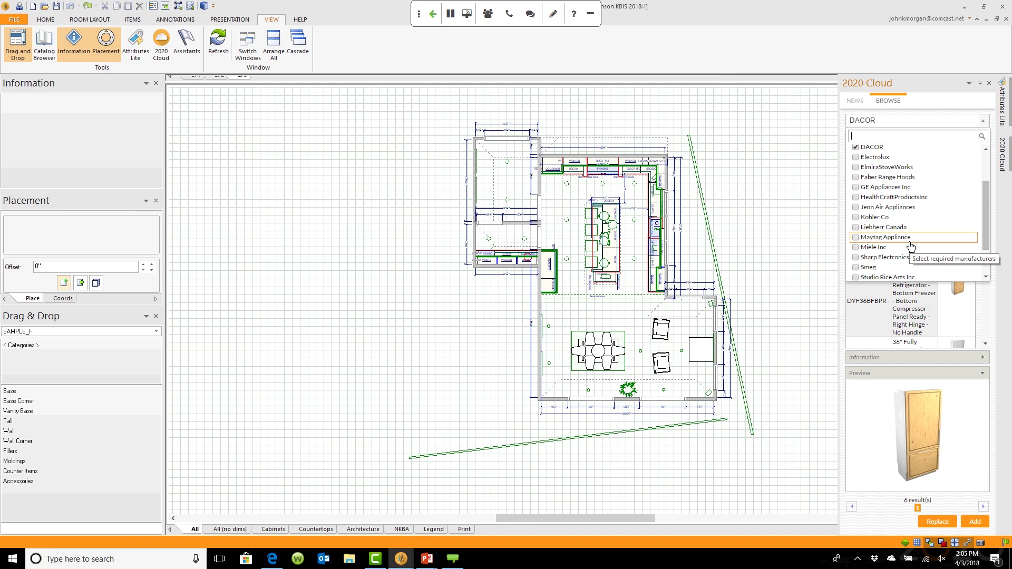
click(783, 191)
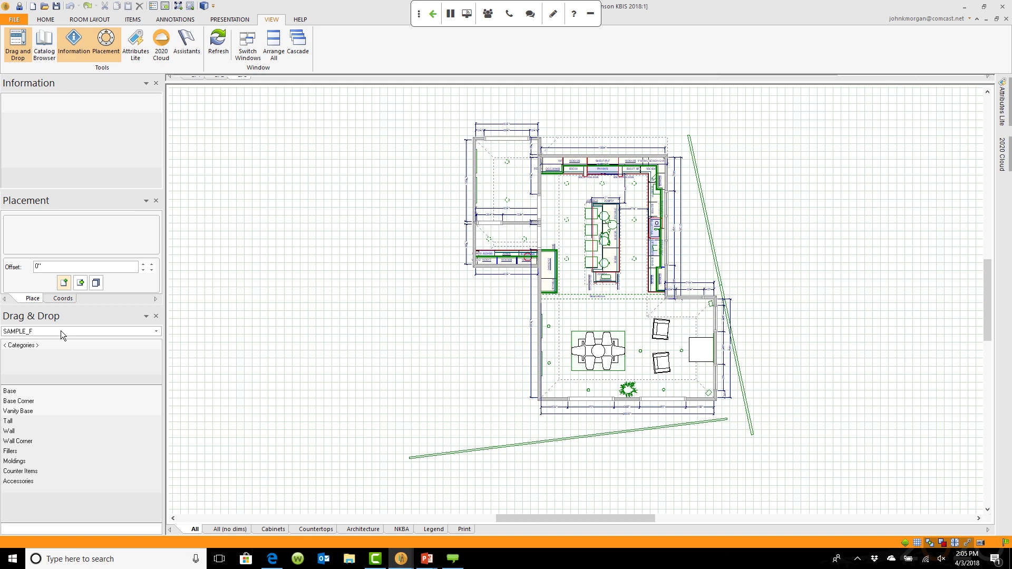
click(1002, 157)
click(1003, 158)
- Review the available file, editing, room layout, items, annotations, presentation, view and help commands
click(20, 21)
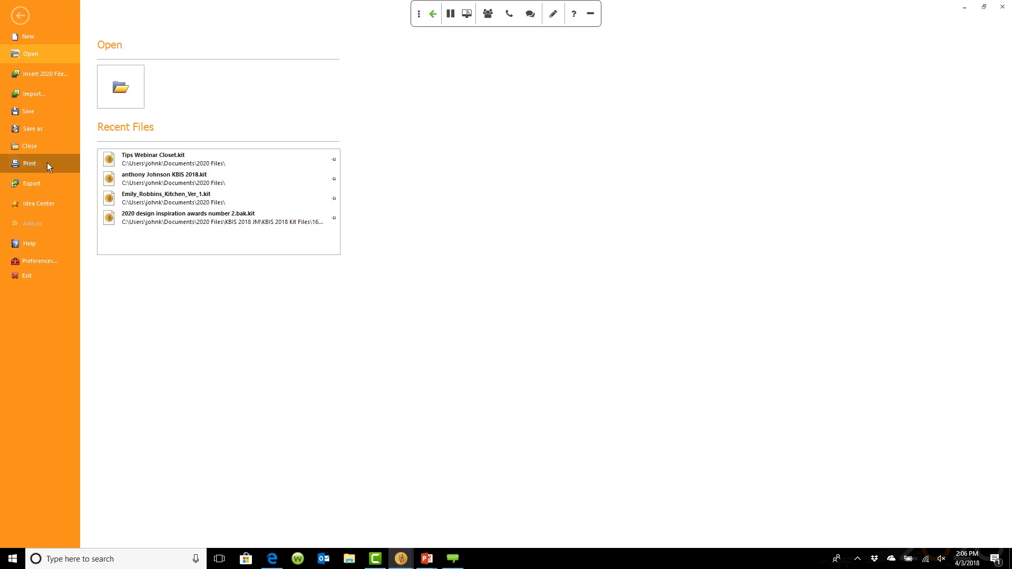
click(28, 109)
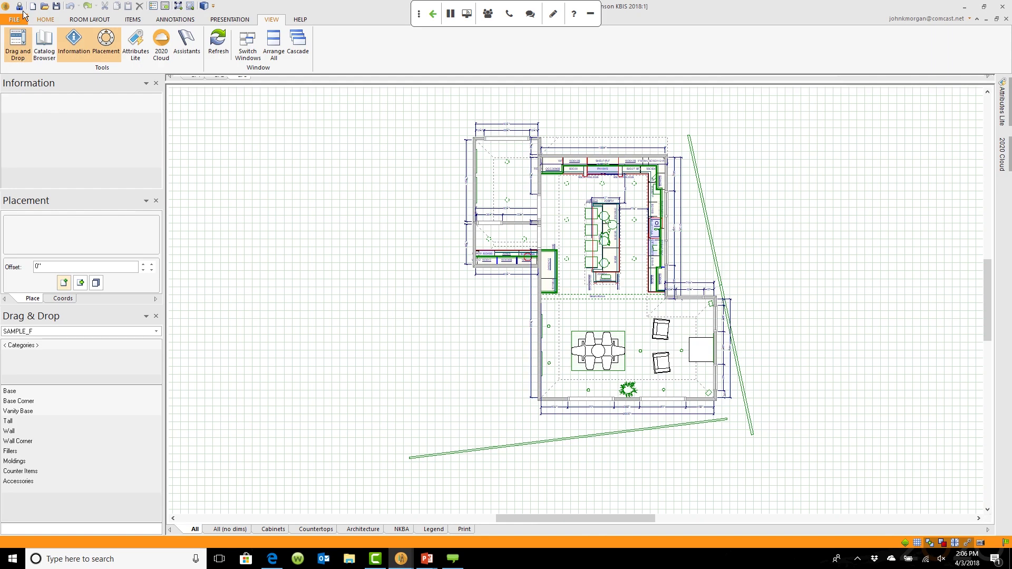
click(50, 20)
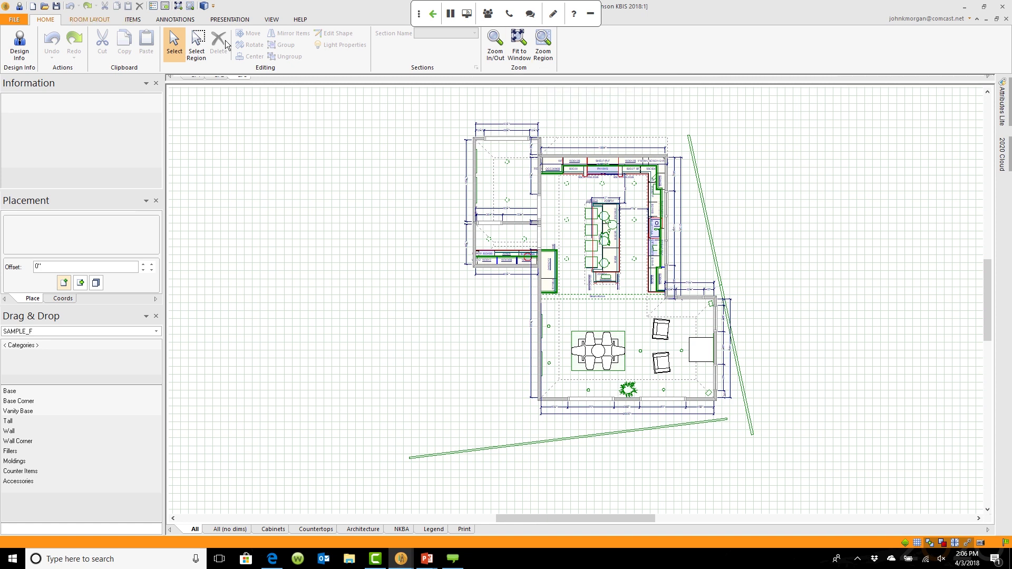
click(105, 21)
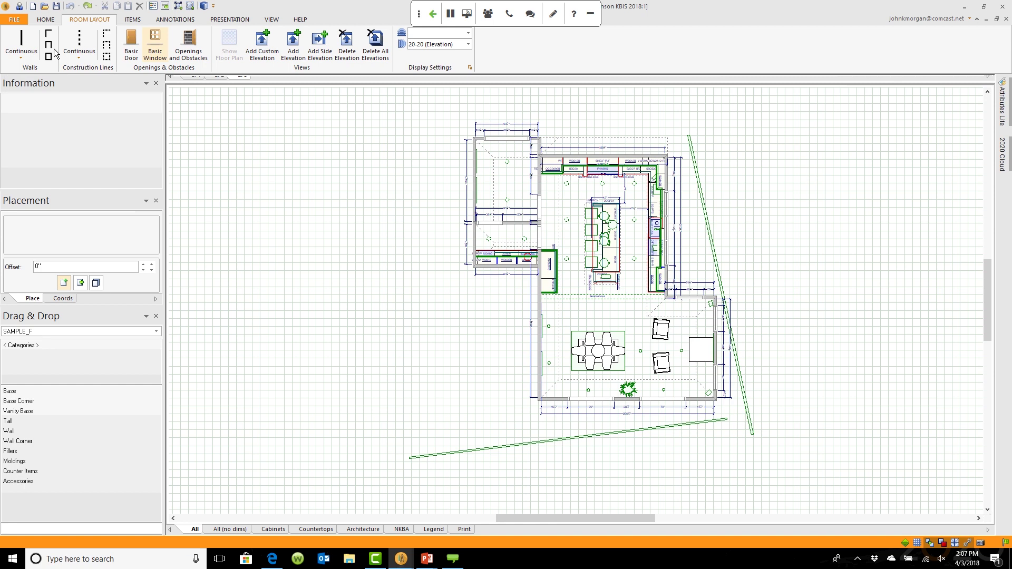
click(136, 20)
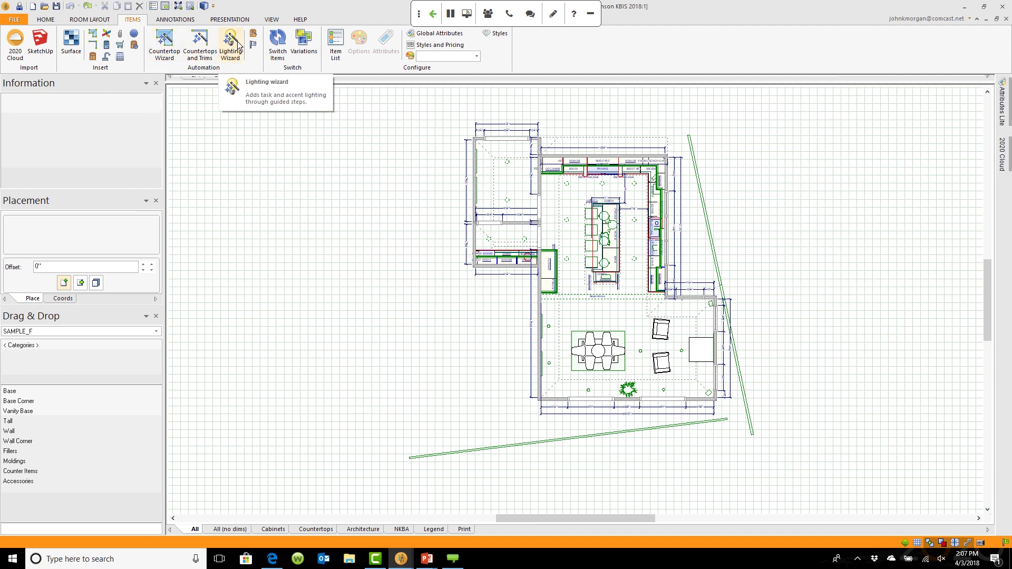
click(177, 21)
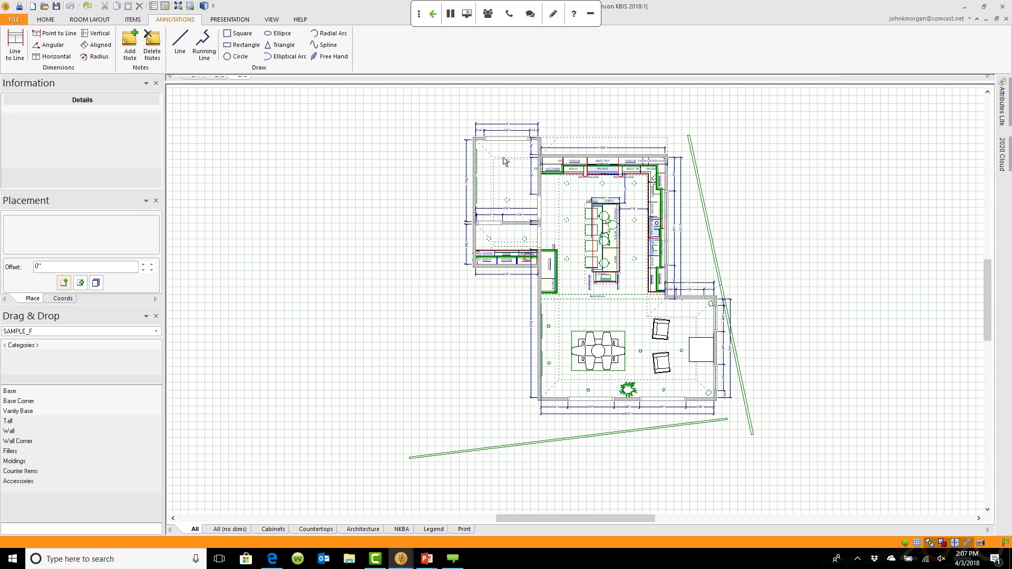
click(230, 20)
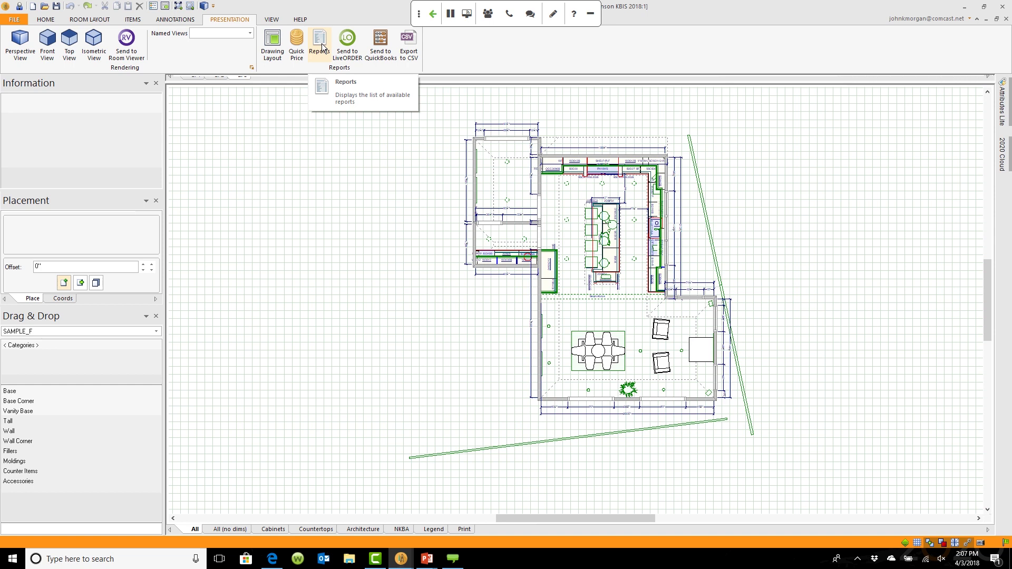
click(272, 20)
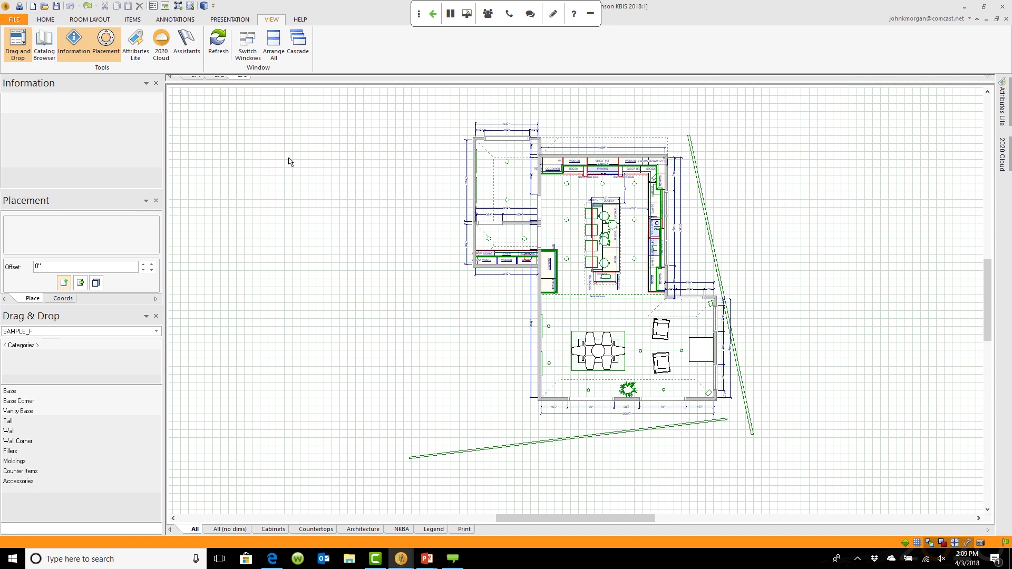
click(300, 20)
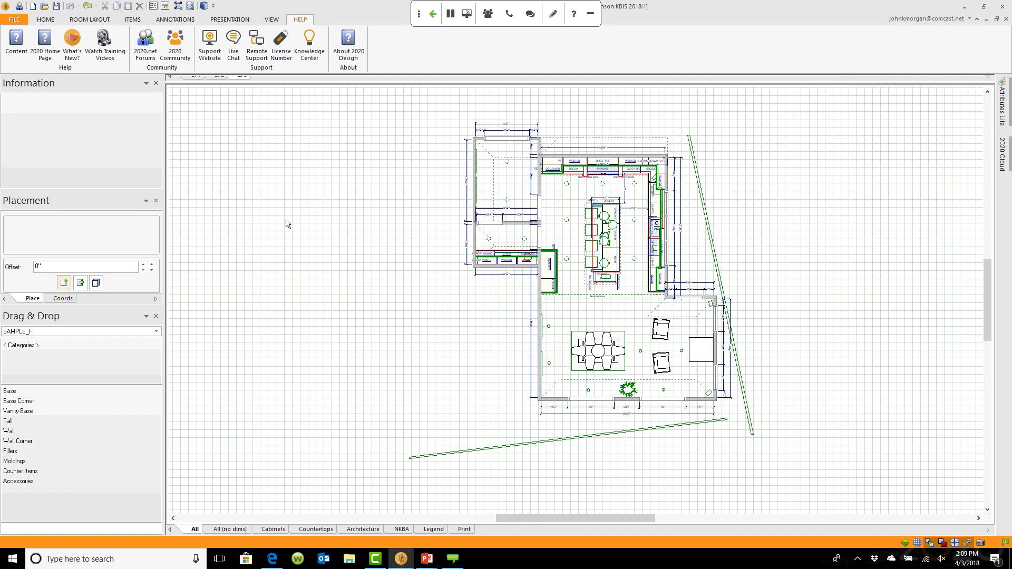
scroll(596, 240, up, 5)
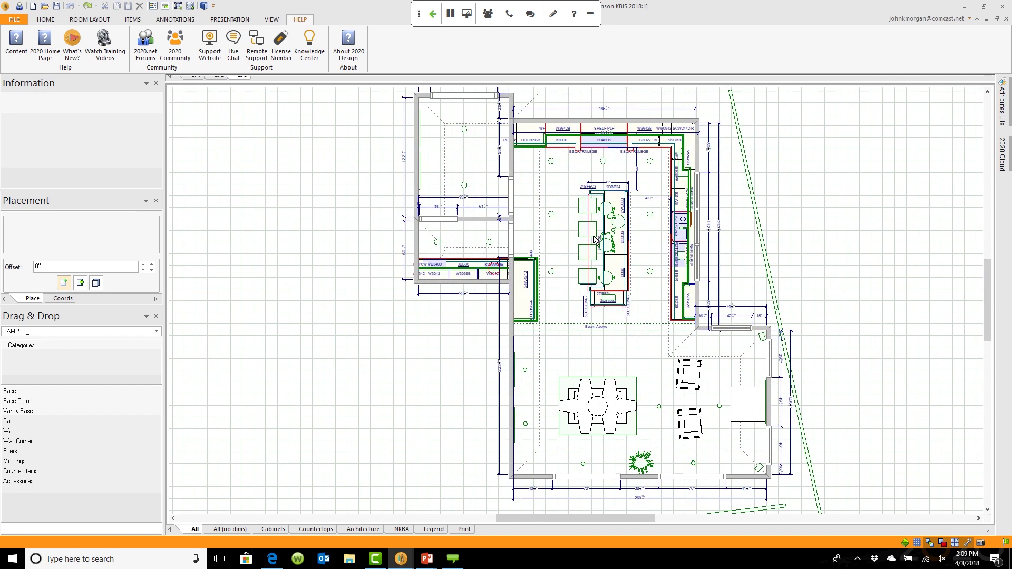
scroll(595, 240, up, 2)
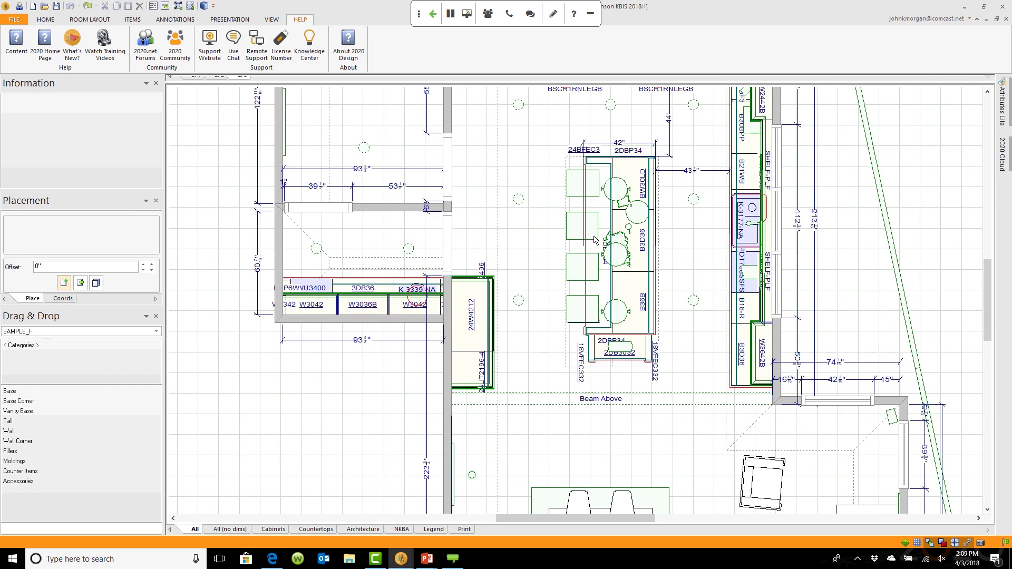
scroll(622, 343, up, 3)
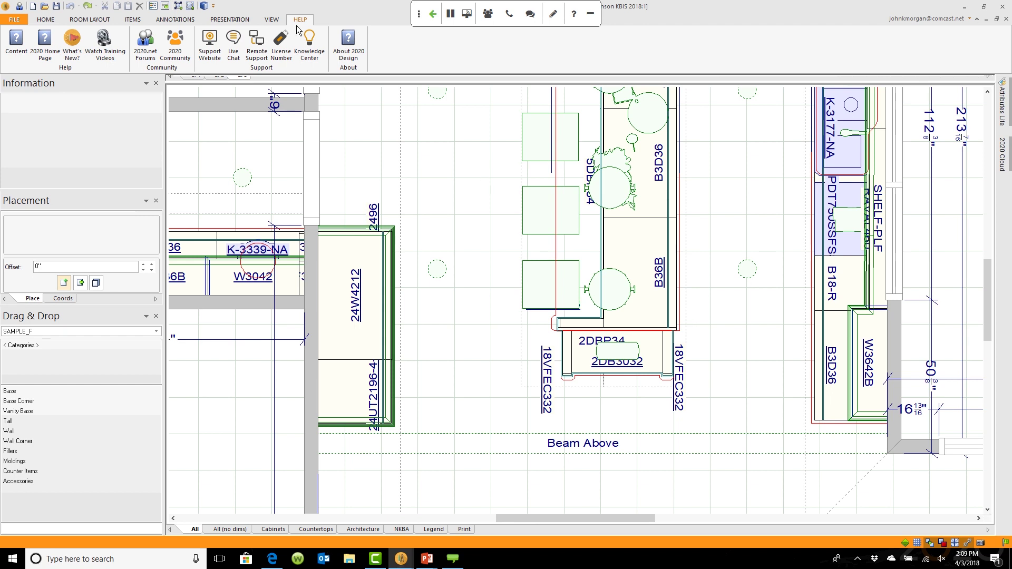
- Open the online training videos, pause the Level 101 e-Learning intro and show the second page of the table of contents
click(106, 42)
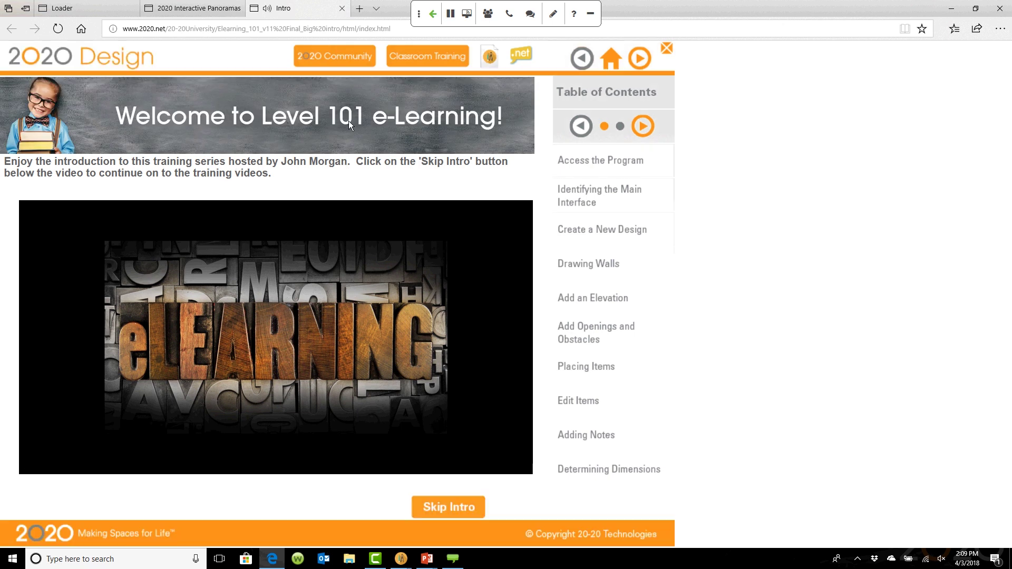
mouse_move(257, 316)
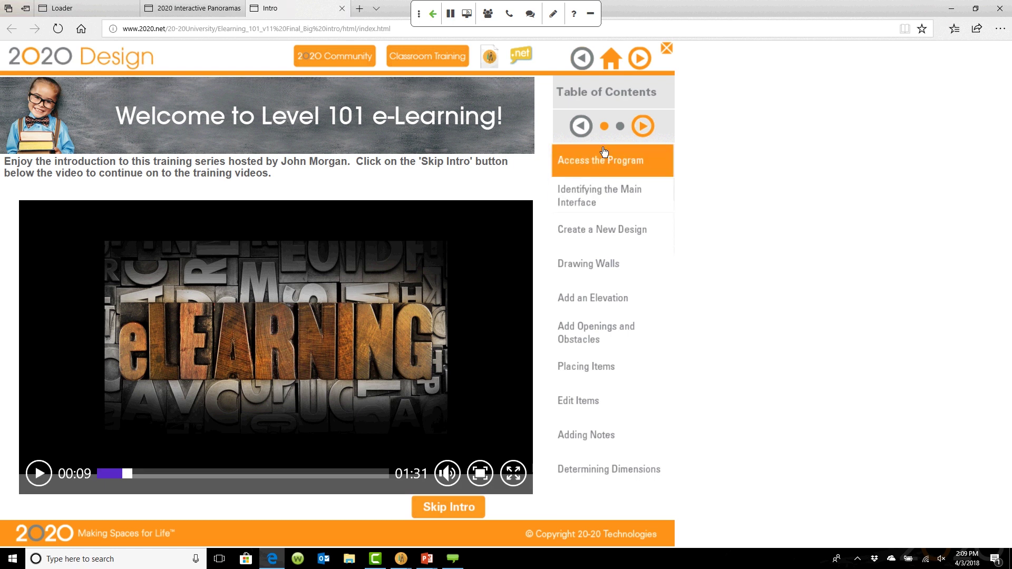
click(637, 136)
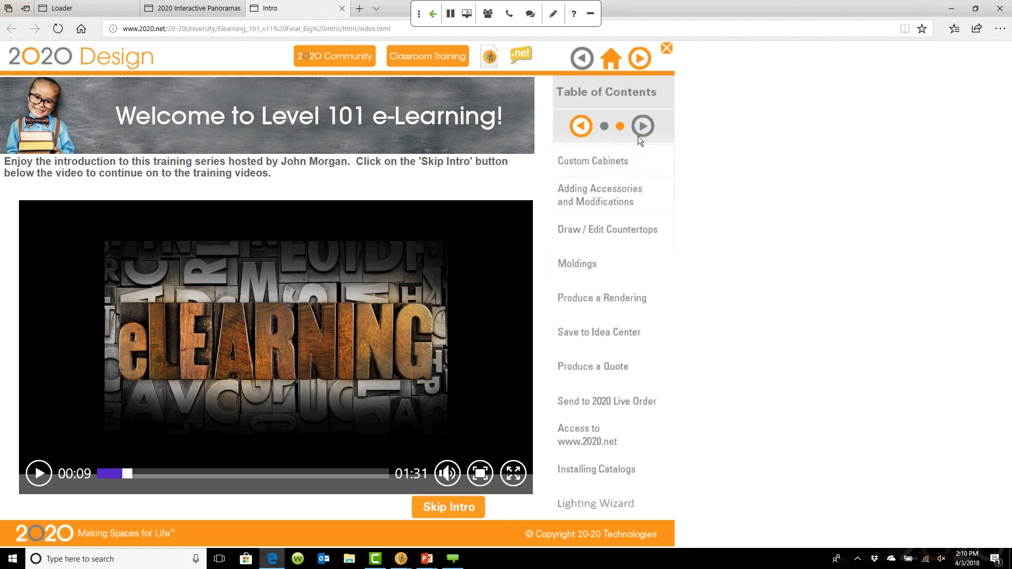
- Play the Modifying Countertops lesson under Draw / Edit Countertops, skip to about 2:10 and pause it
click(621, 228)
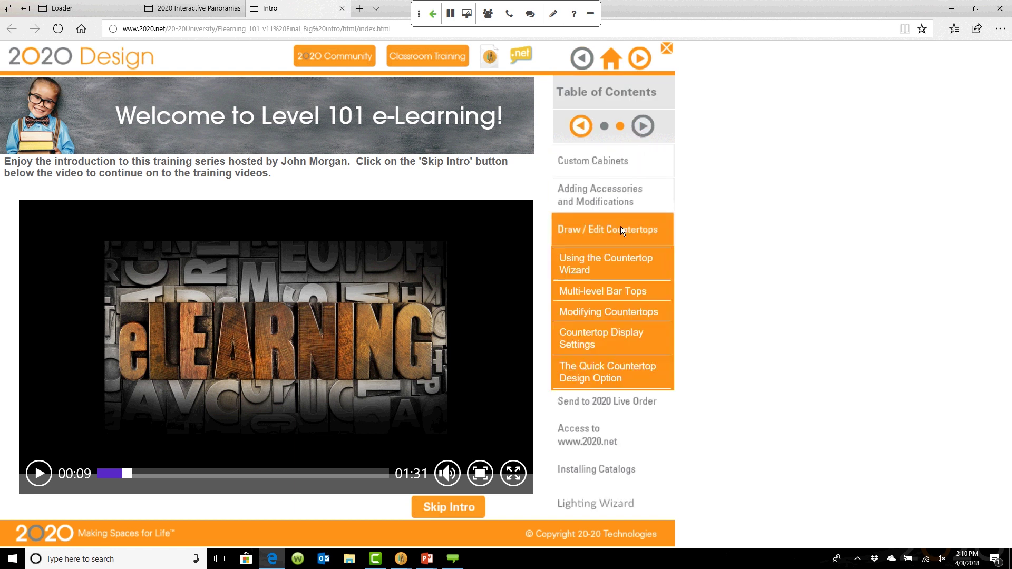
click(604, 311)
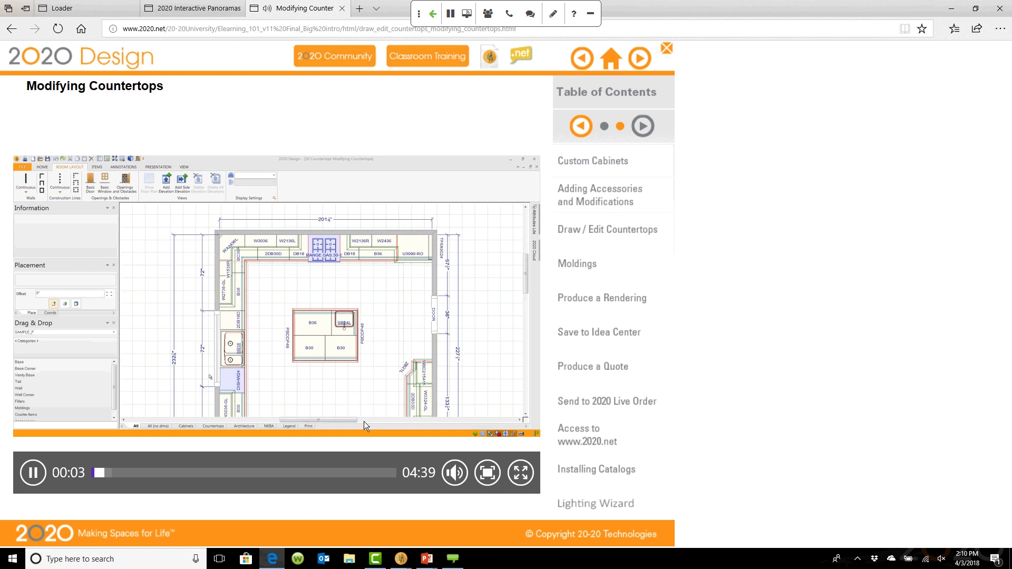
click(233, 472)
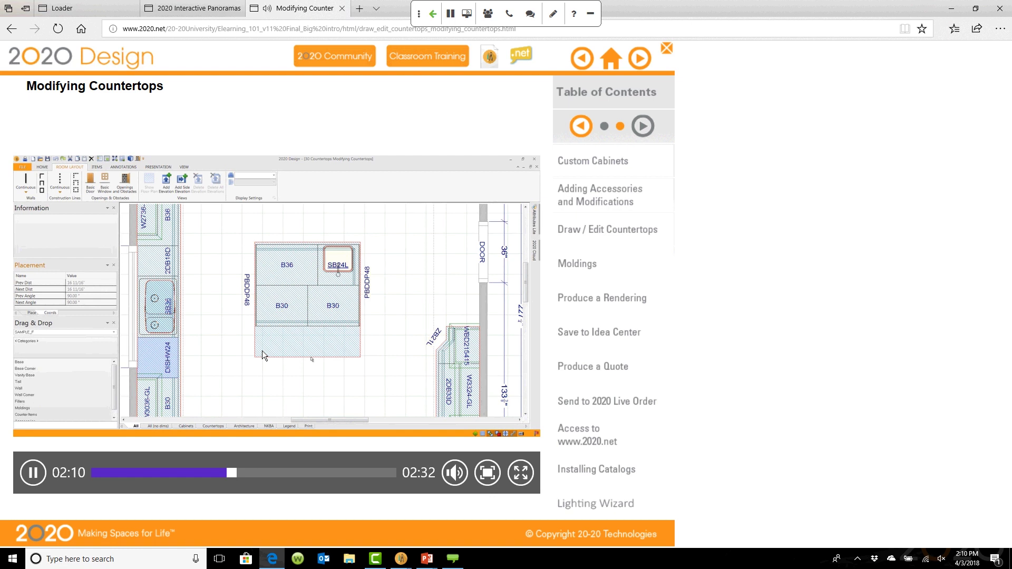
click(31, 476)
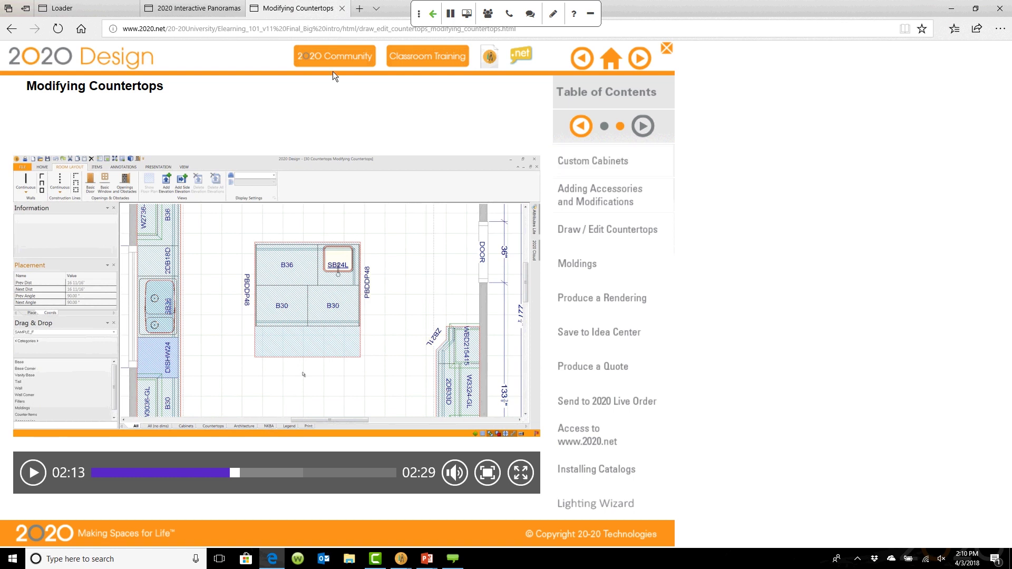
- Return to 2020 Design and zoom out the floor plan to show the dining area and kitchen island together
click(388, 512)
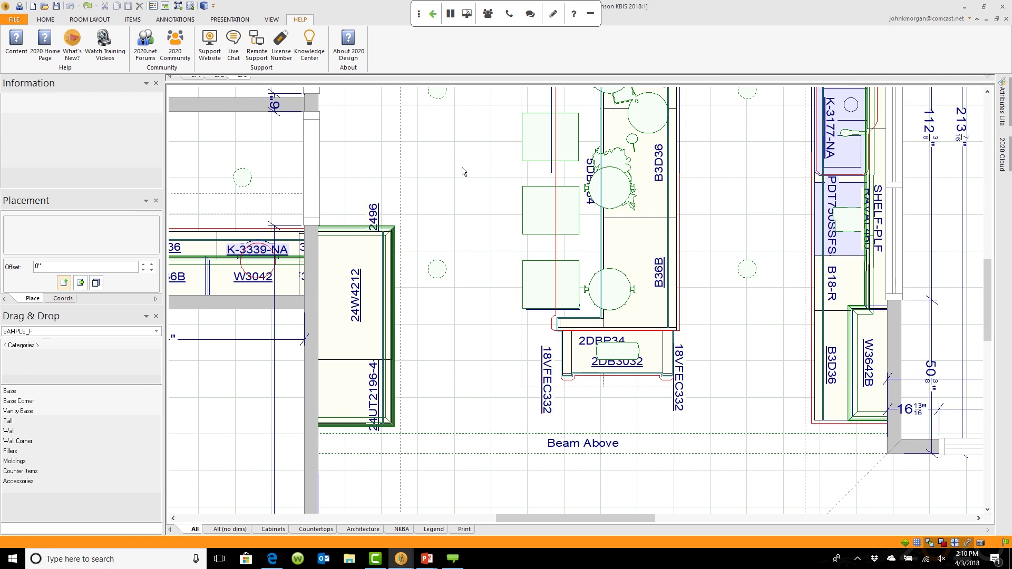
scroll(462, 171, down, 5)
scroll(463, 171, down, 3)
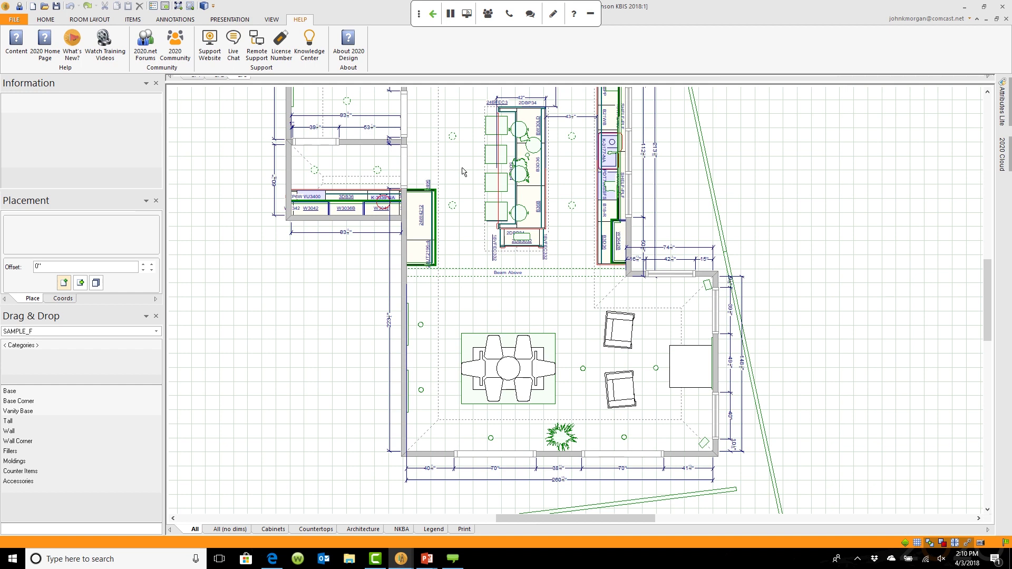
- Bring up the sample kitchen's 3D rendering and turn the view toward the sink and island countertop
scroll(463, 172, down, 1)
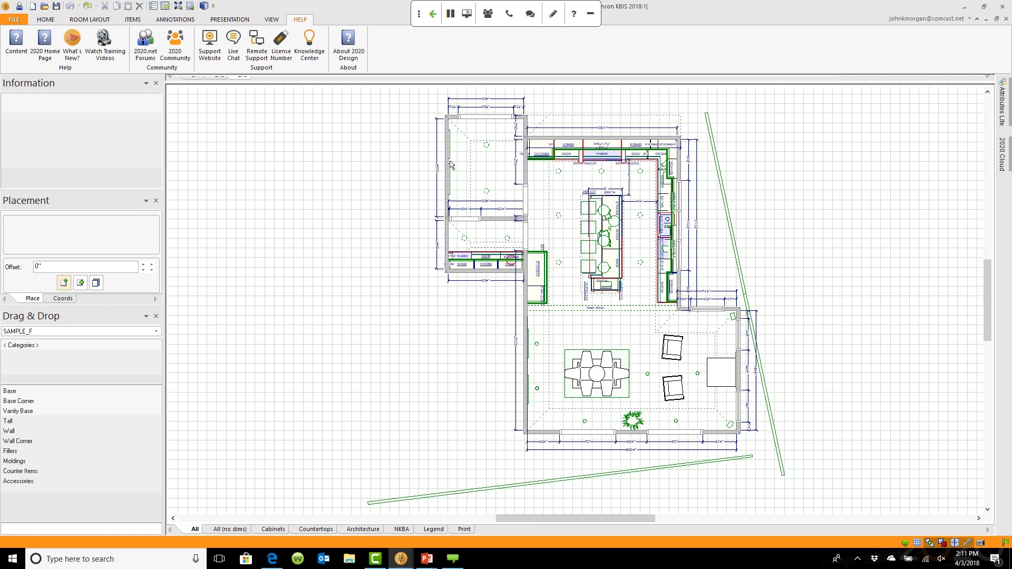
mouse_move(451, 165)
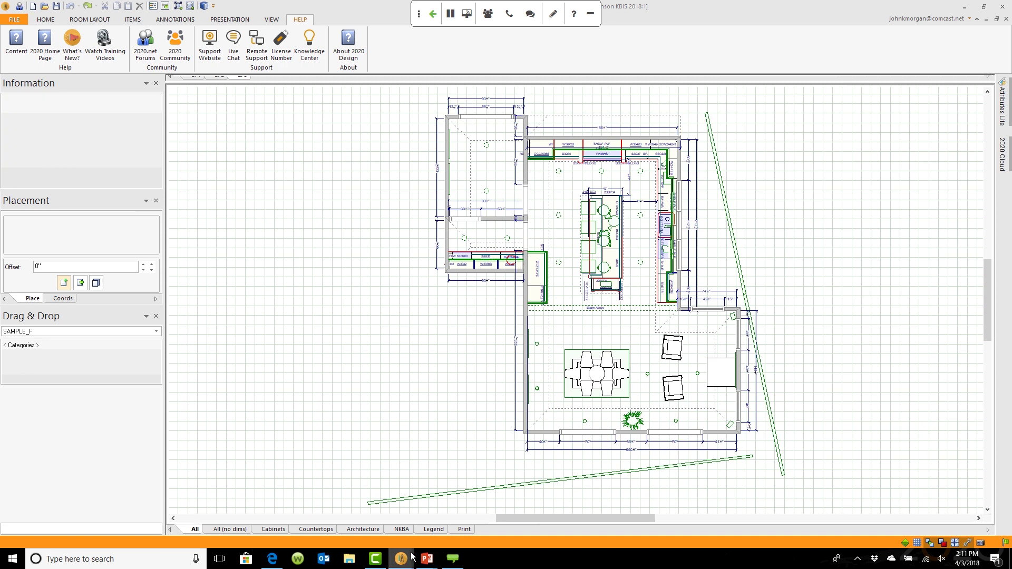
mouse_move(405, 562)
click(438, 513)
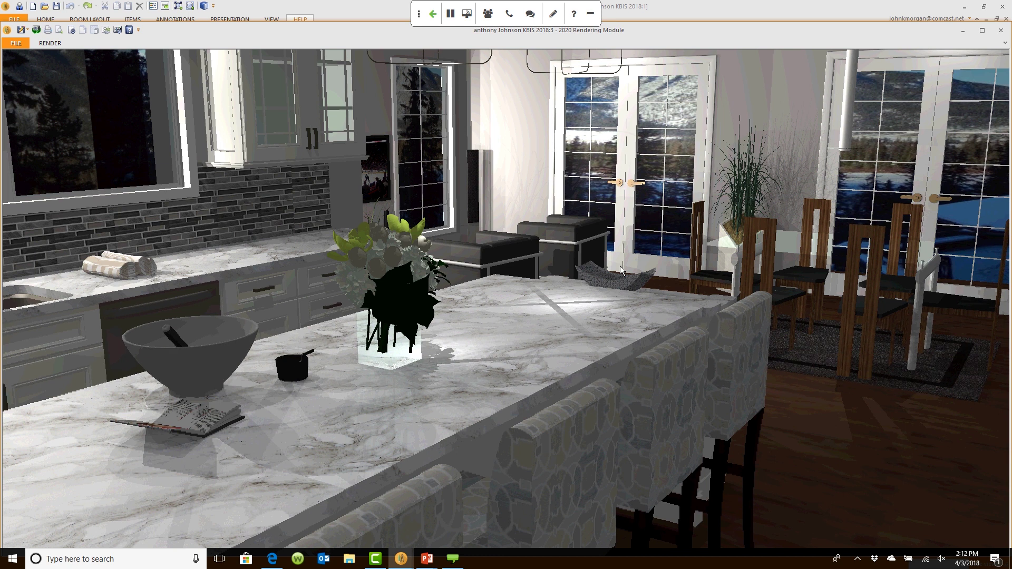
mouse_move(561, 265)
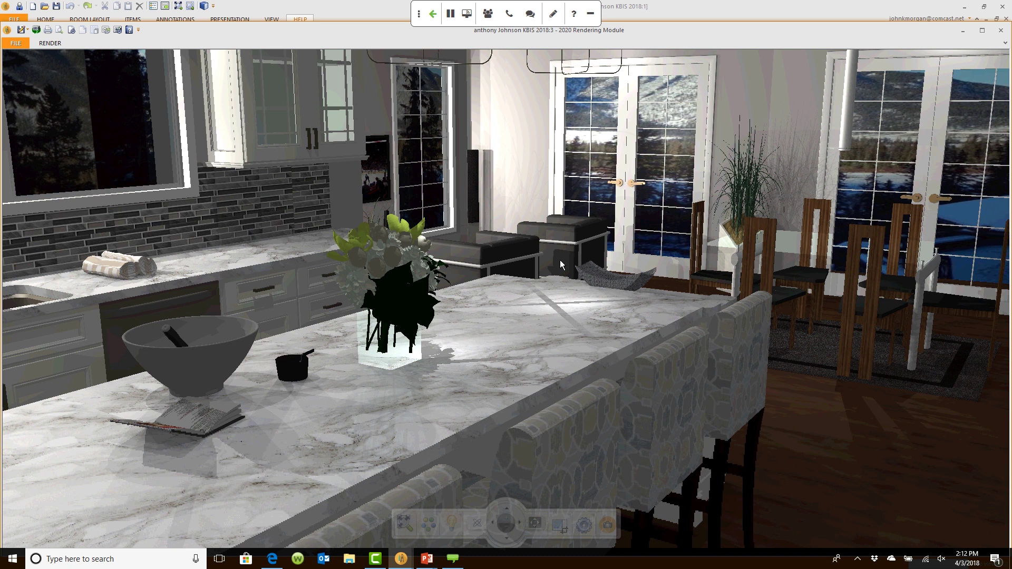
drag(561, 266, 535, 304)
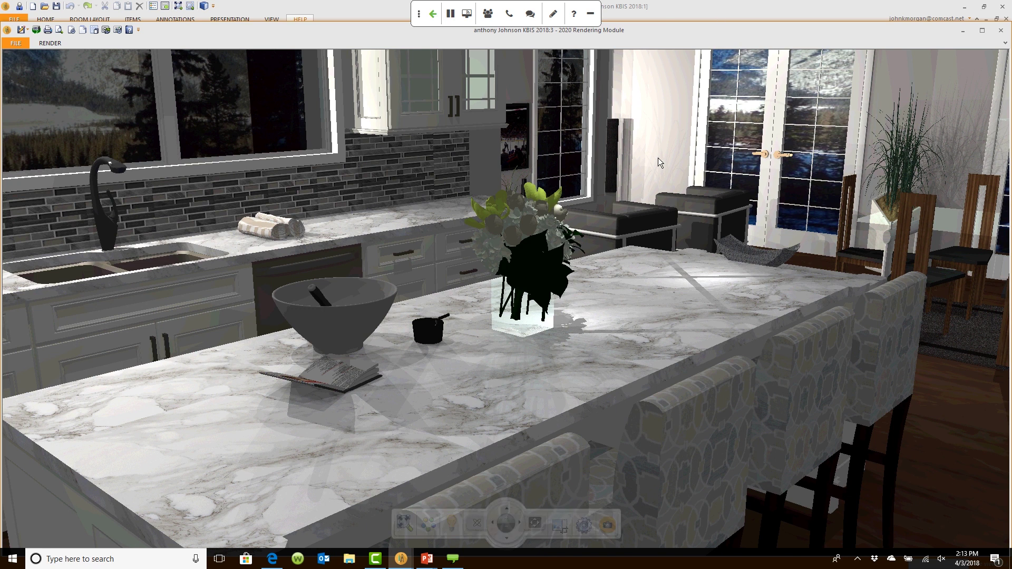
- Return to the floor plan and activate the empty Design1 drawing window
click(663, 10)
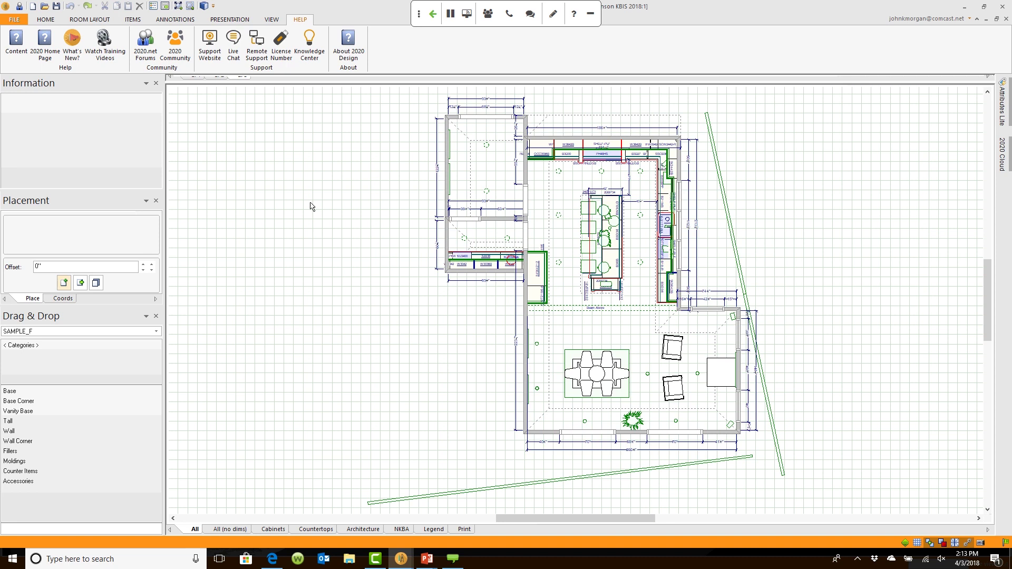
click(276, 20)
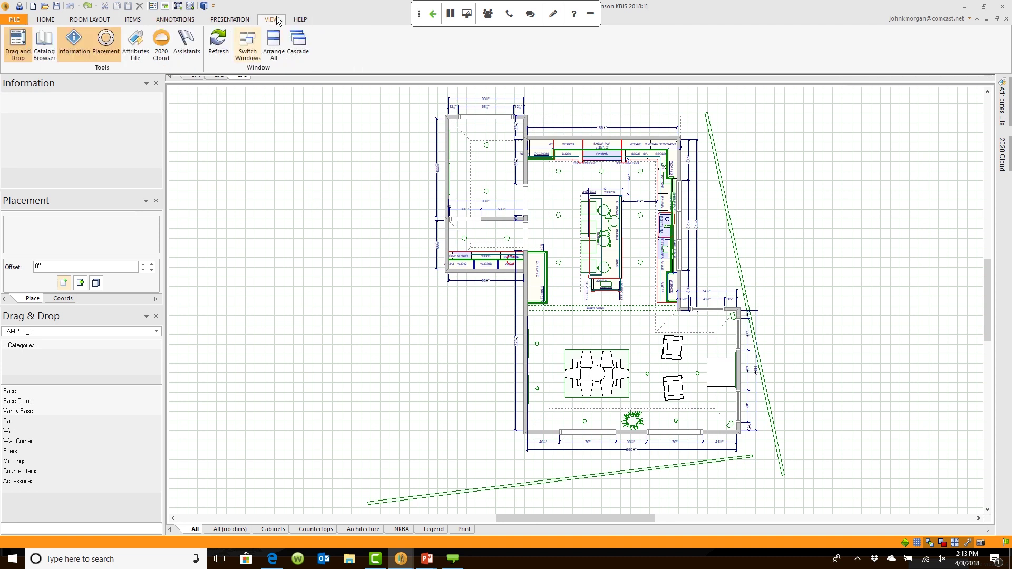
click(247, 45)
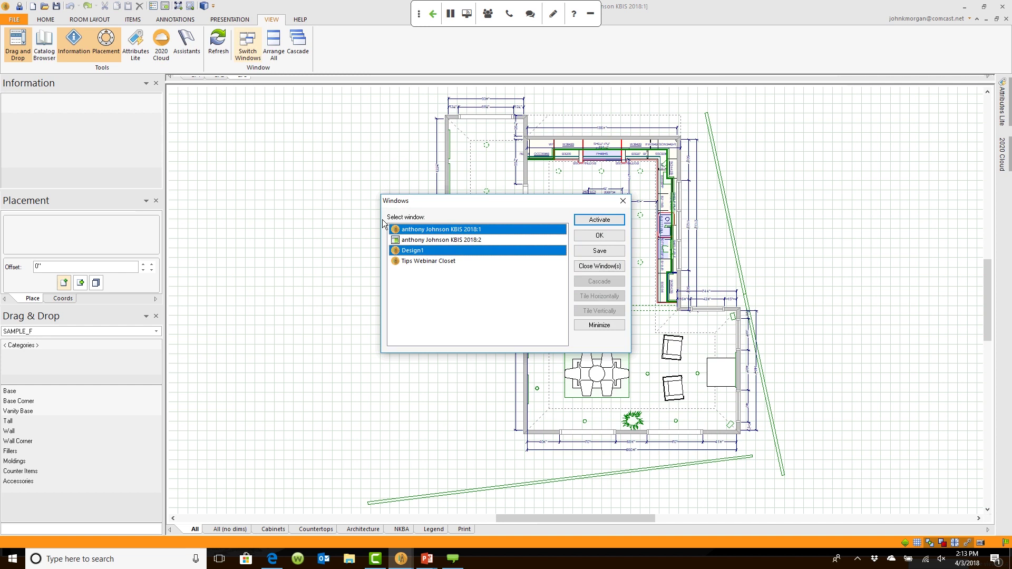
click(593, 222)
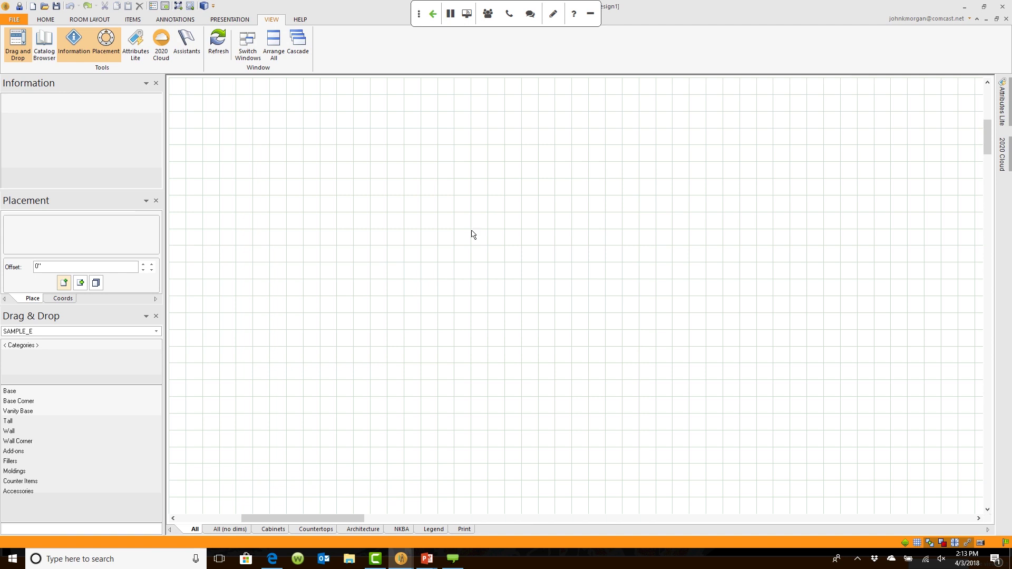
- Start a continuous wall near the grid's lower left, drawing 144" straight up and 156" to the right
scroll(472, 234, down, 3)
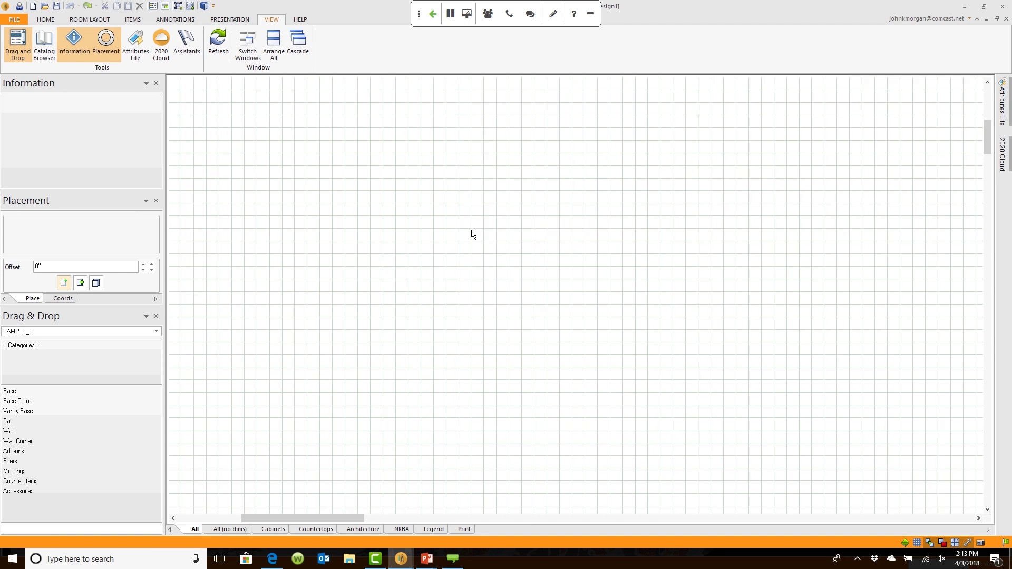
scroll(472, 234, down, 2)
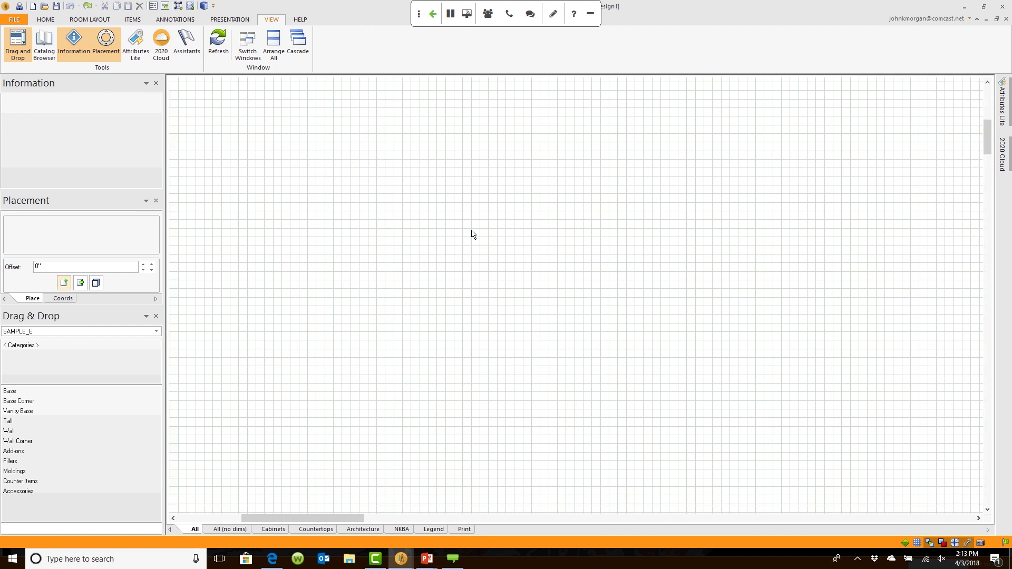
scroll(362, 174, up, 1)
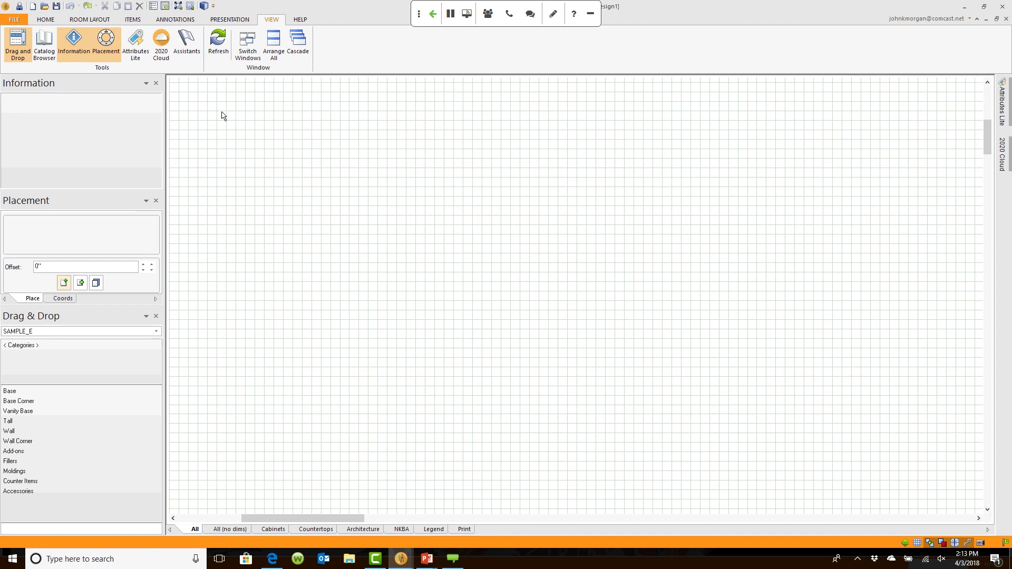
click(91, 19)
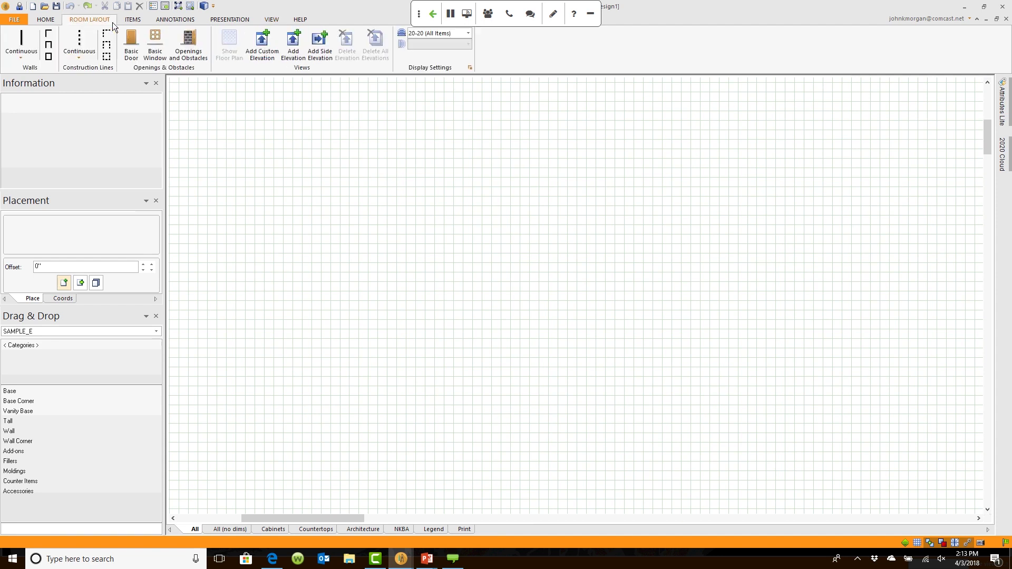
click(21, 49)
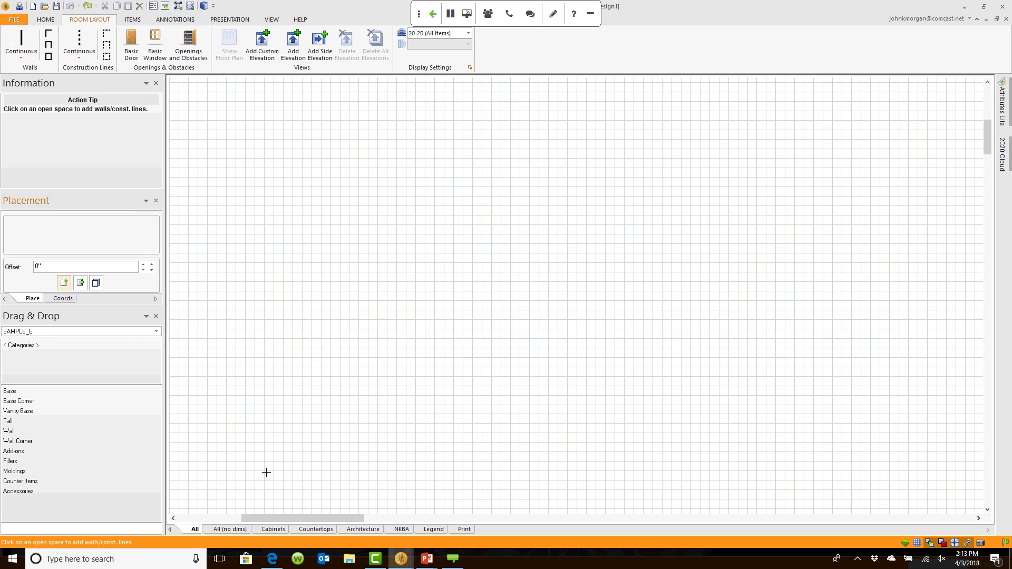
click(258, 469)
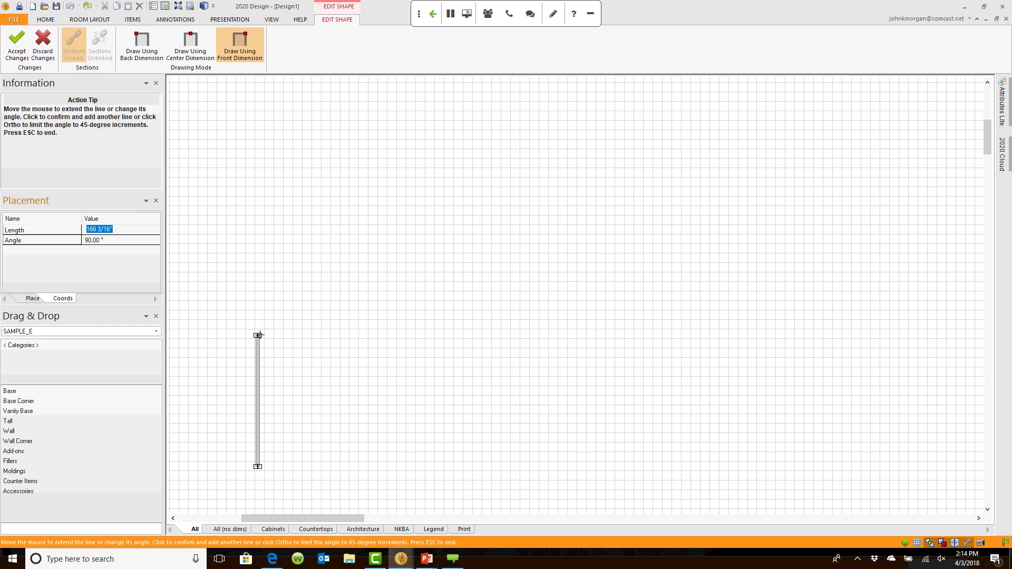
text(144)
key(Return)
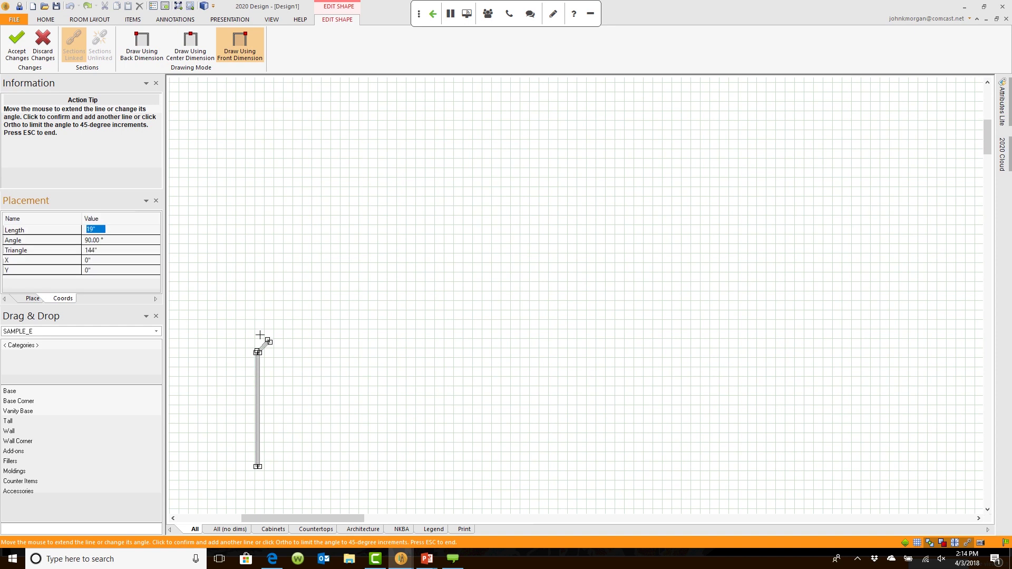
text(144)
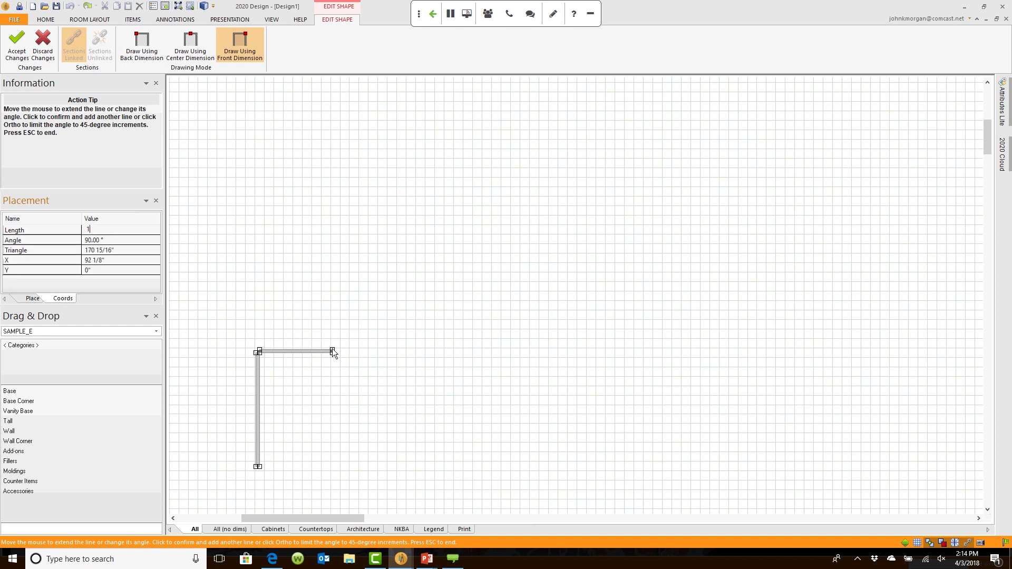
key(Return)
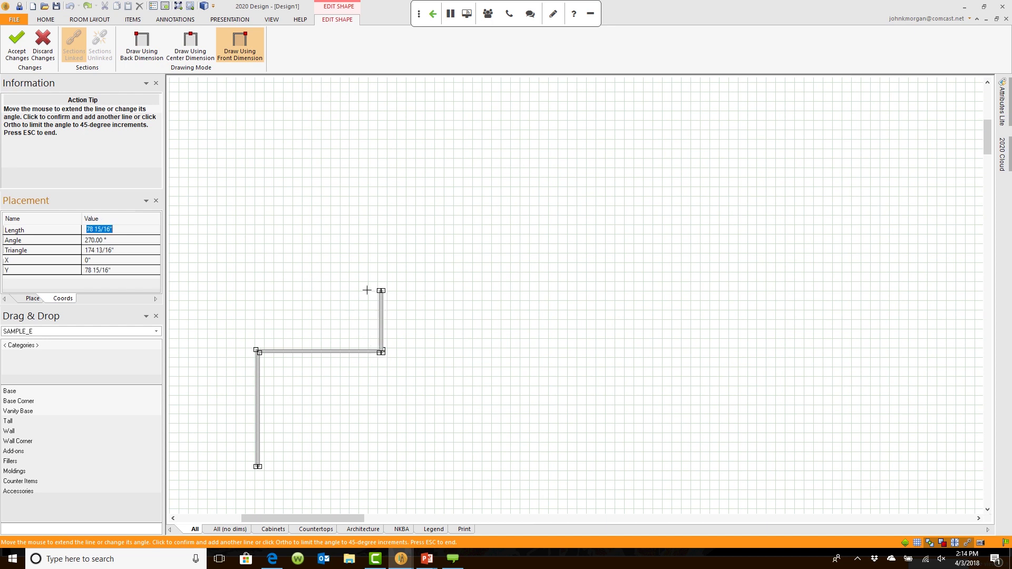
- Continue the walls with a recess of 75" up, 101.75" to the right and 91 7/8" down
text(75)
key(Return)
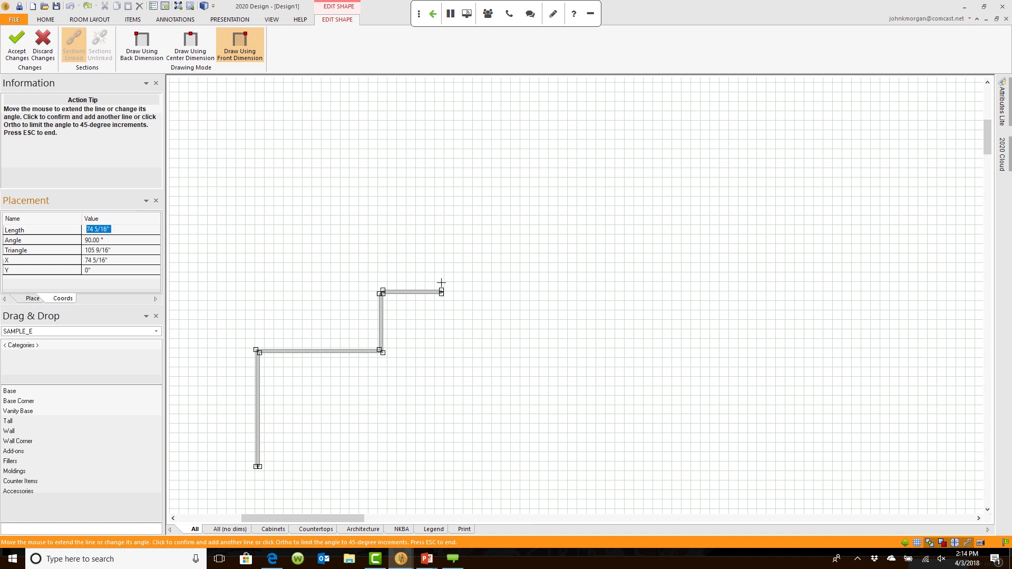
text(101.75)
key(Return)
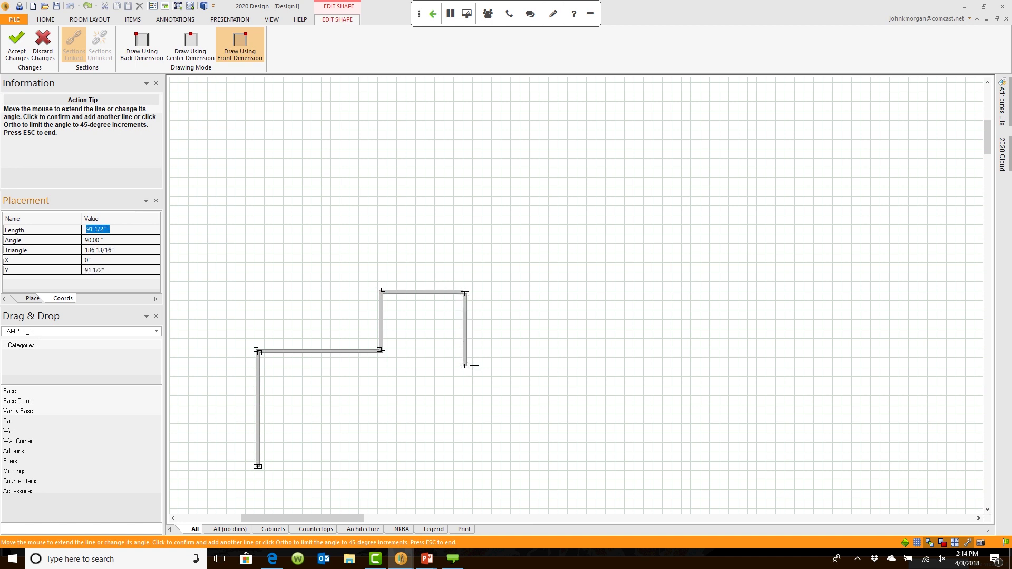
text(91 7/8)
key(Return)
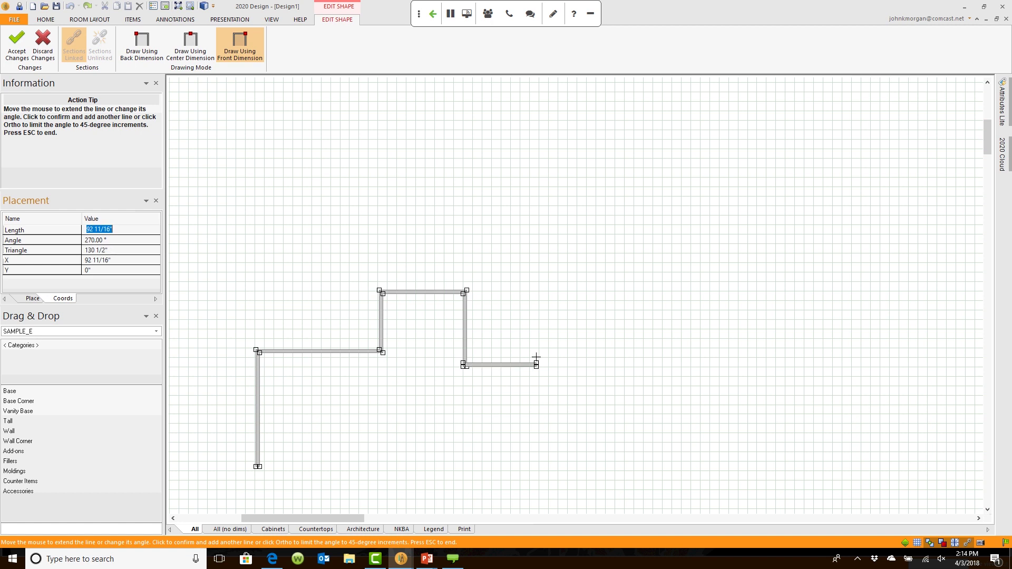
- Add a wall about 92" to the right and a 45" wall angled up at 45 degrees, ending the wall run
click(536, 361)
text(45)
key(Return)
key(Escape)
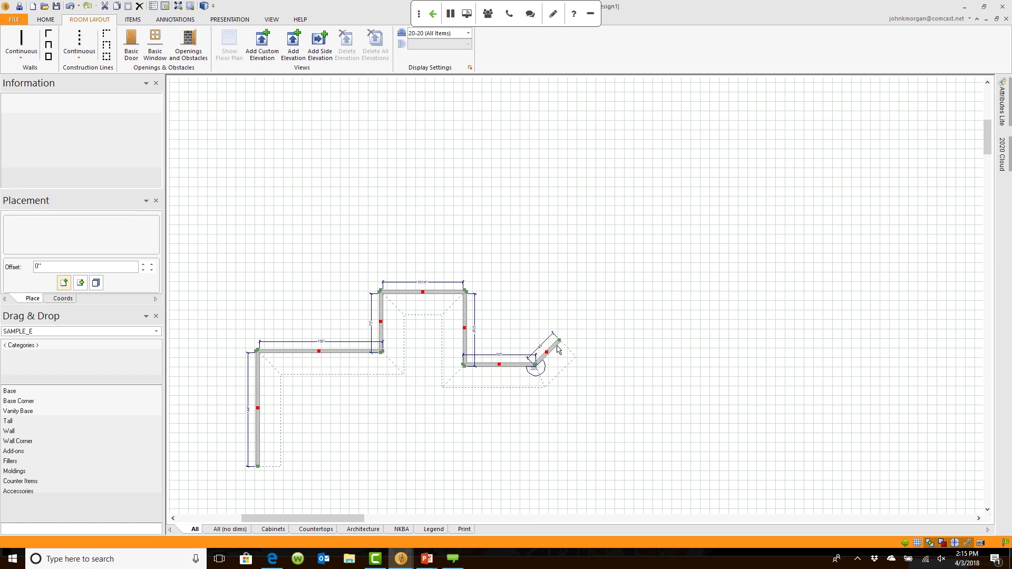
- Edit the wall shape from the angled wall's free end, adding a 45" horizontal wall and a 45" wall sloping down to complete the bay
click(559, 349)
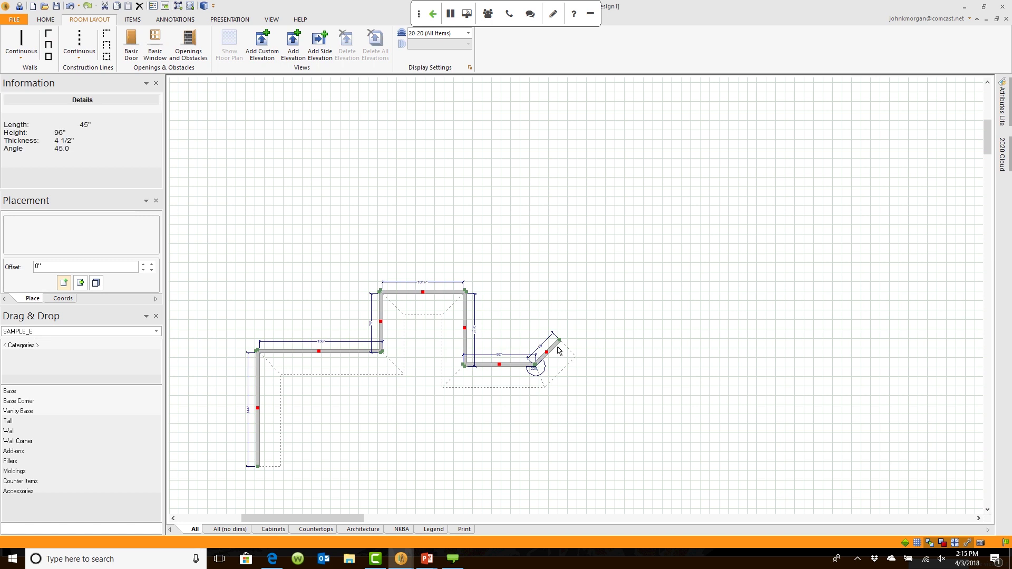
right_click(558, 351)
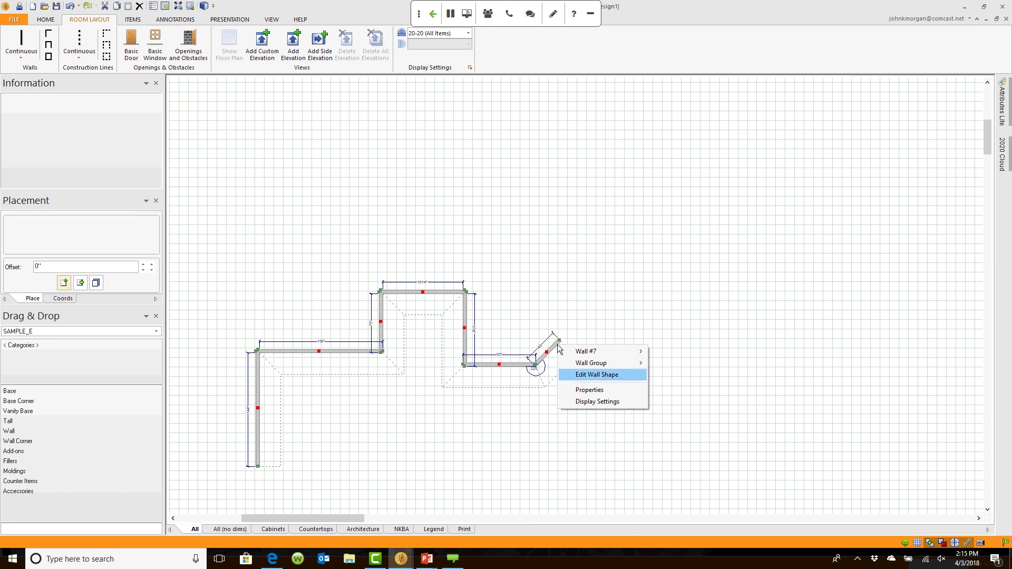
click(590, 375)
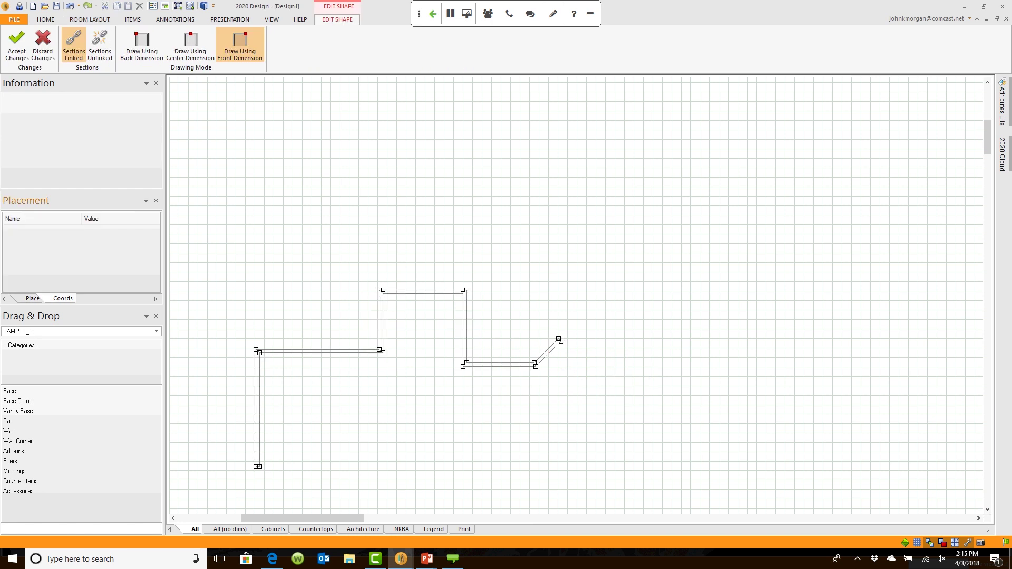
right_click(559, 340)
click(580, 359)
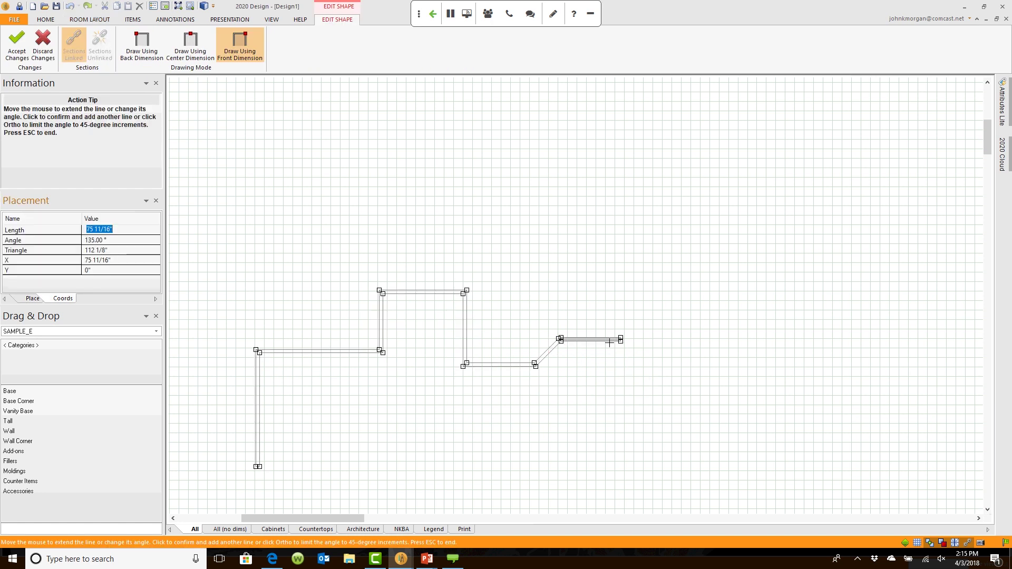
text(45)
key(Return)
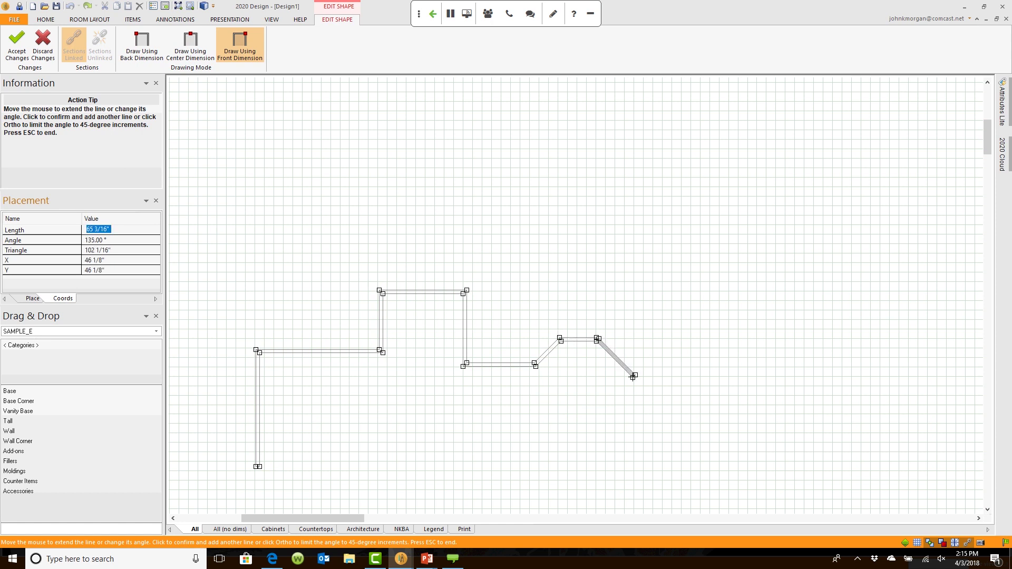
text(45)
key(Return)
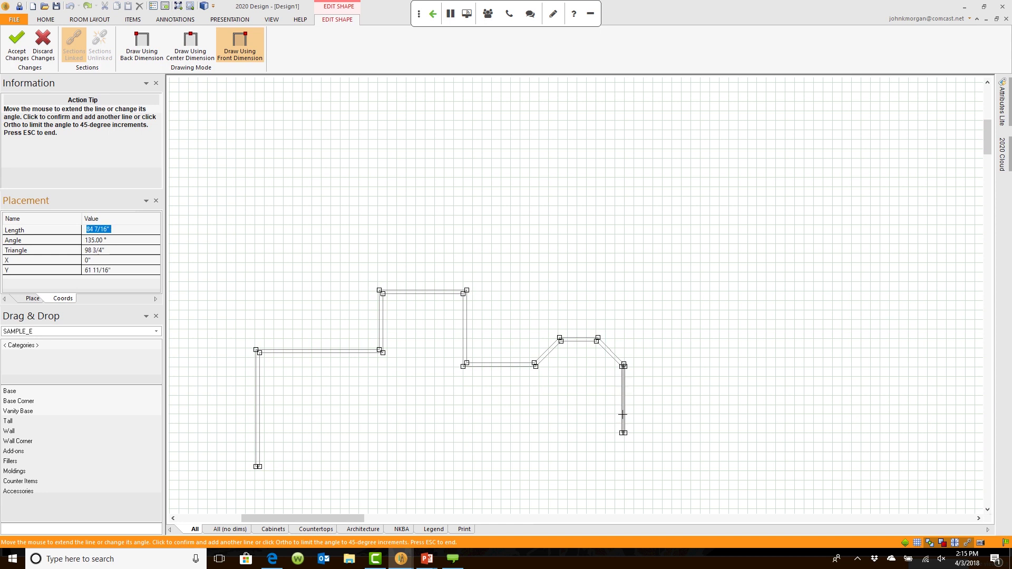
- Extend the walls freehand about 142" down, 187" to the left and 50" diagonally up to the left, and accept the shape
click(616, 479)
click(473, 480)
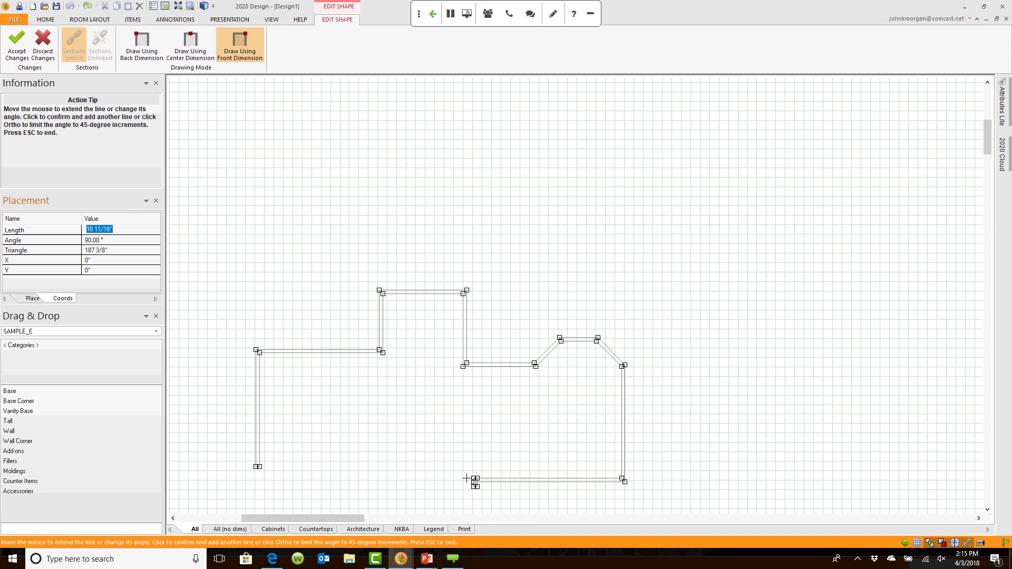
click(446, 451)
click(379, 454)
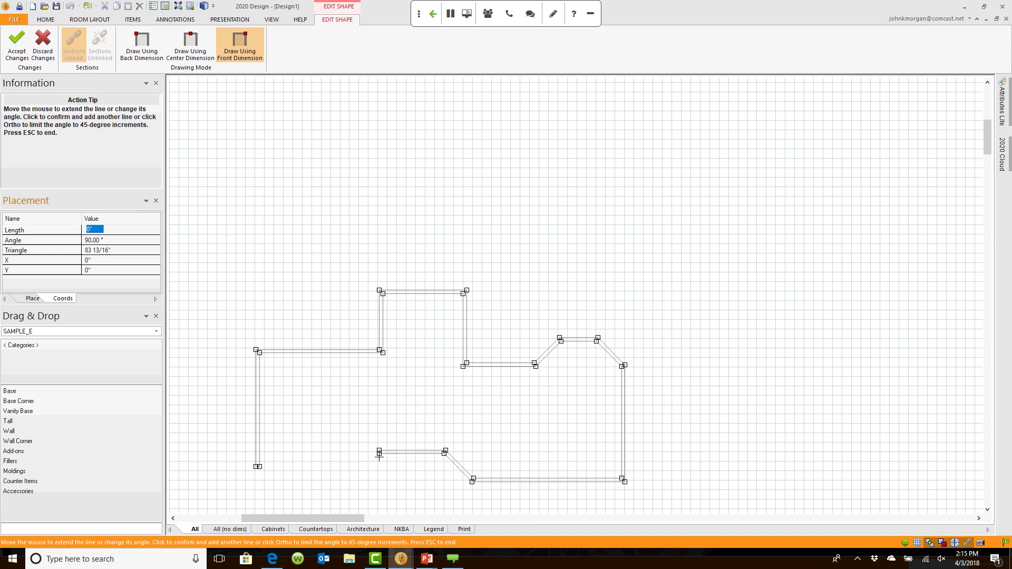
key(Escape)
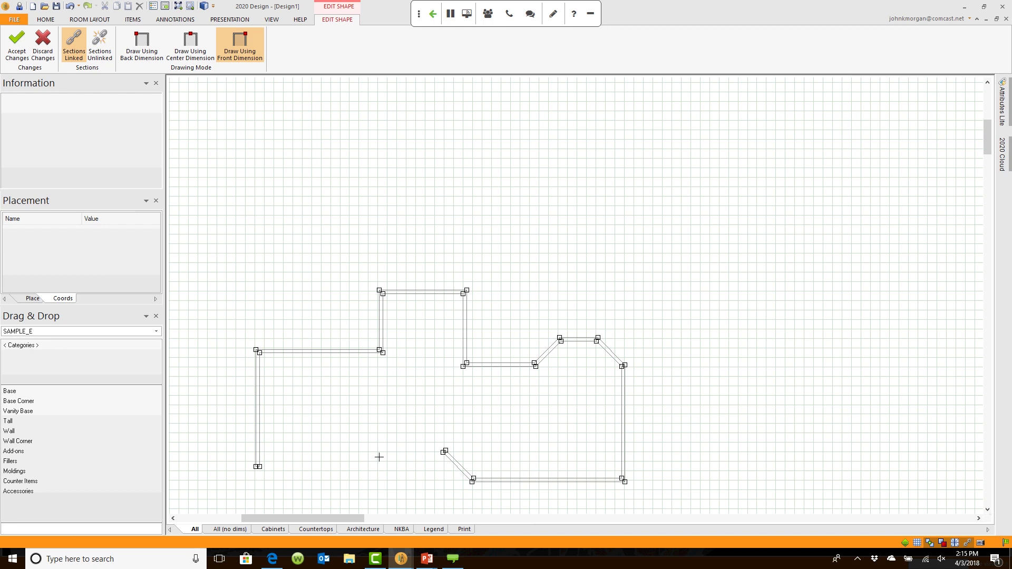
scroll(424, 431, up, 3)
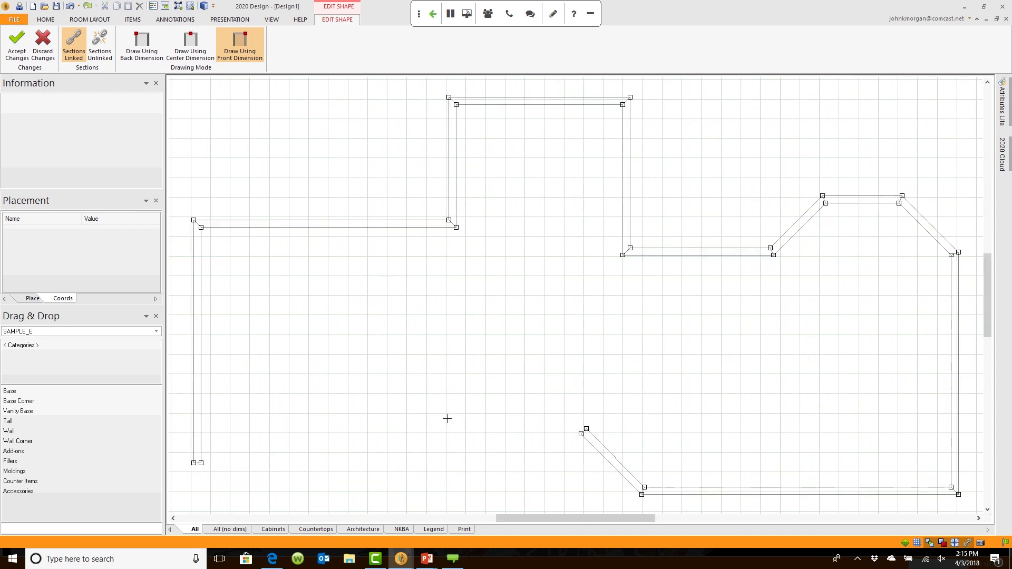
key(Return)
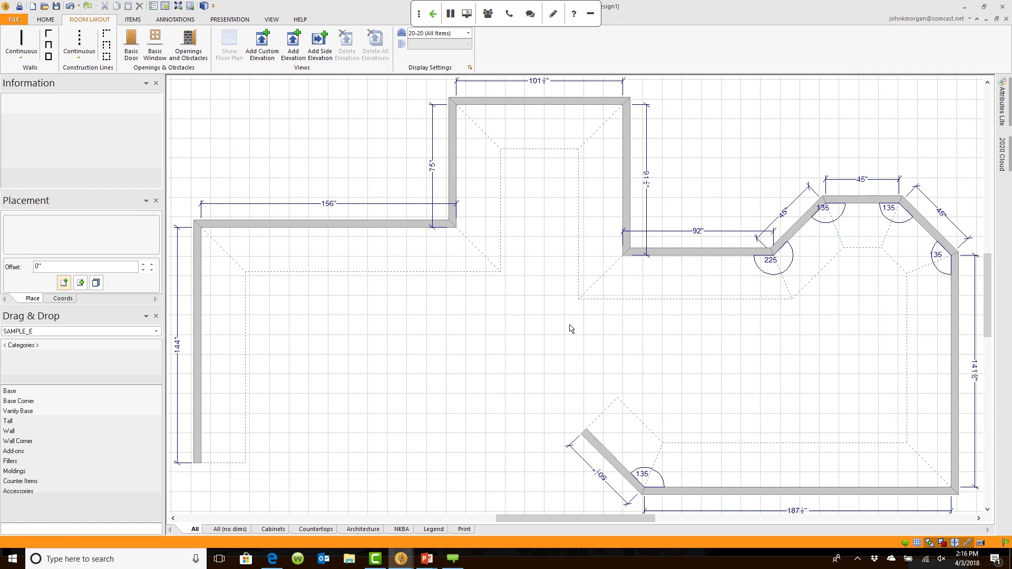
- Set the length of the 156" upper horizontal wall to 165" and apply it
mouse_move(361, 227)
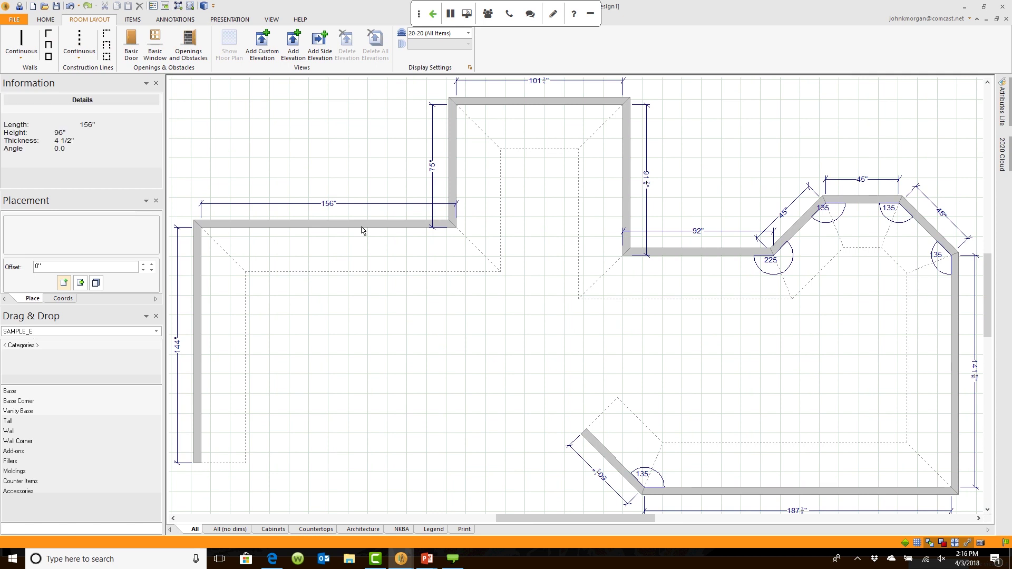
double_click(362, 228)
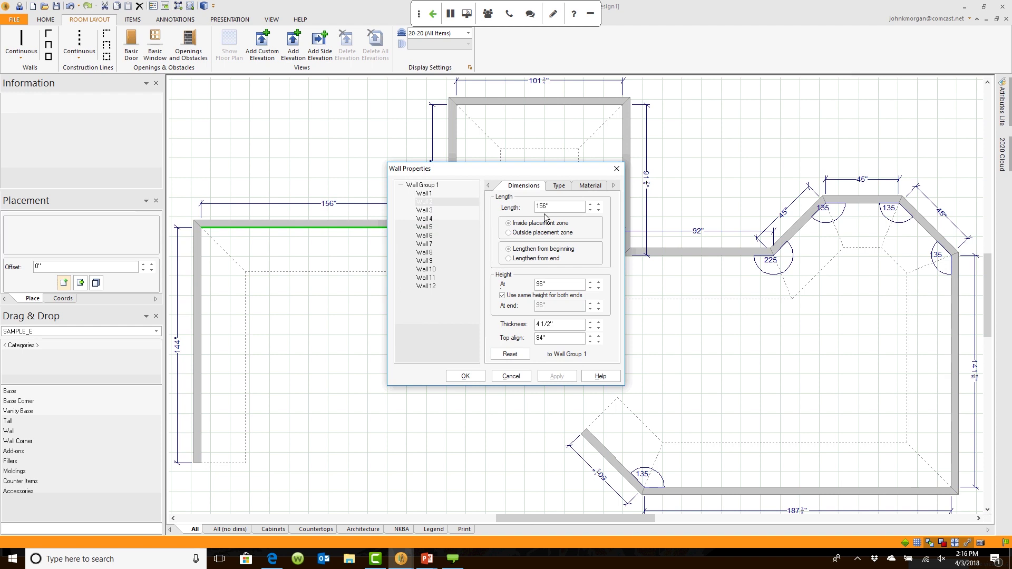
double_click(560, 206)
text(165)
click(548, 377)
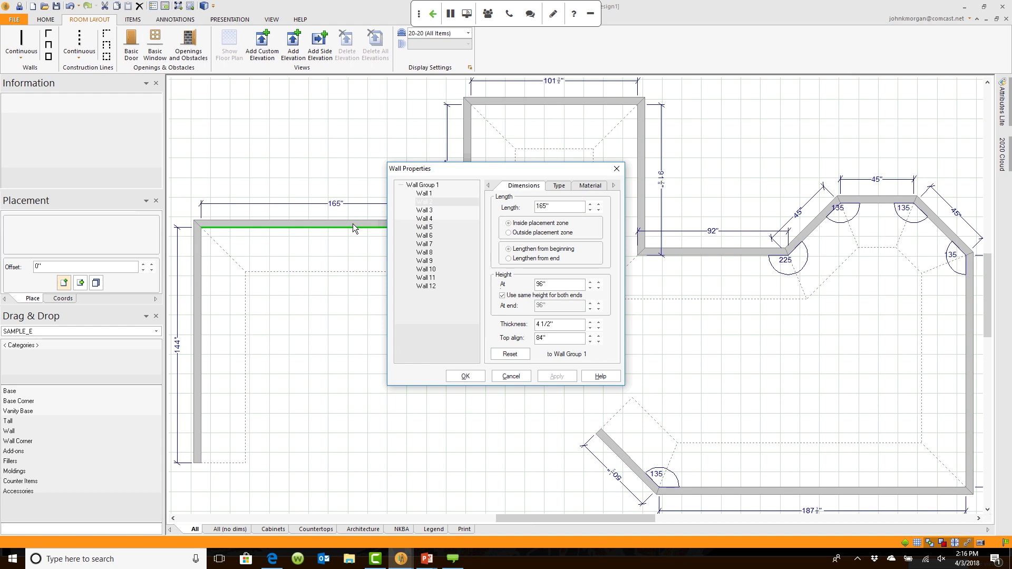
- Review the dimensions of Wall 4, Wall 6 and Wall 8 in the wall group's properties, leaving them as they are
click(428, 217)
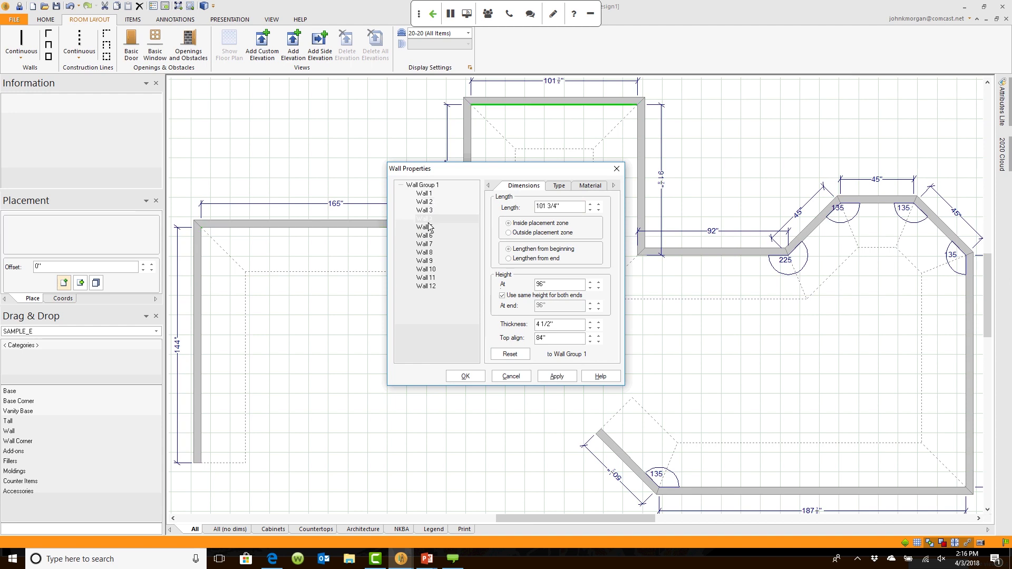
click(431, 236)
click(428, 252)
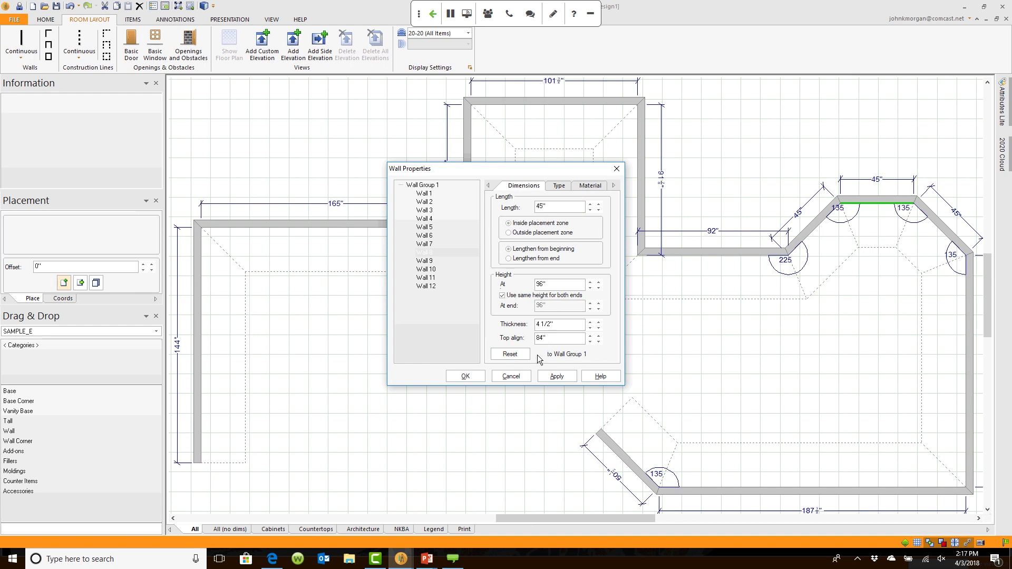
key(Escape)
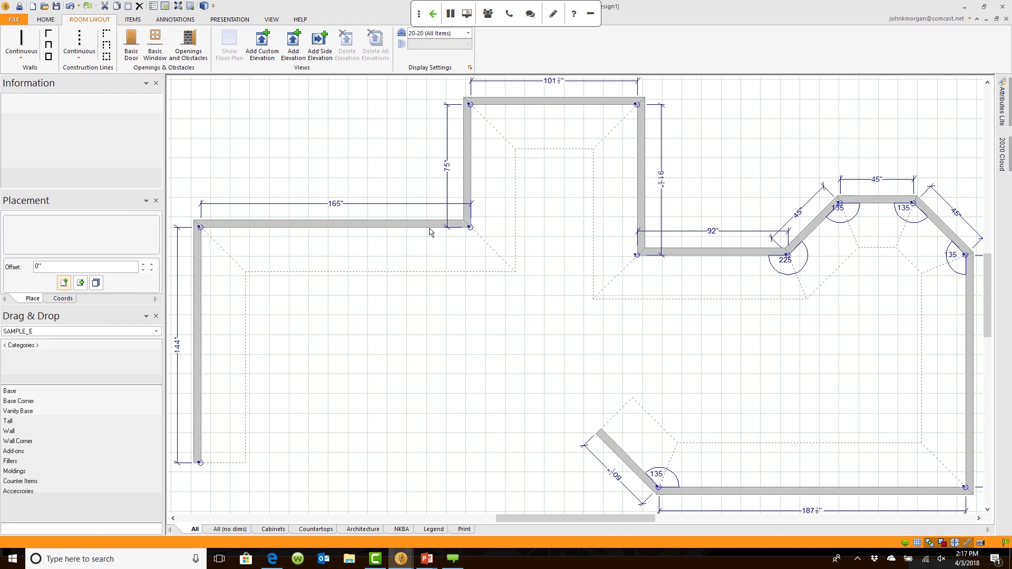
- Delete the whole wall group from the floor plan
click(429, 228)
key(Delete)
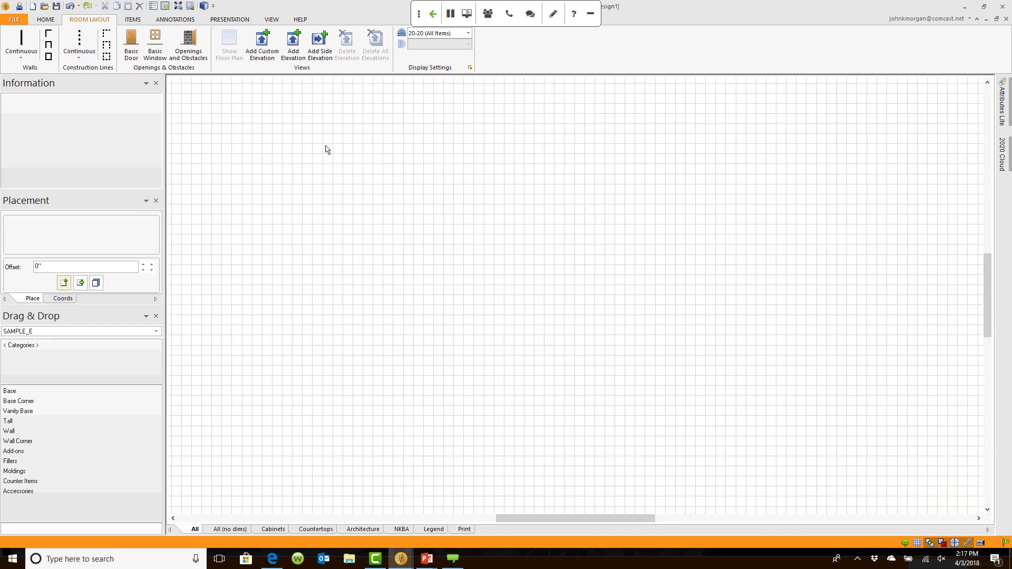
- Draw continuous walls from the lower-left of the plan, 290" up and 310" to the right
click(19, 40)
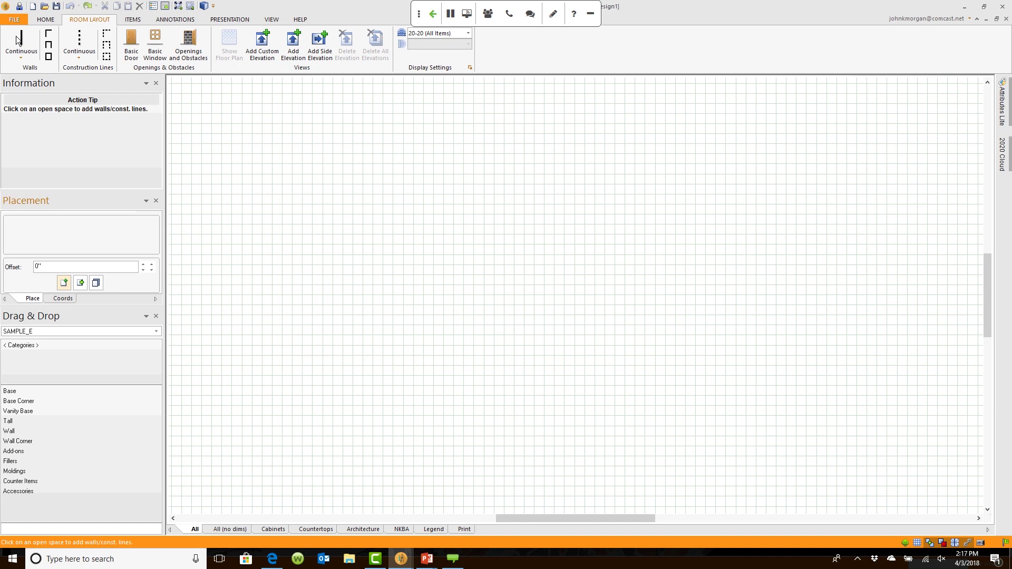
click(256, 465)
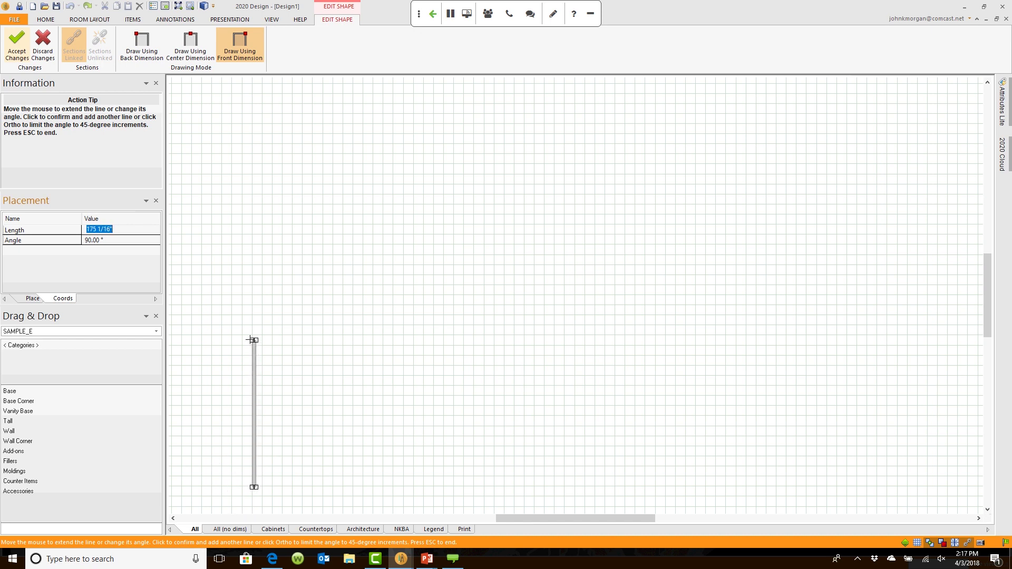
text(290)
key(Return)
text(310)
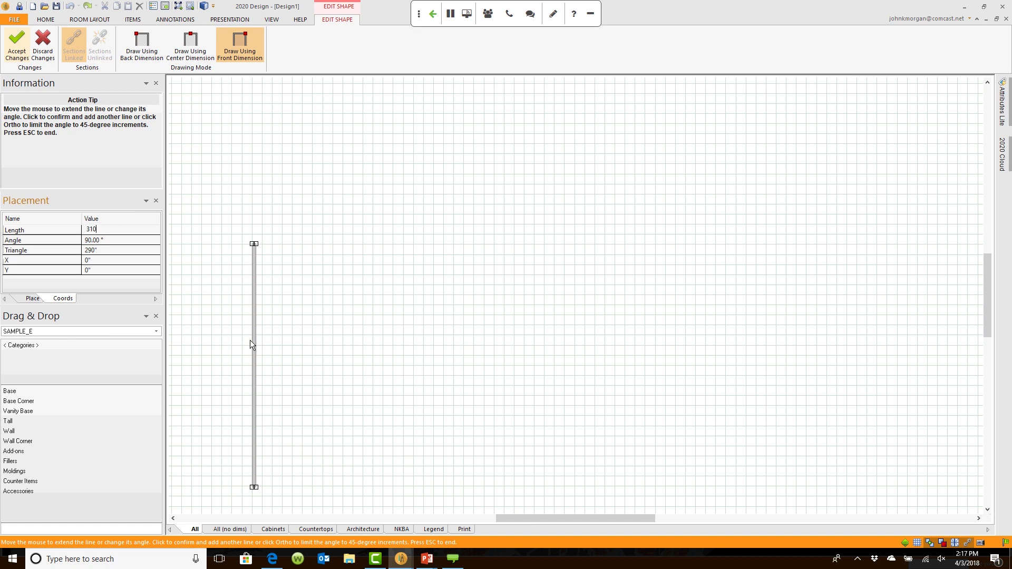
key(Return)
- Close the rectangular room with walls 290" down and 310" to the left, and end the wall run
text(290)
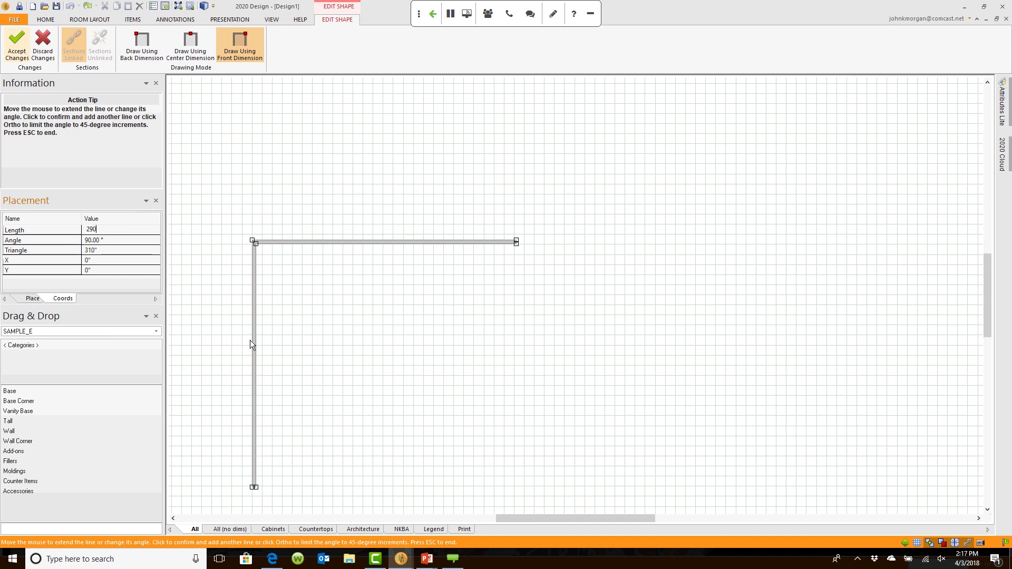
key(Return)
text(310)
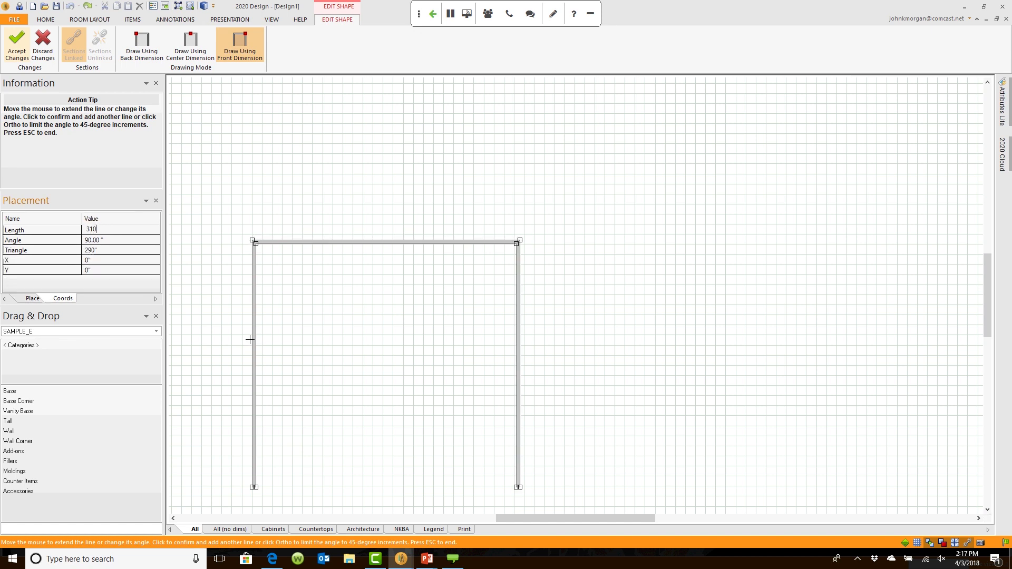
key(Return)
key(Escape)
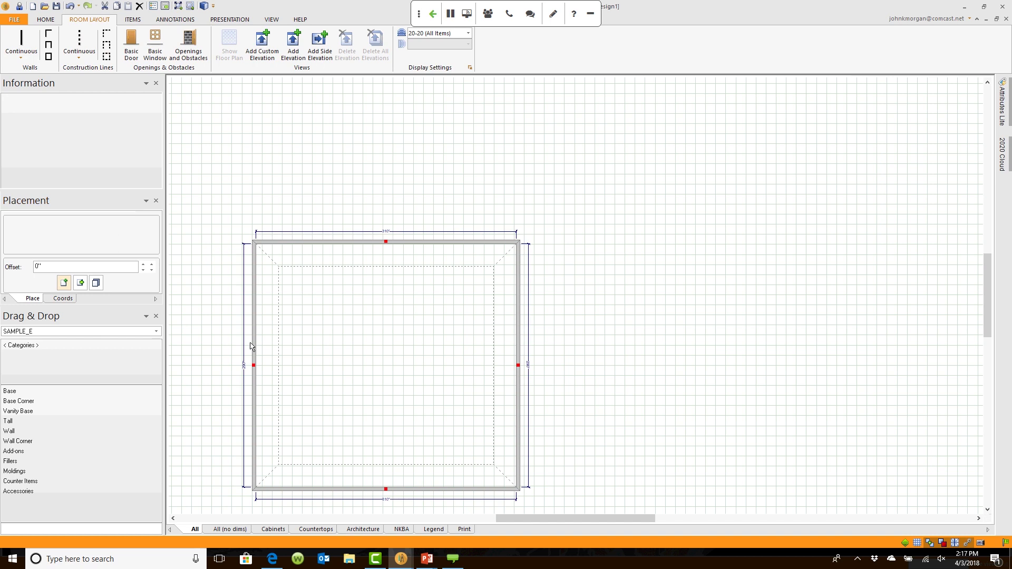
middle_click(391, 341)
middle_click(391, 341)
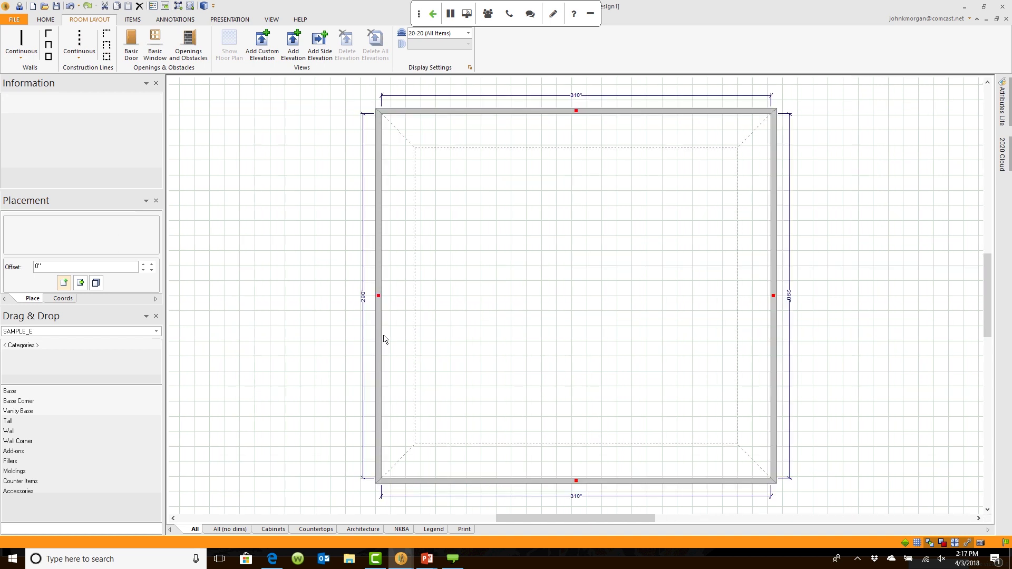
- Examine the empty room in the 3D rendering from inside the walls, and return to the floor plan
mouse_move(384, 339)
click(397, 219)
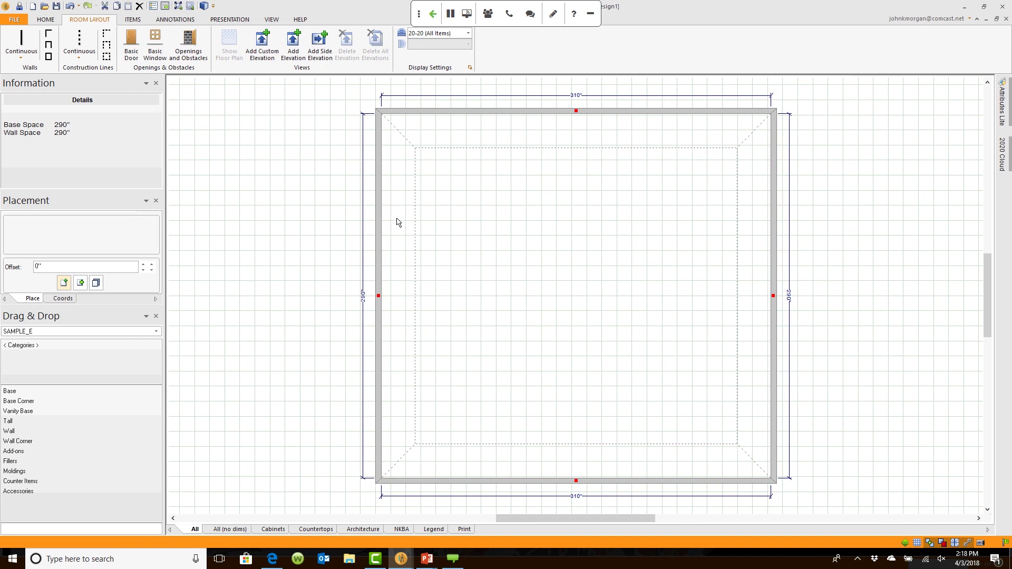
click(403, 127)
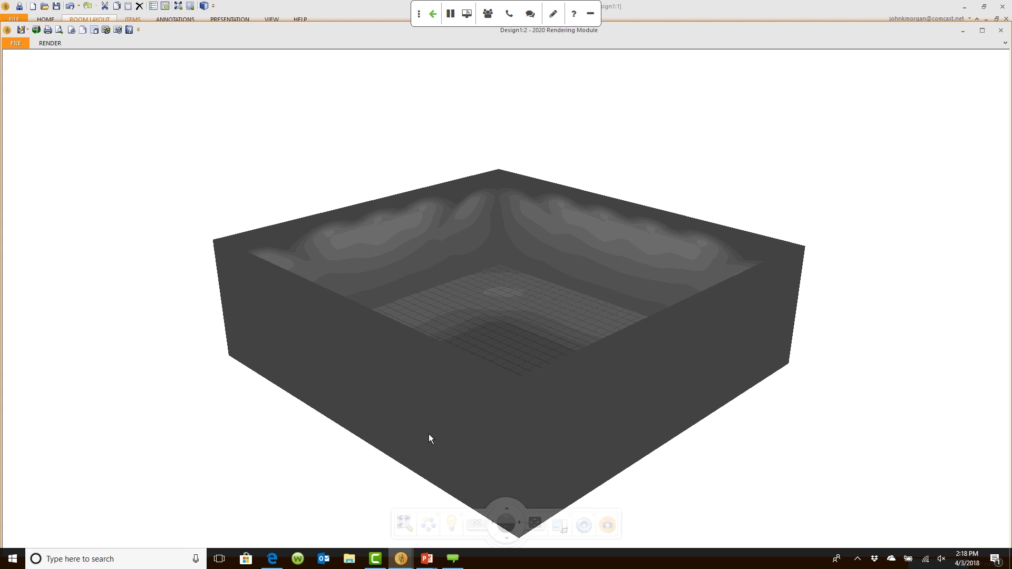
drag(428, 434, 485, 423)
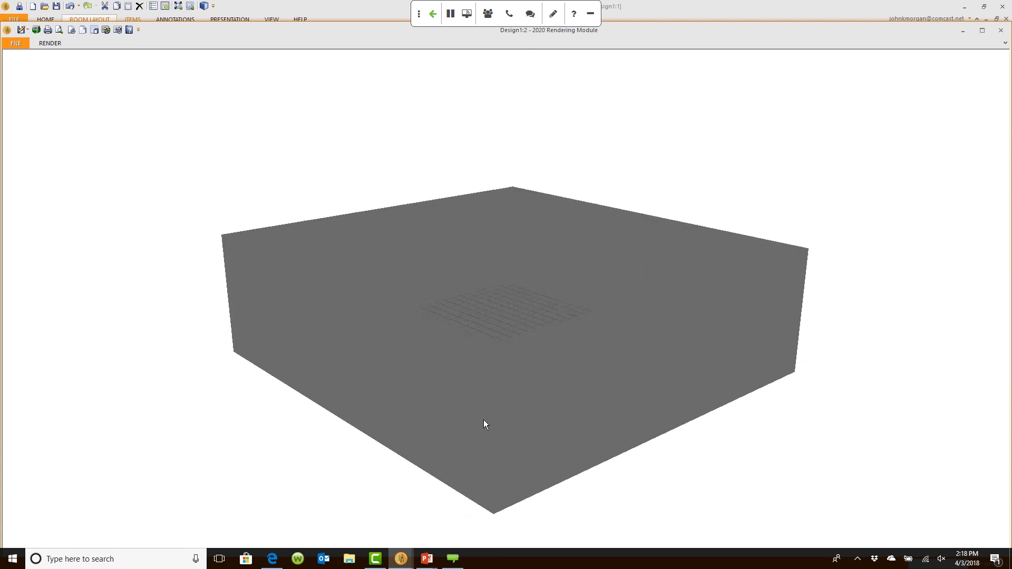
scroll(574, 422, up, 5)
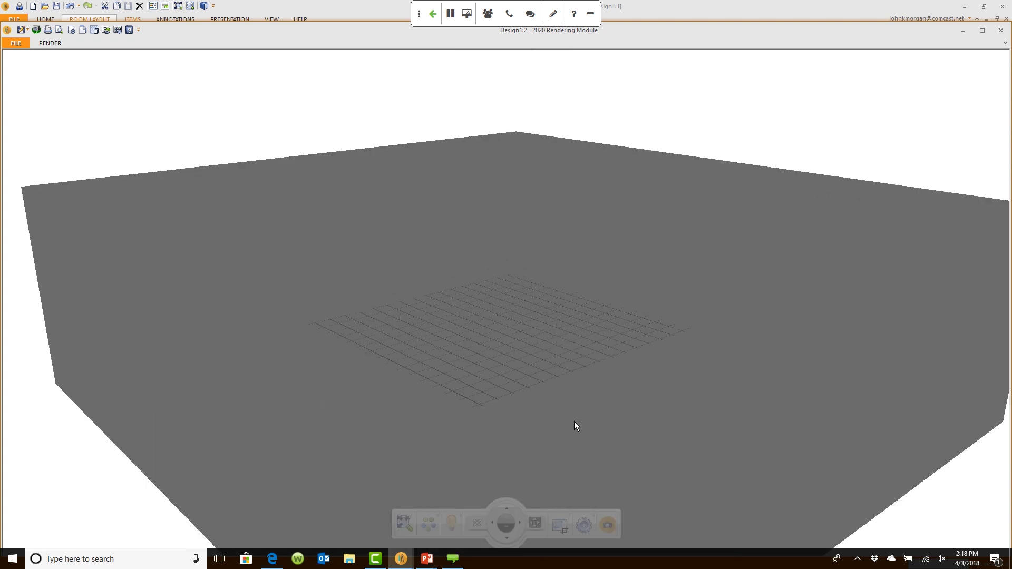
scroll(575, 423, up, 8)
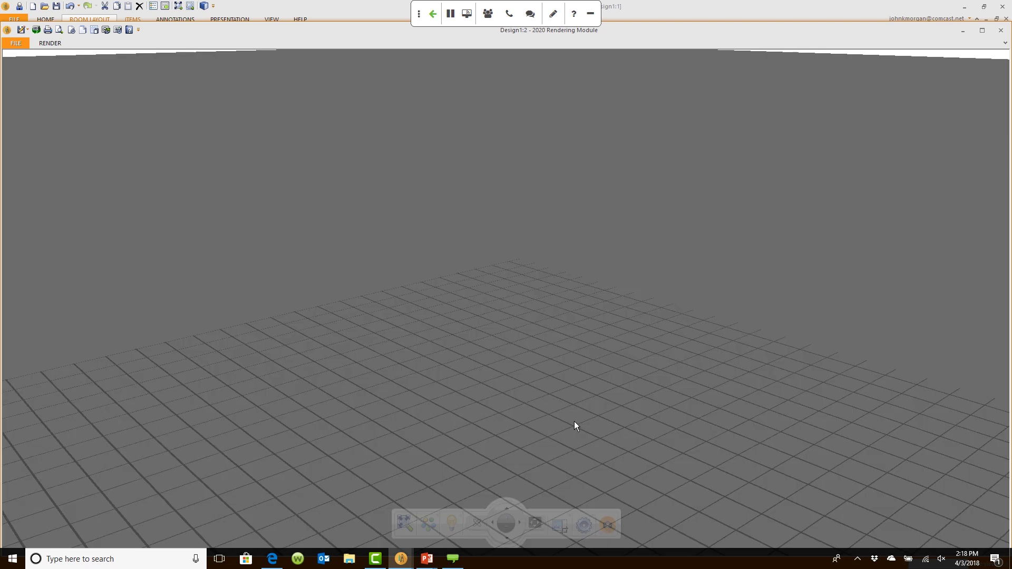
drag(574, 421, 574, 418)
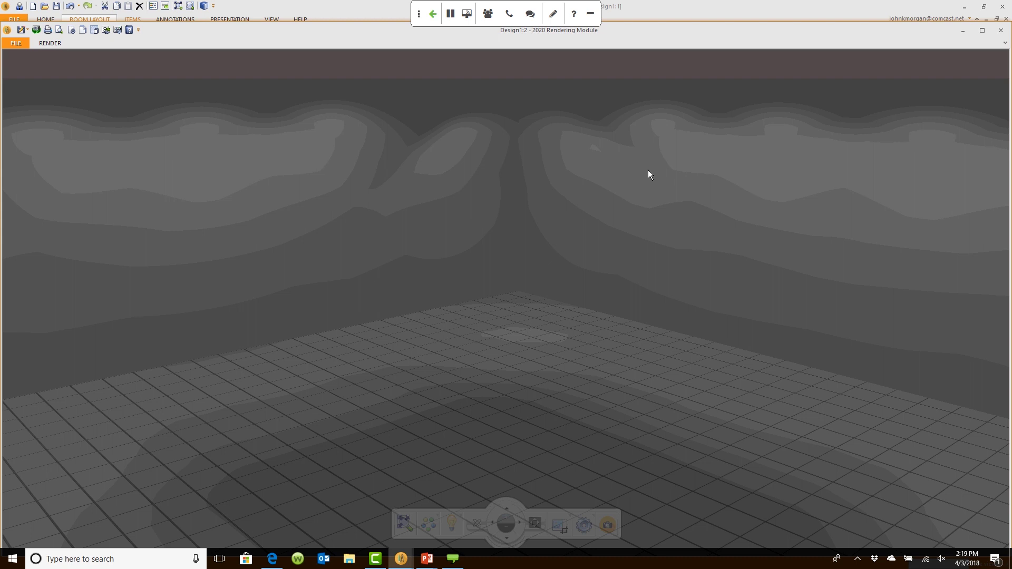
click(707, 14)
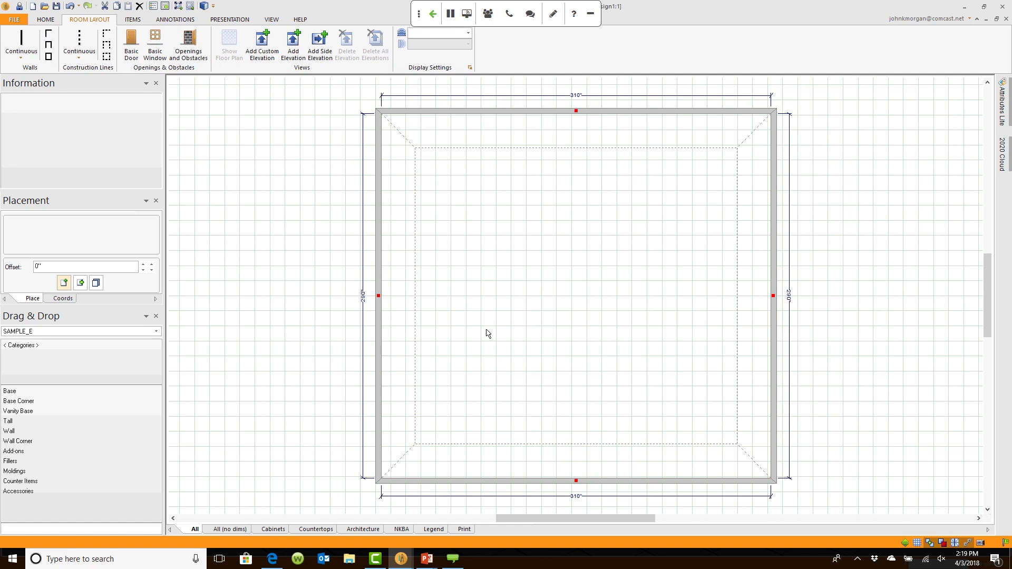
- Start a basic multi-pane window, inspect its 3D preview, and set its height attribute
click(155, 42)
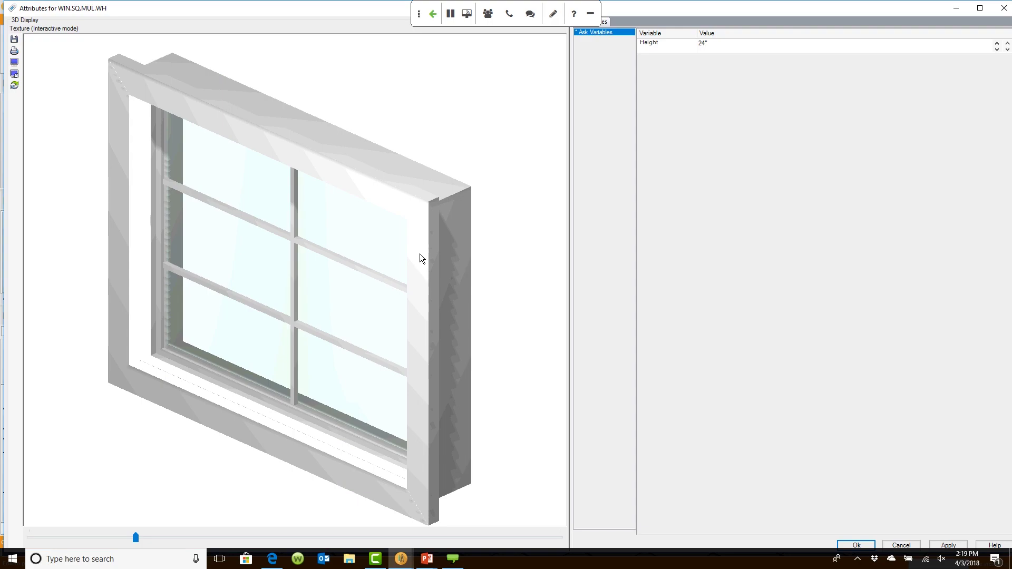
drag(420, 255, 420, 287)
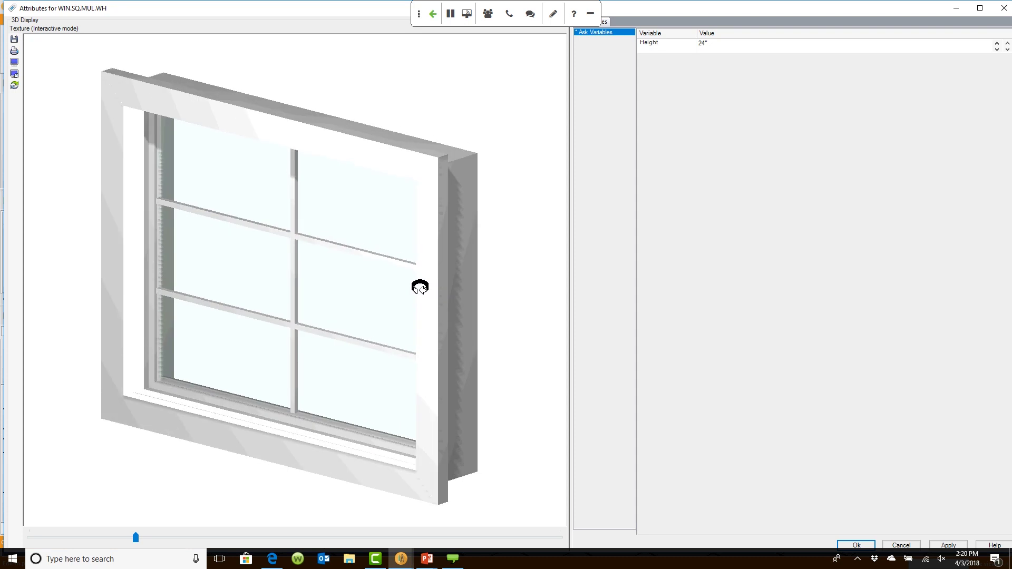
click(714, 44)
click(871, 546)
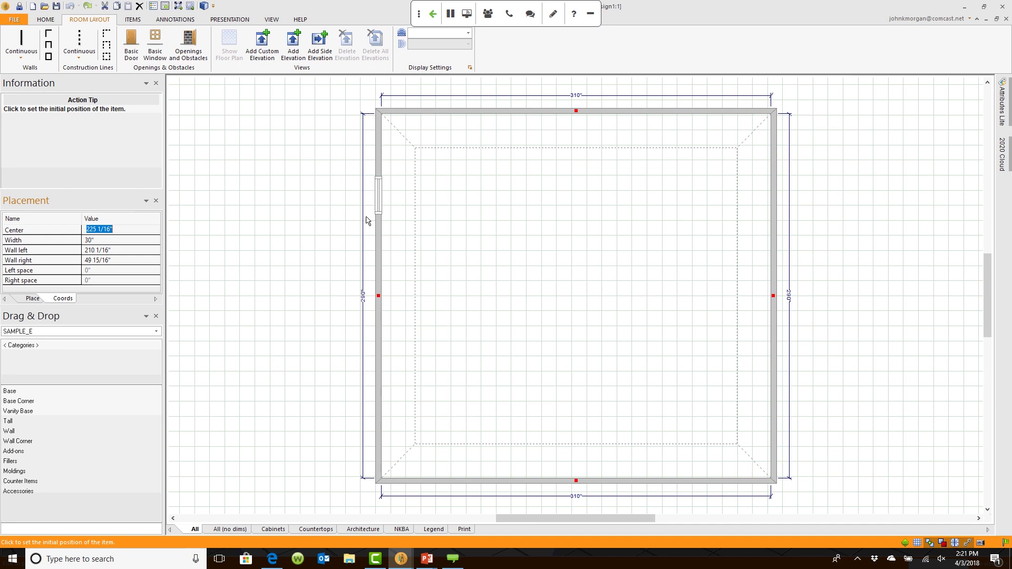
- Place the window in the room's left wall with a width of 42" and a wall left distance of 192.5"
key(Tab)
text(42)
key(Tab)
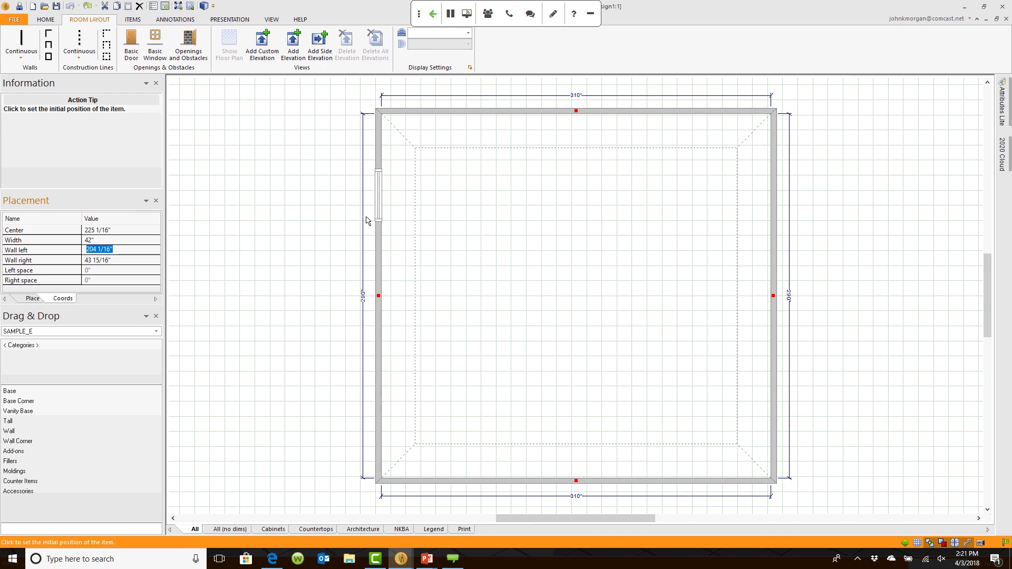
key(Tab)
key(Tab)
key(Tab)
key(Tab)
key(Tab)
key(Tab)
key(Tab)
key(Tab)
key(Tab)
key(Tab)
key(Tab)
key(Tab)
key(Tab)
key(Tab)
key(Tab)
key(Tab)
text(192.5)
click(367, 219)
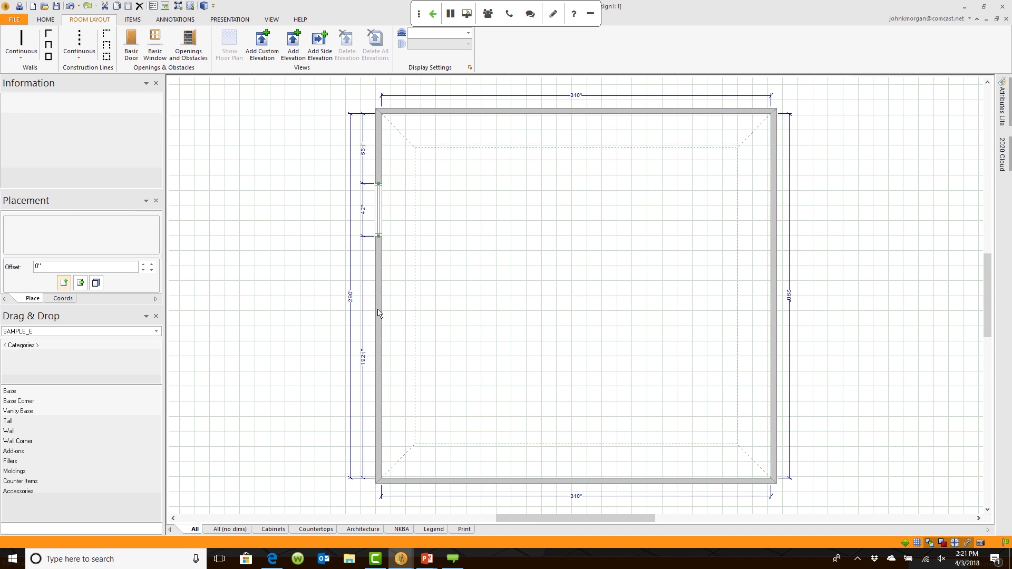
- Check the window's dimensions along the left wall and its appearance in the 3D rendering, and return to the floor plan
scroll(377, 313, up, 3)
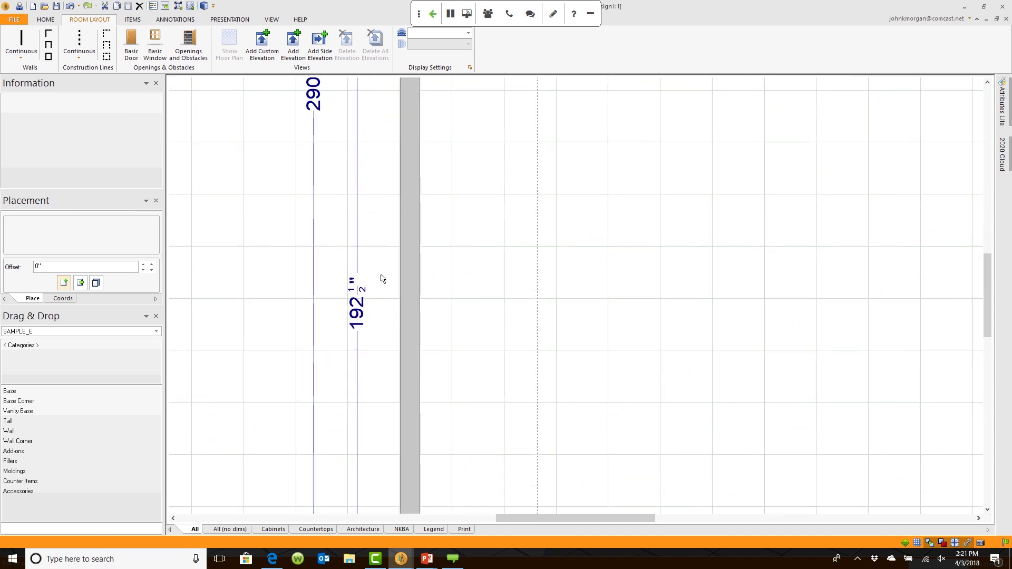
scroll(469, 237, down, 2)
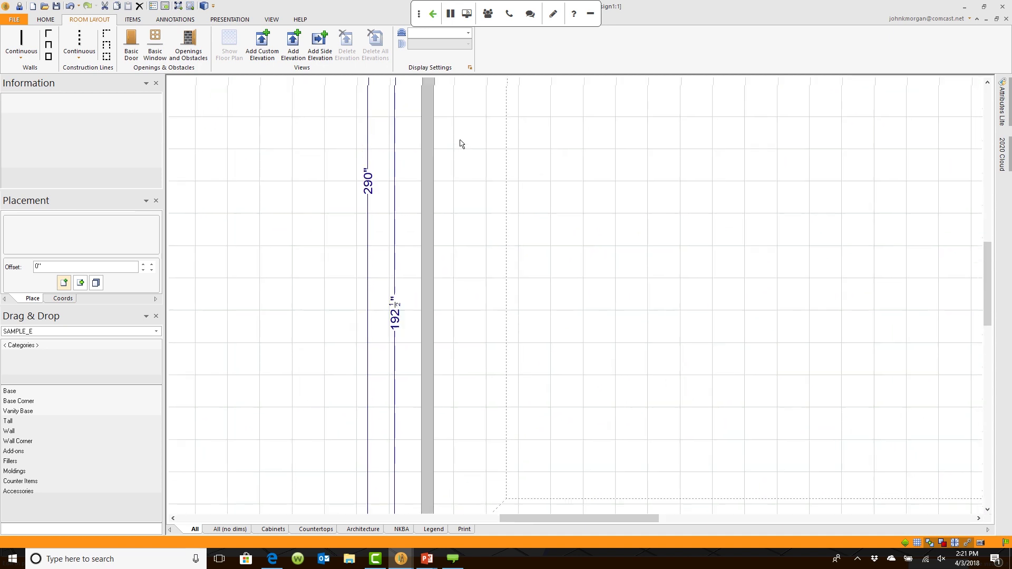
scroll(461, 142, up, 5)
middle_drag(460, 143, 461, 490)
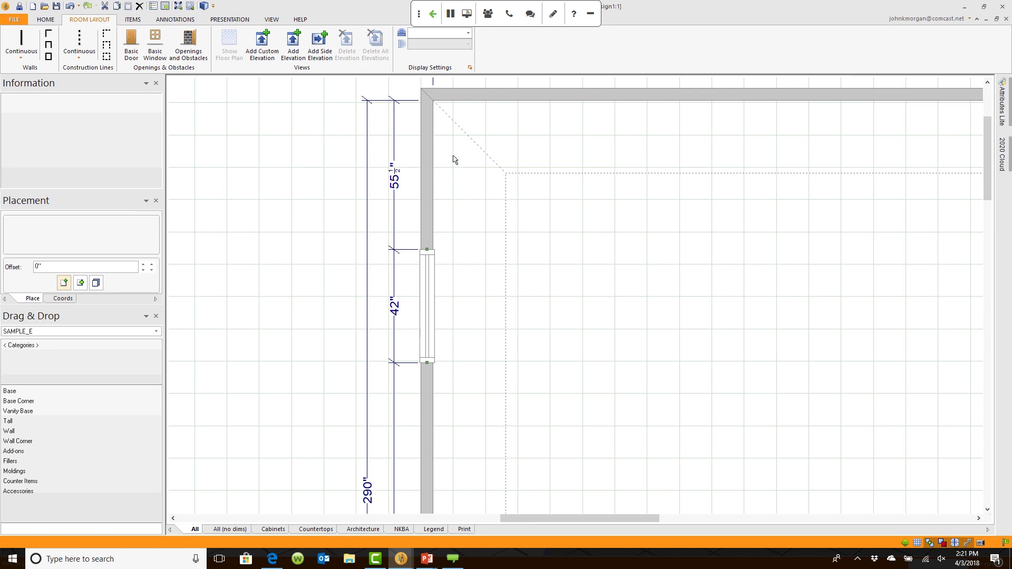
click(447, 217)
scroll(601, 296, down, 3)
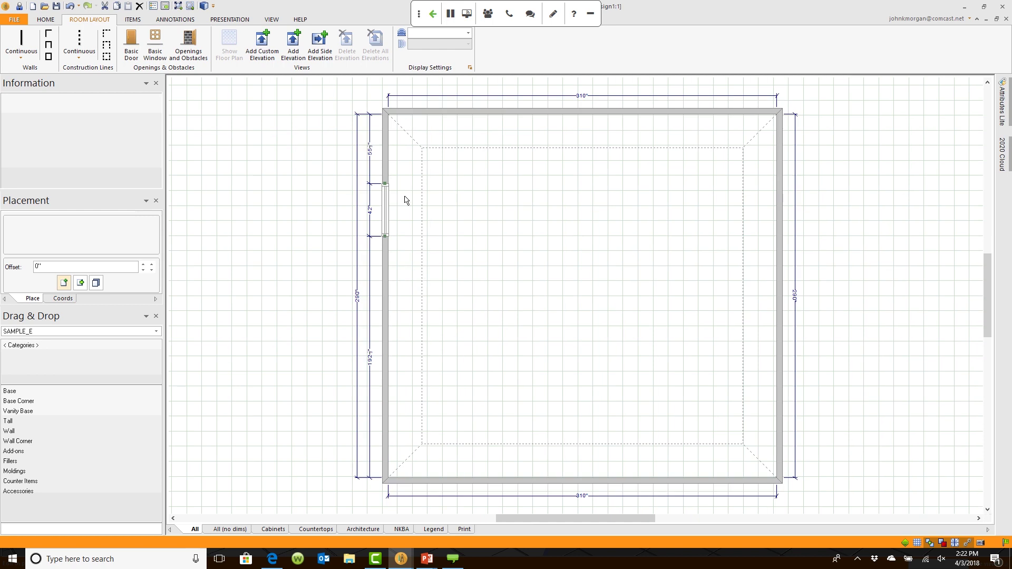
mouse_move(401, 558)
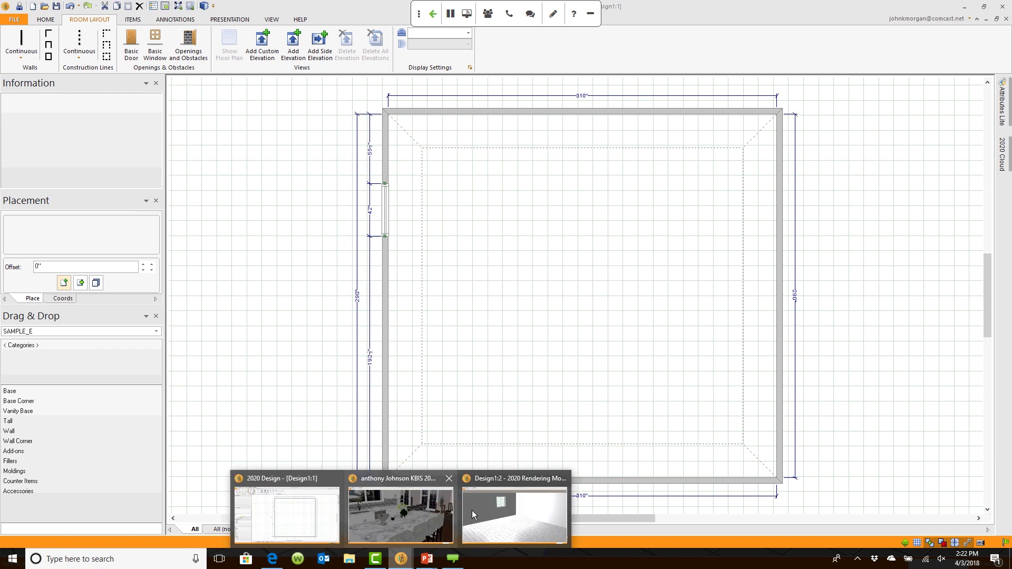
click(488, 505)
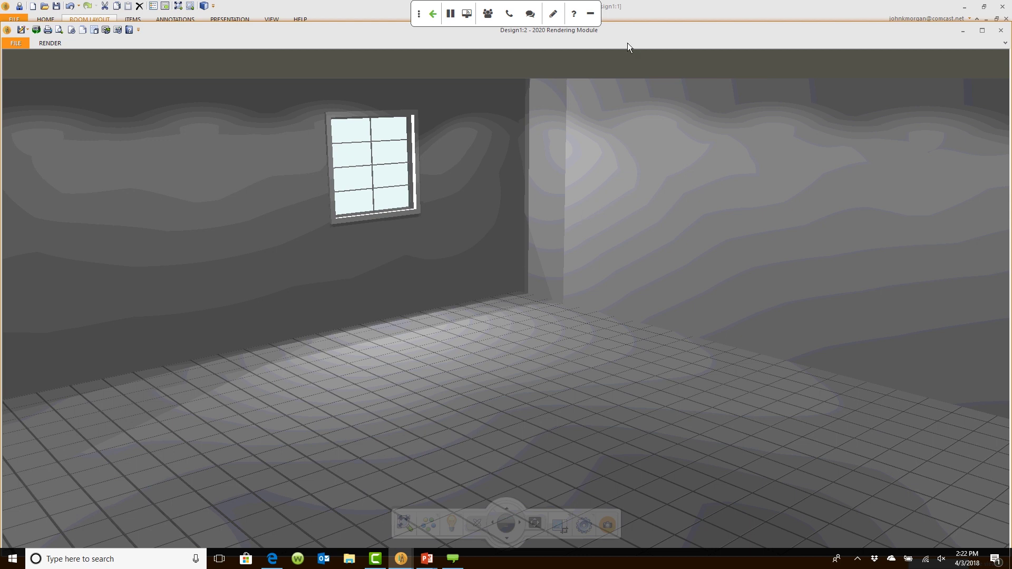
click(659, 12)
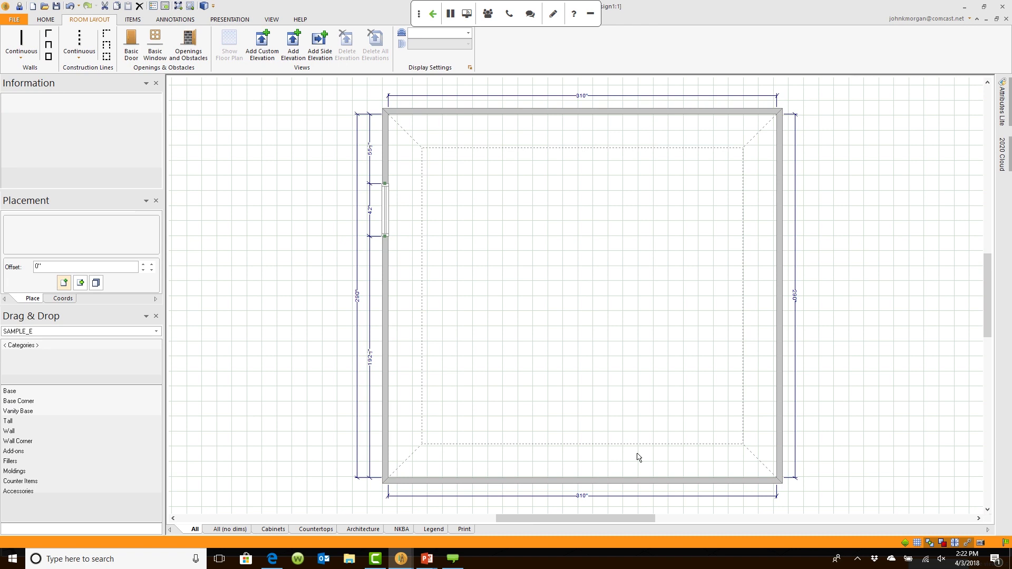
- Switch the item catalog from SAMPLE_E to SAMPLE_F
mouse_move(638, 457)
click(157, 332)
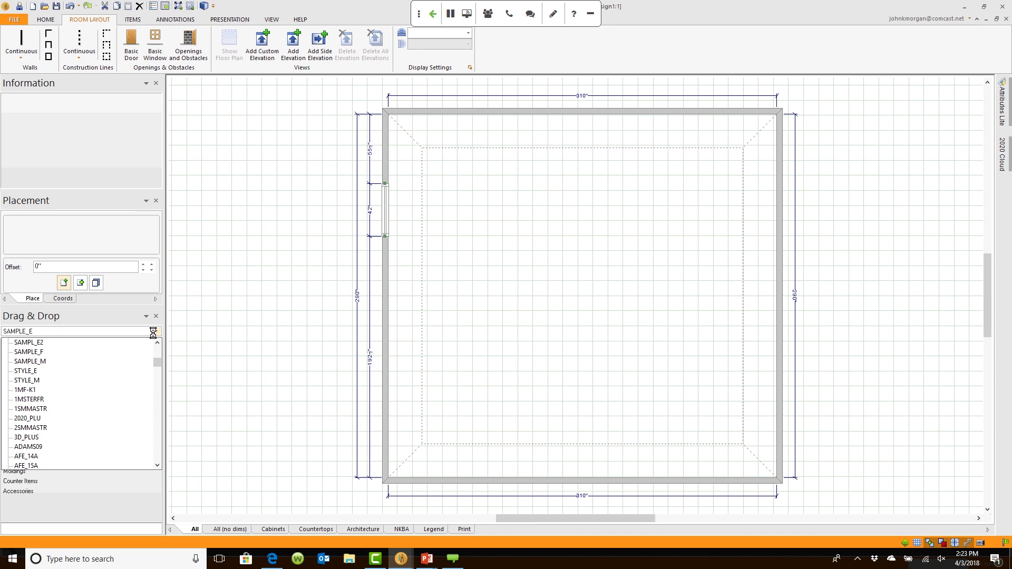
scroll(158, 367, up, 5)
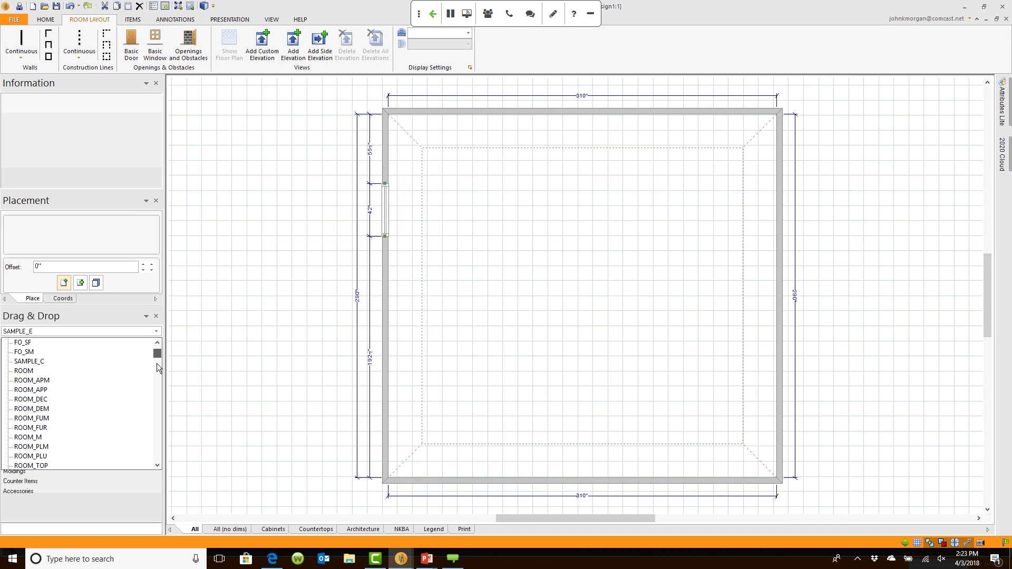
mouse_move(157, 363)
mouse_down()
mouse_move(146, 390)
mouse_move(159, 356)
mouse_up()
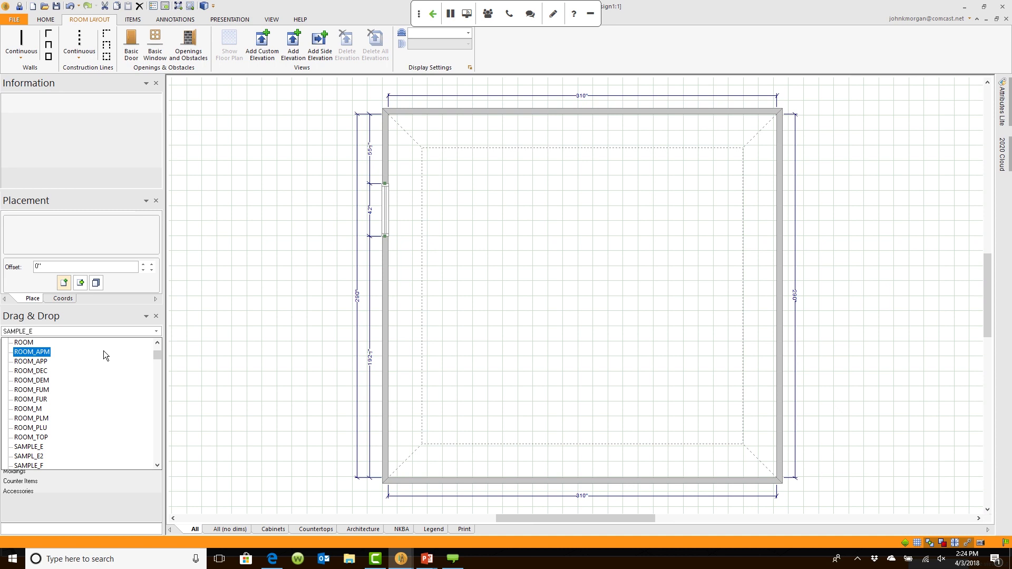
click(49, 466)
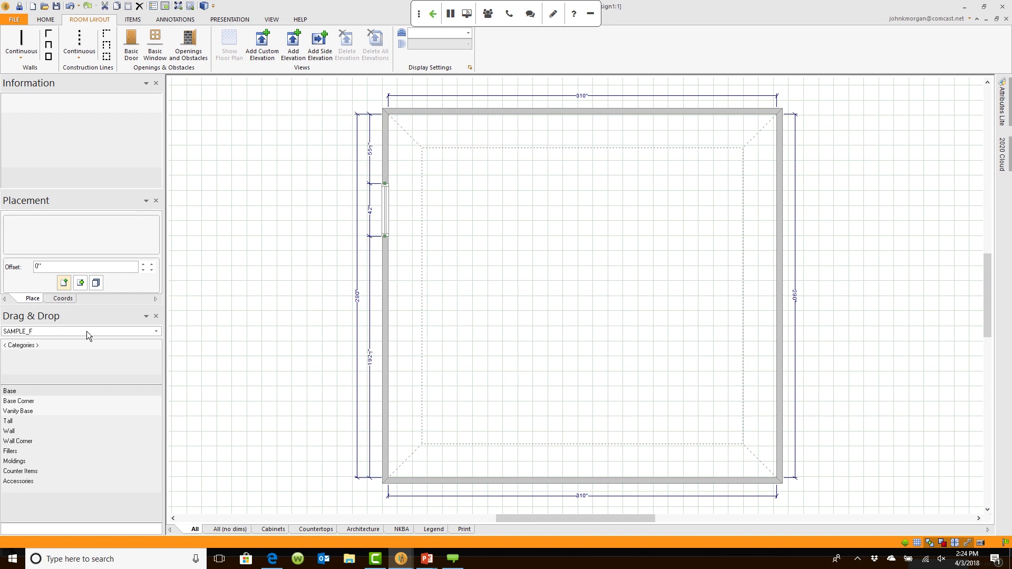
- Place the SB36 standard sink base centered under the left wall's window, and enlarge its 3D attribute preview
double_click(26, 393)
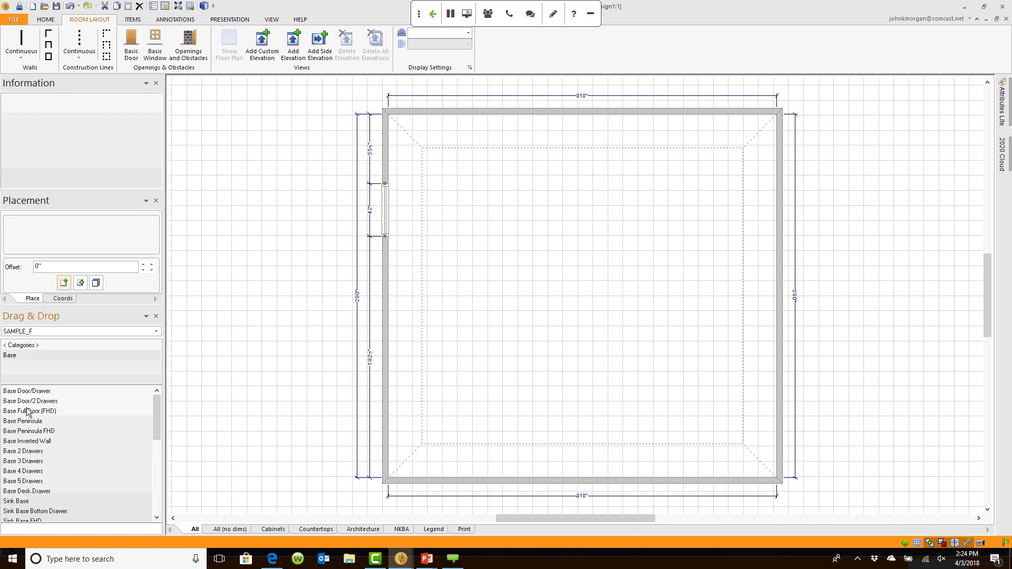
double_click(14, 499)
double_click(51, 390)
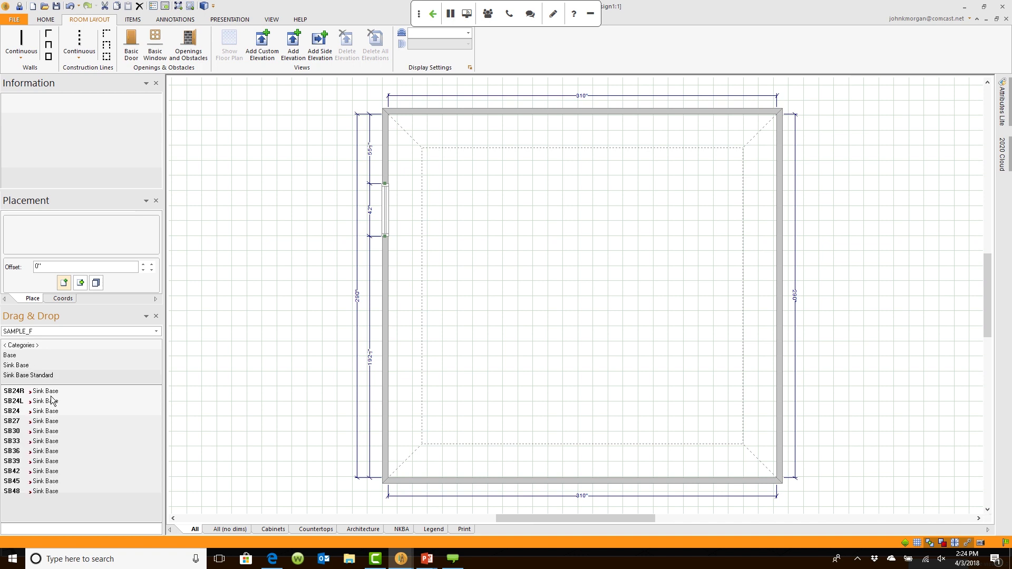
drag(51, 390, 394, 212)
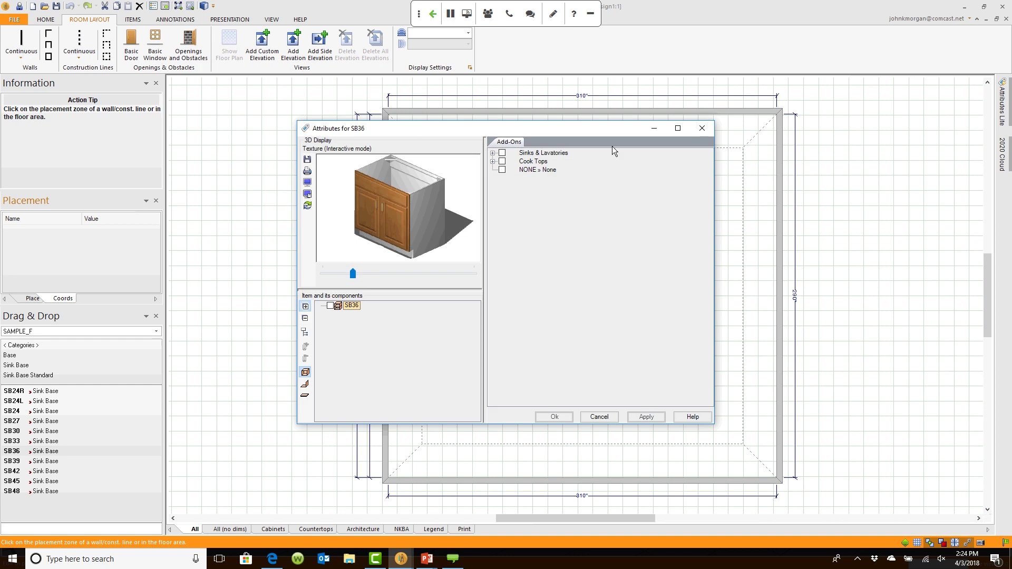
click(677, 128)
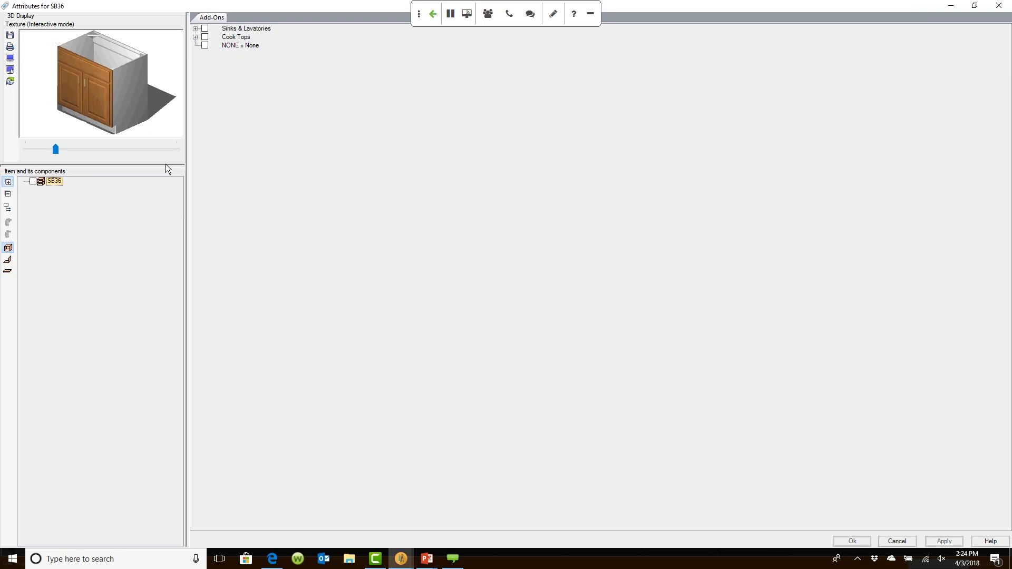
drag(165, 165, 177, 418)
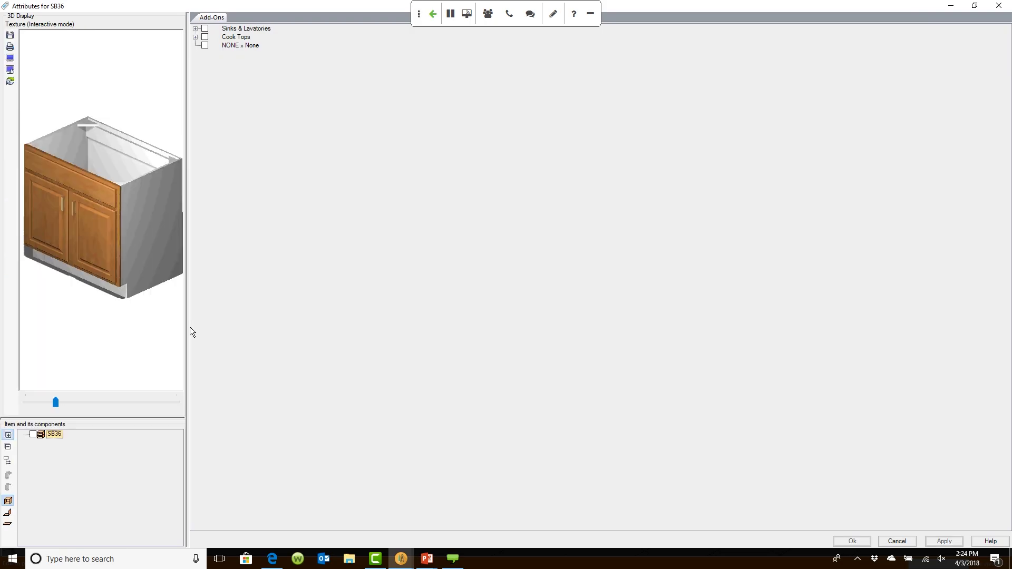
drag(189, 330, 501, 310)
drag(346, 280, 320, 269)
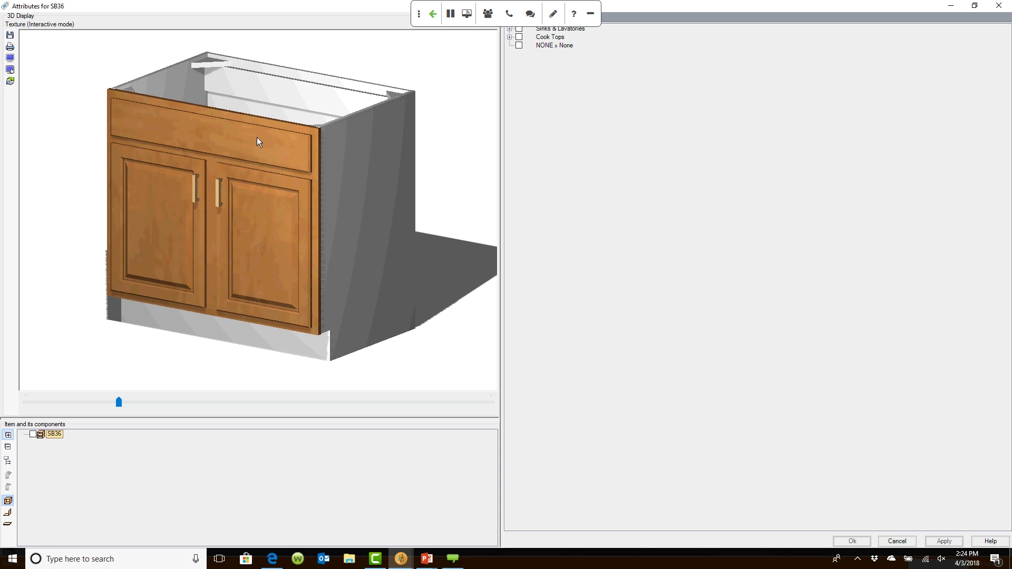
- Add the KOH.33-11/2TB2 33" Kohler 1-1/2 tub sink #2 to the SB36 sink base and apply it
click(509, 29)
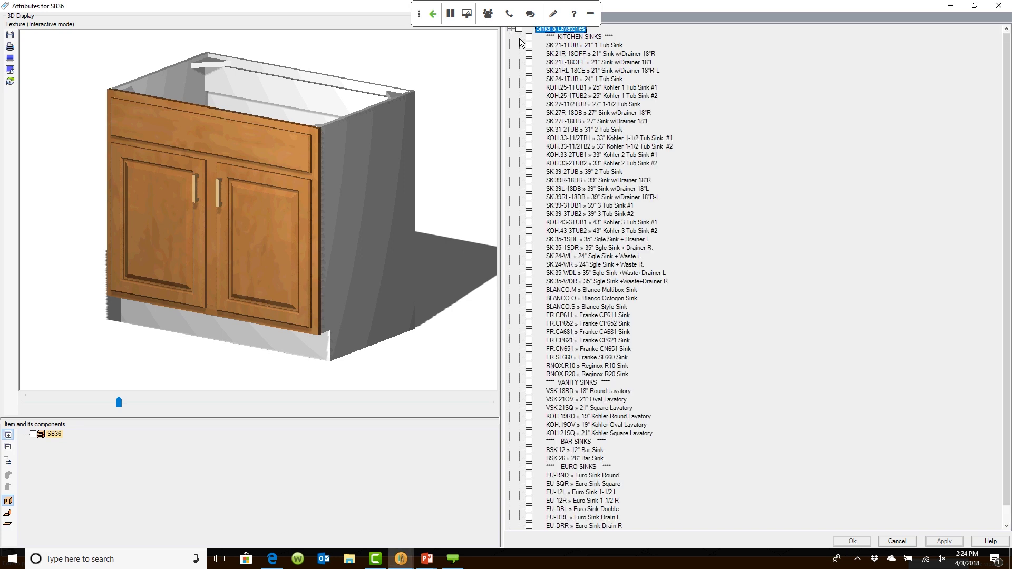
click(529, 146)
drag(491, 335, 349, 266)
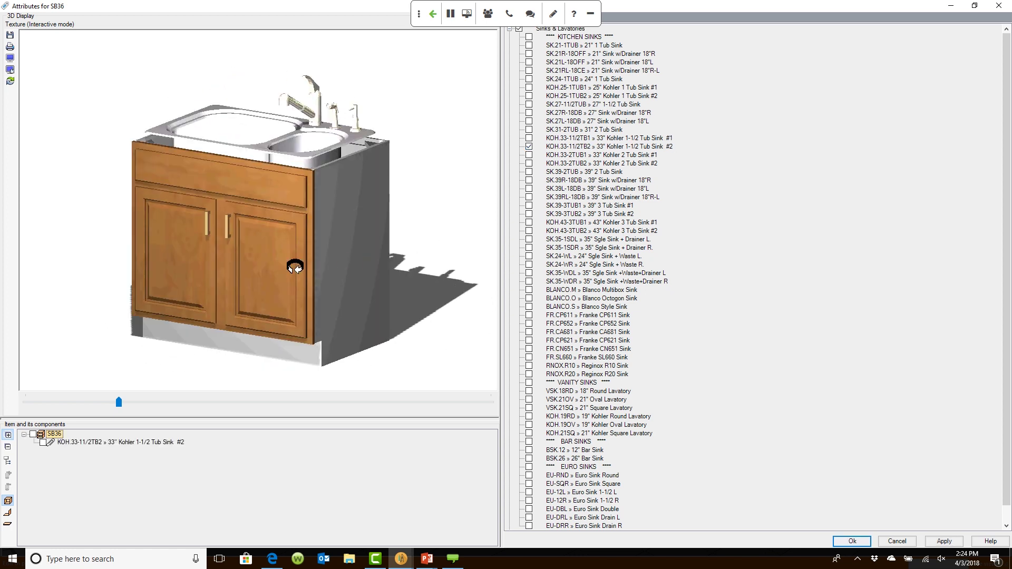
click(855, 539)
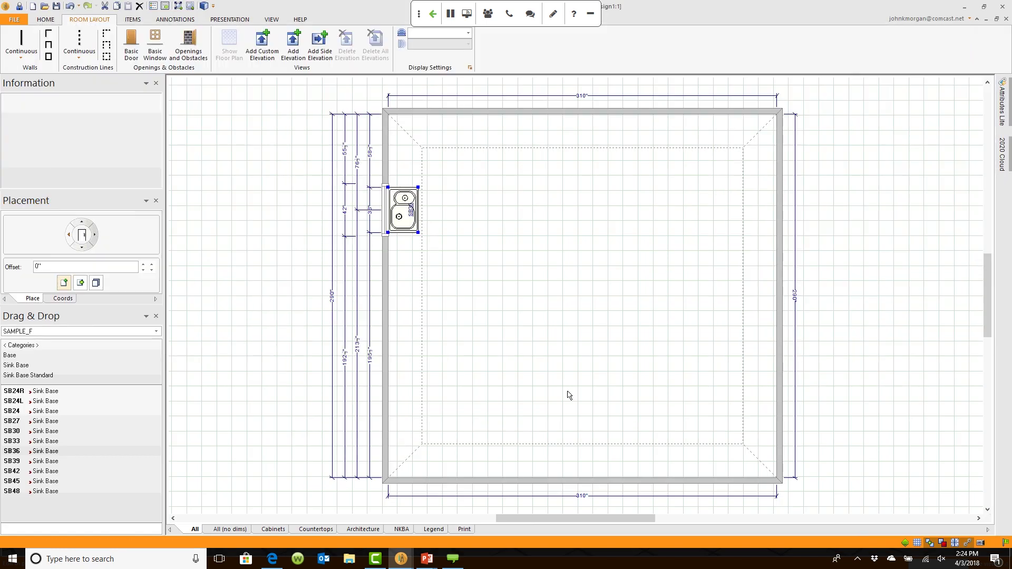
click(556, 298)
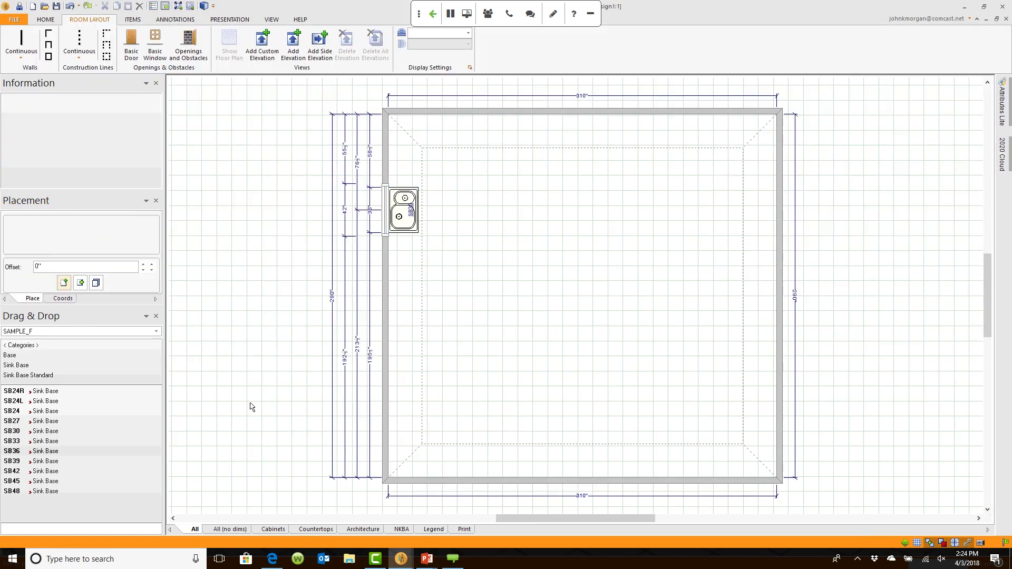
- Place the BC36R 90° base corner cabinet in the room's upper-left corner
click(16, 348)
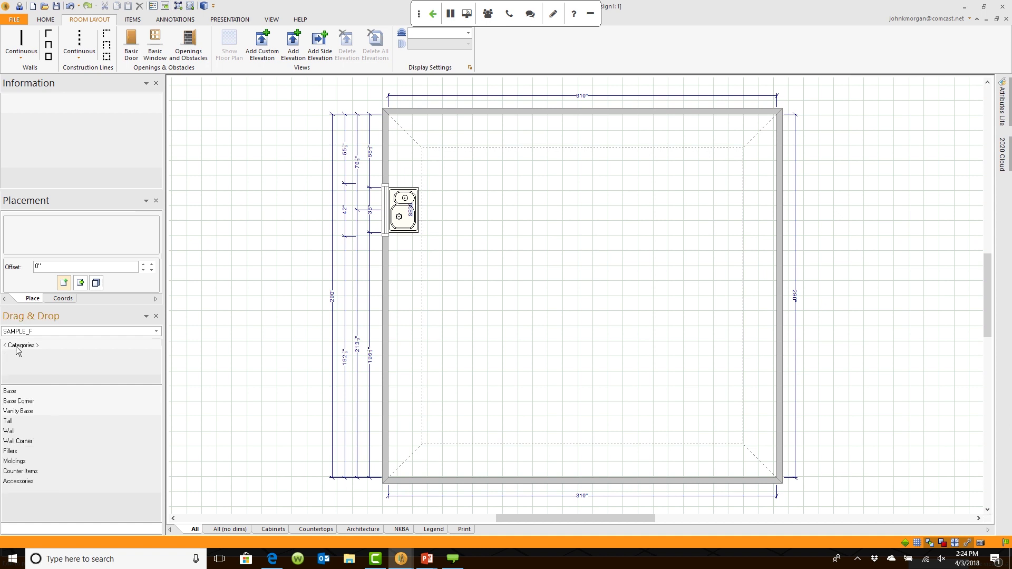
click(25, 404)
double_click(36, 501)
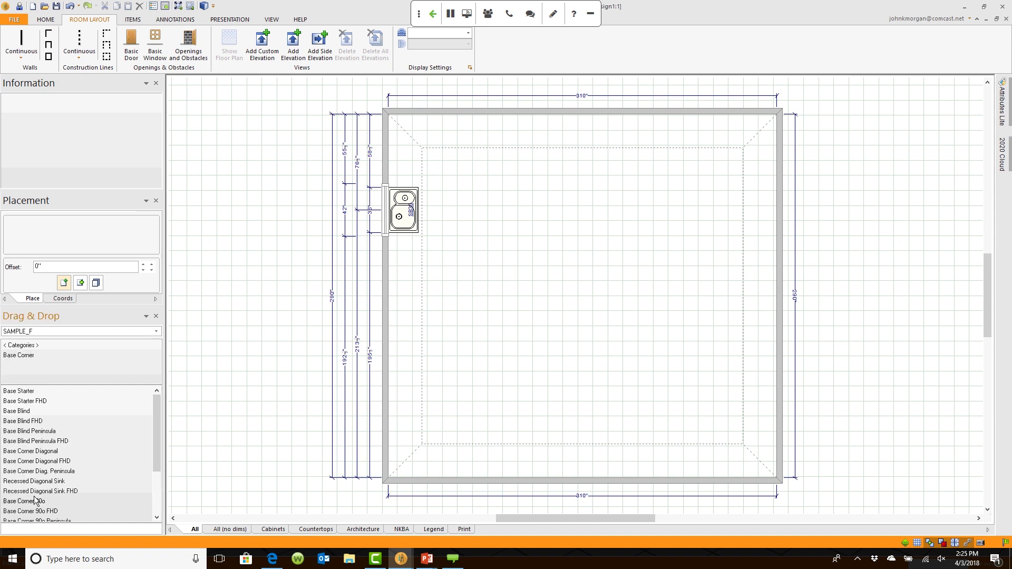
double_click(47, 392)
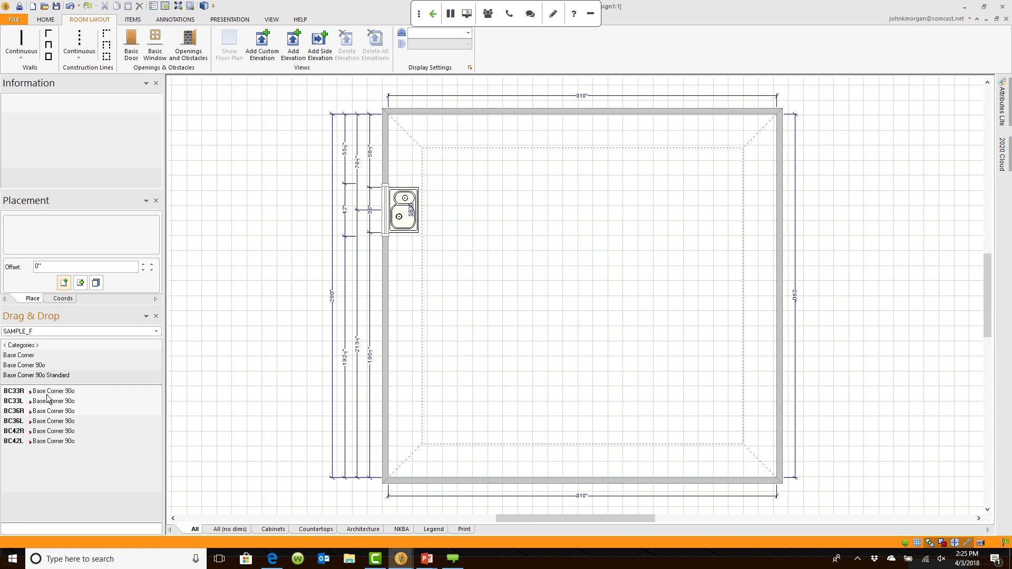
click(35, 412)
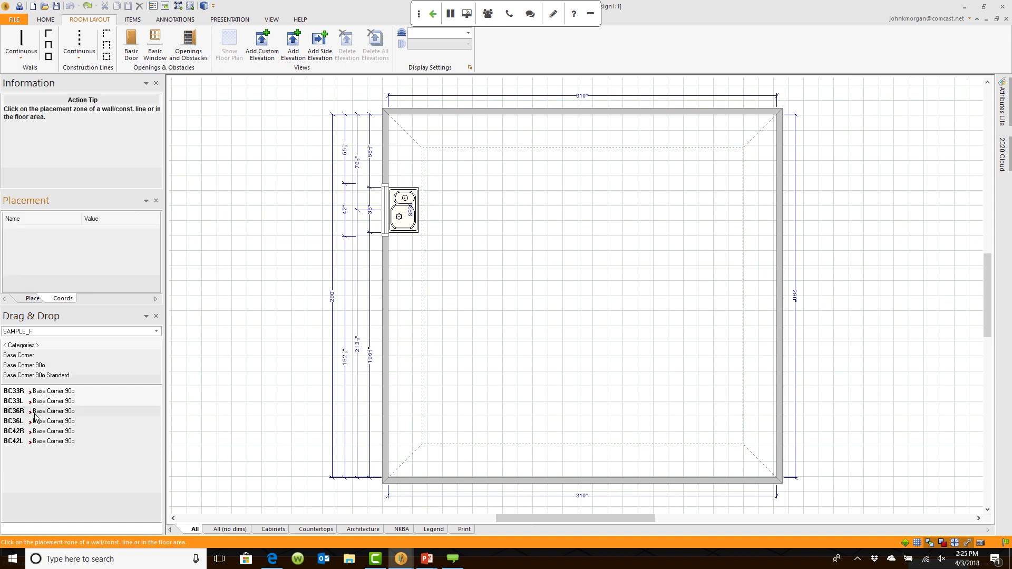
click(411, 148)
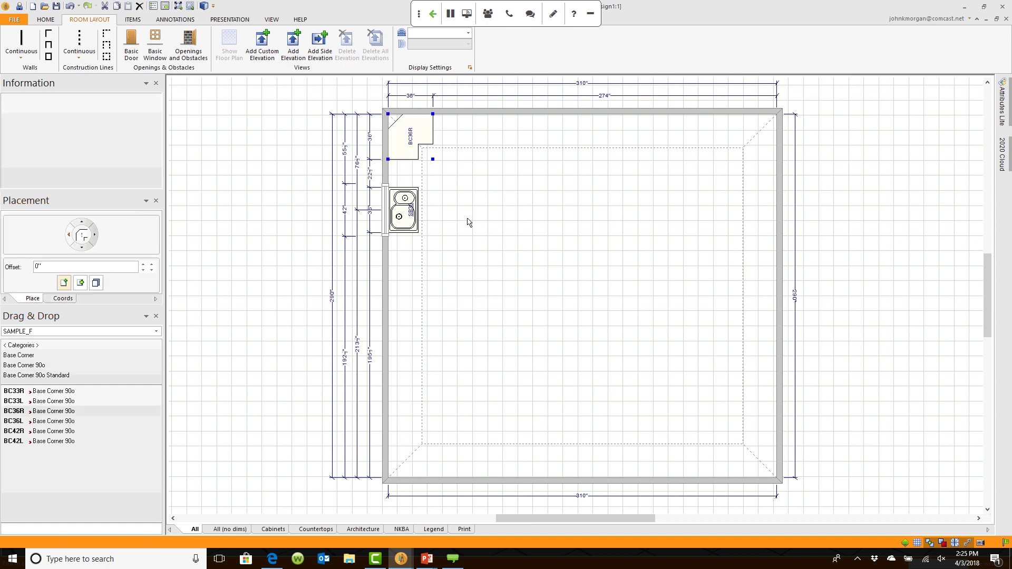
- Find item B21 in the catalog and place the B21R base cabinet between the corner cabinet and the sink base
scroll(393, 135, up, 2)
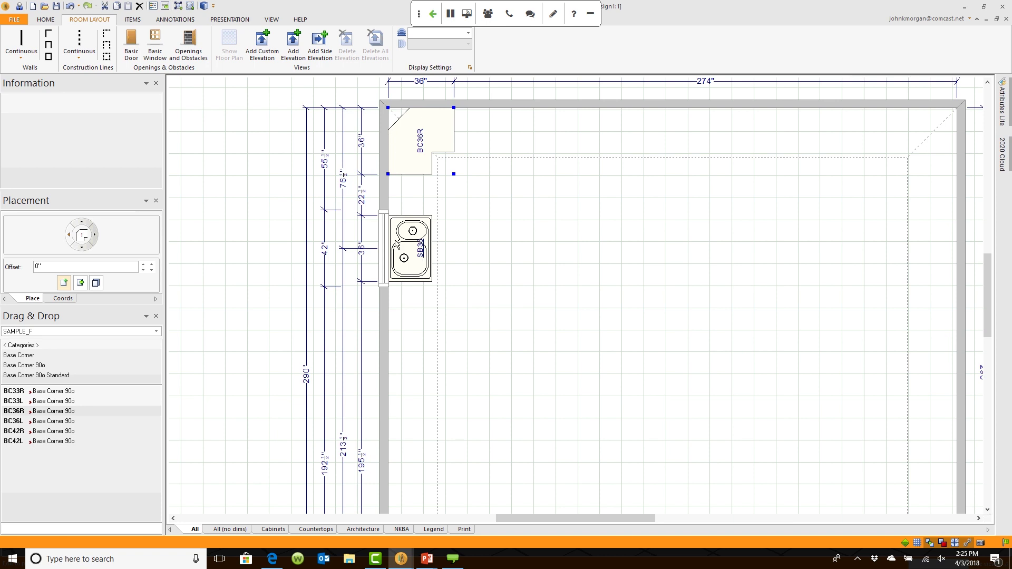
mouse_move(396, 244)
click(22, 530)
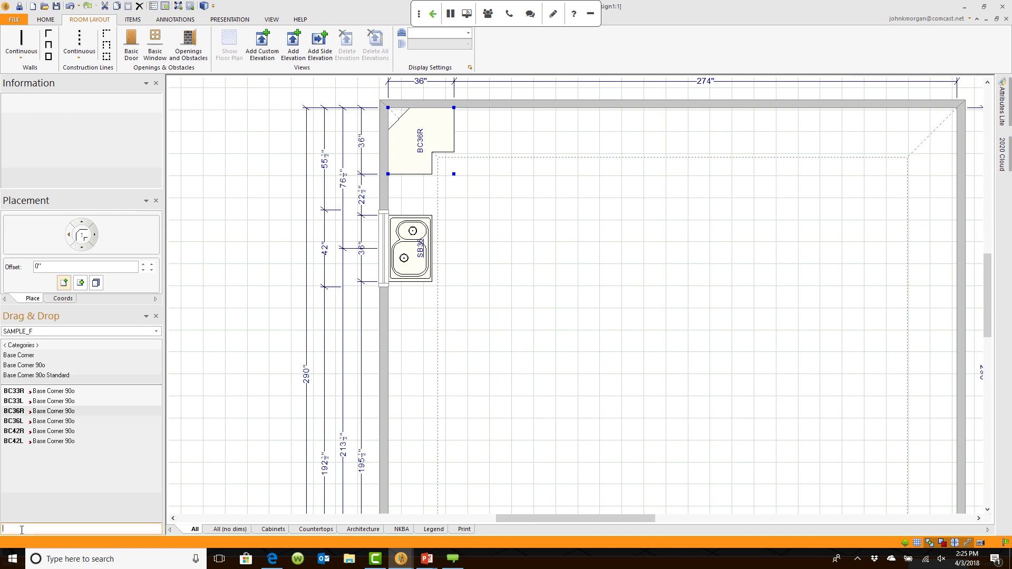
text(B21)
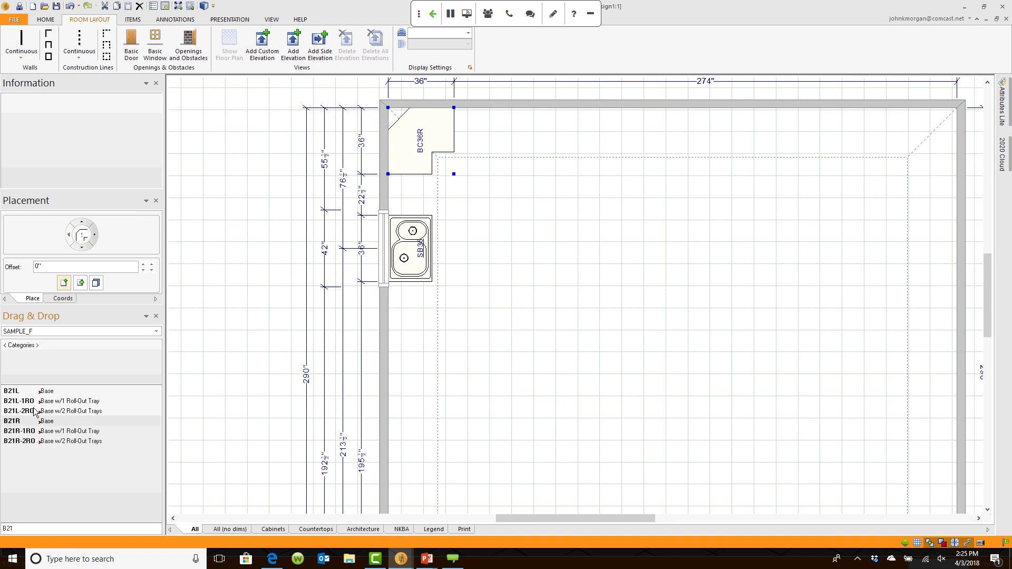
click(55, 423)
click(390, 219)
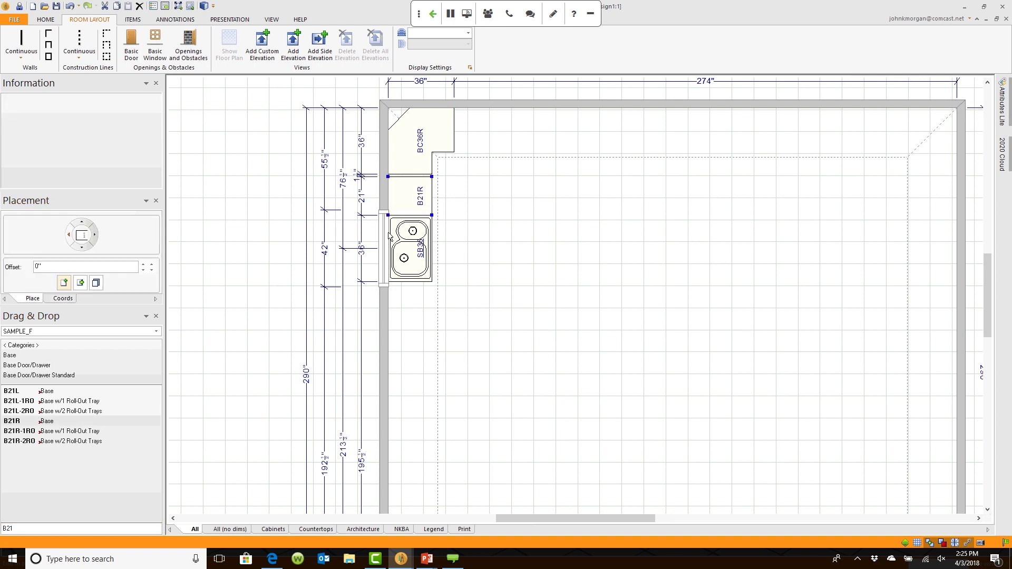
- Fill the gap between the BC36R corner cabinet and the B21R base with the BF3 base filler
scroll(409, 188, up, 3)
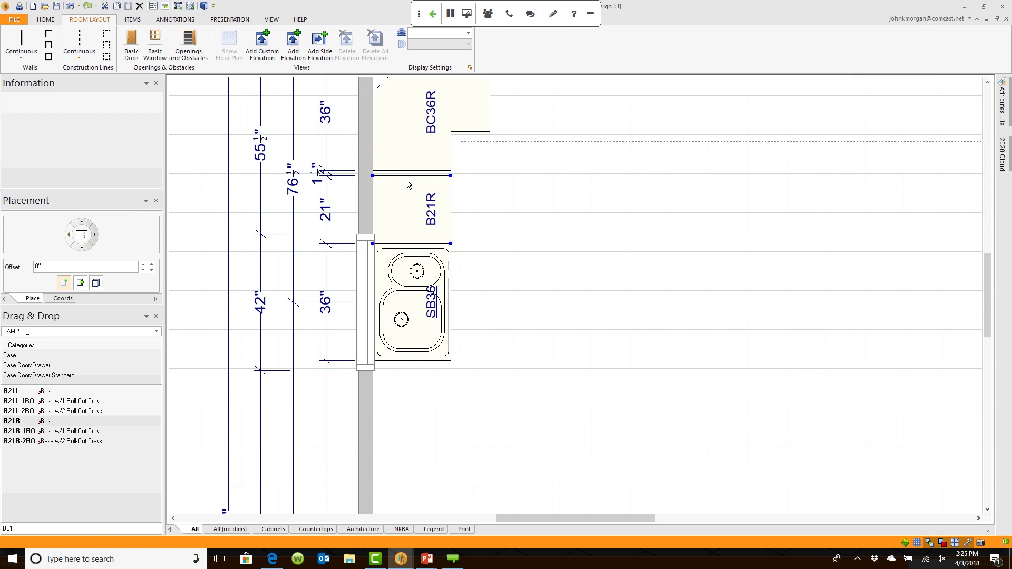
double_click(3, 528)
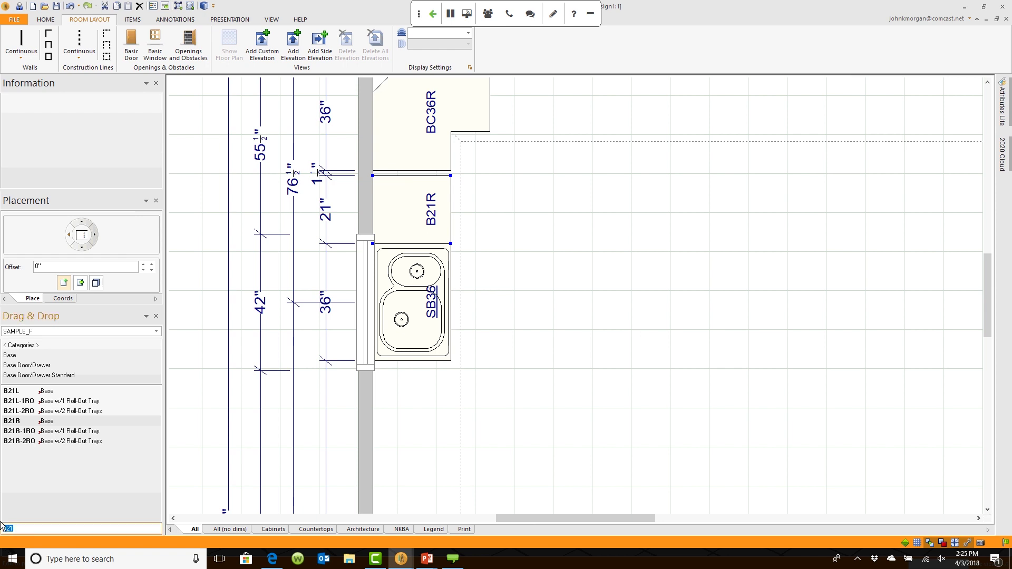
key(BackSpace)
text(BF3)
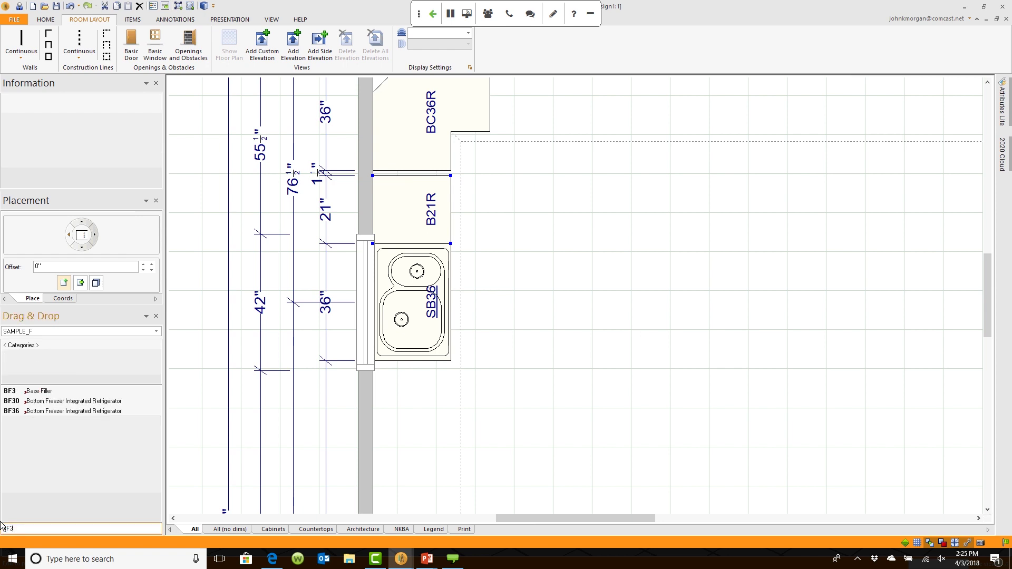
click(61, 394)
click(428, 191)
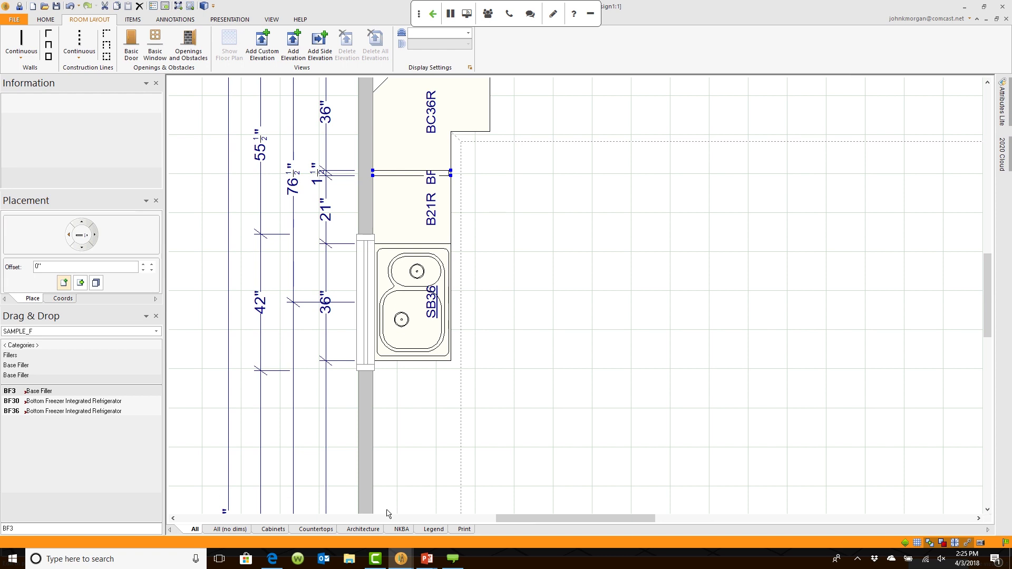
- Place the DB18 four-drawer base along the upper wall, directly beside the BC36R corner cabinet
click(46, 527)
key(BackSpace)
key(BackSpace)
key(BackSpace)
text(B1)
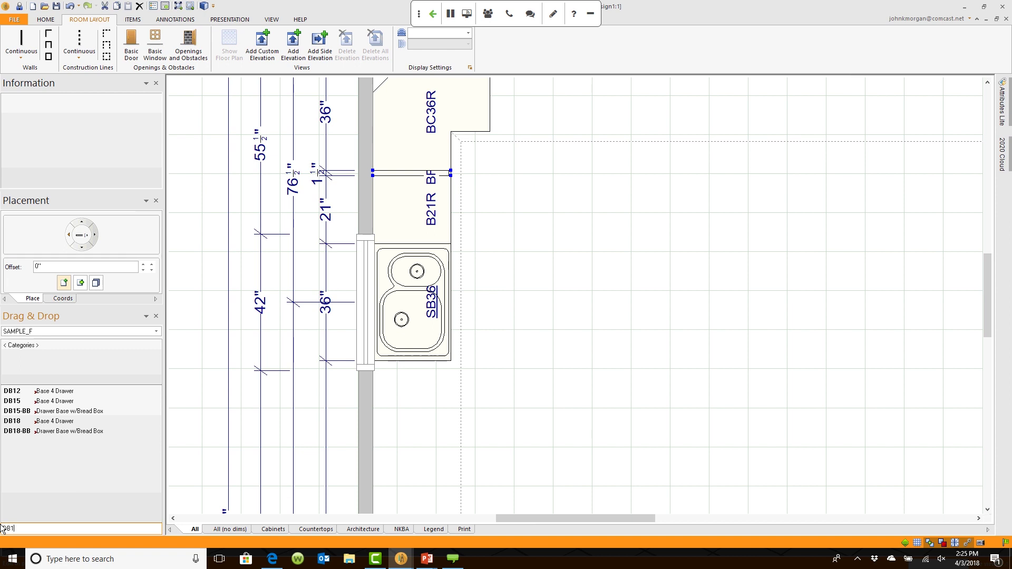
text(8)
key(Return)
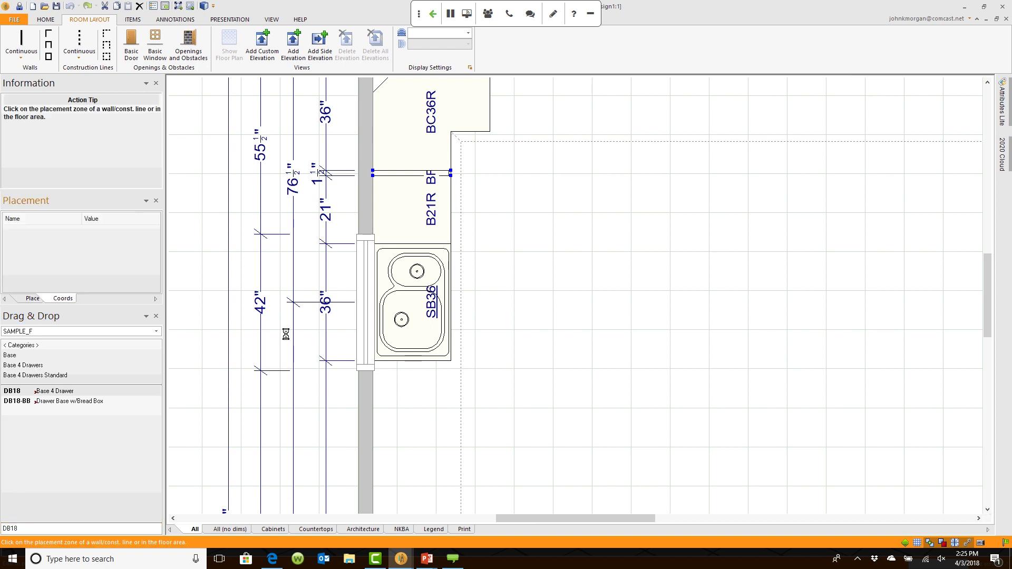
click(537, 177)
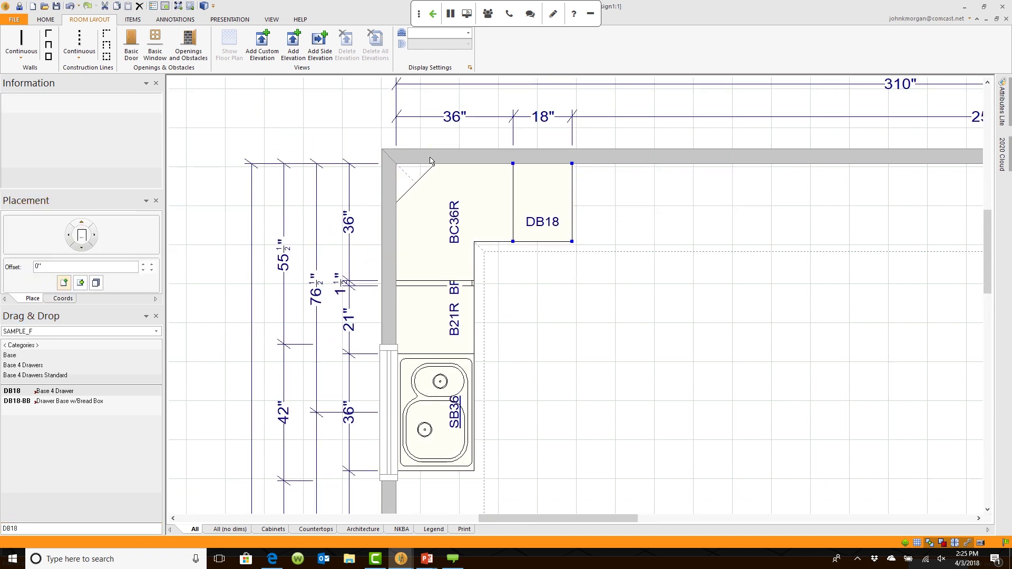
- Find item WD243 and place the WD2430R-GL diagonal glass wall cabinet in the corner above the BC36R
click(4, 528)
text(WD243)
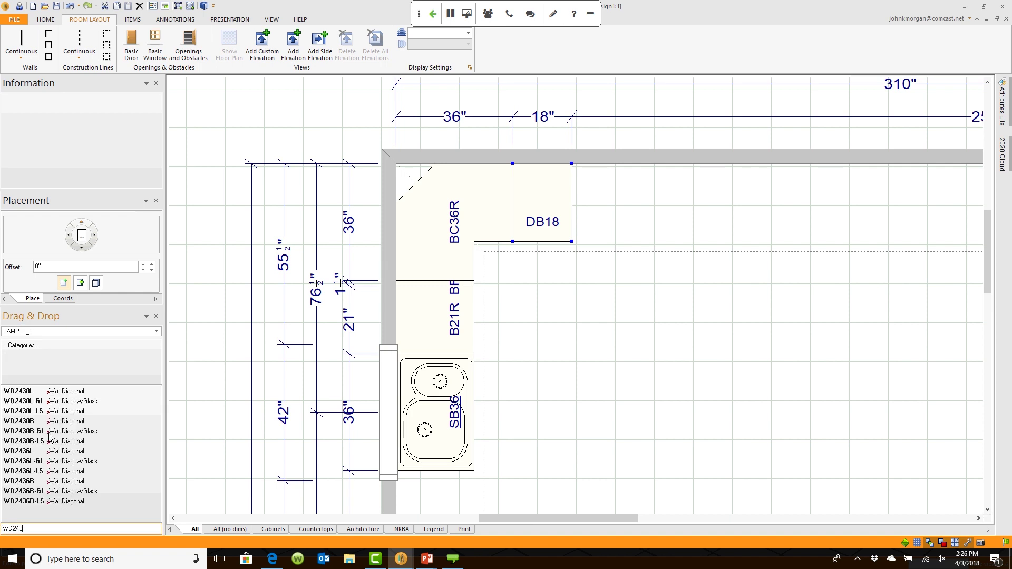
drag(49, 435, 422, 219)
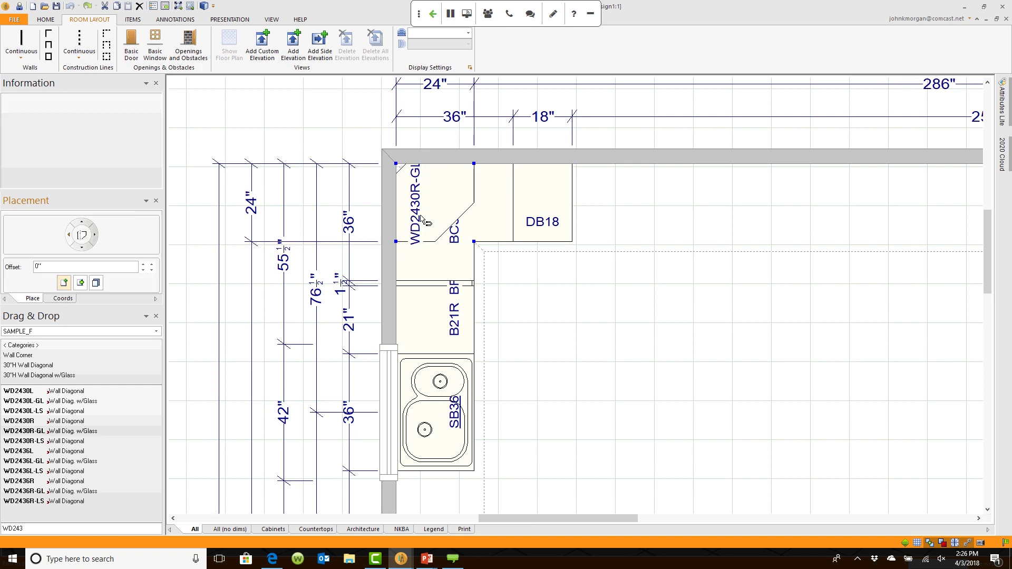
click(588, 416)
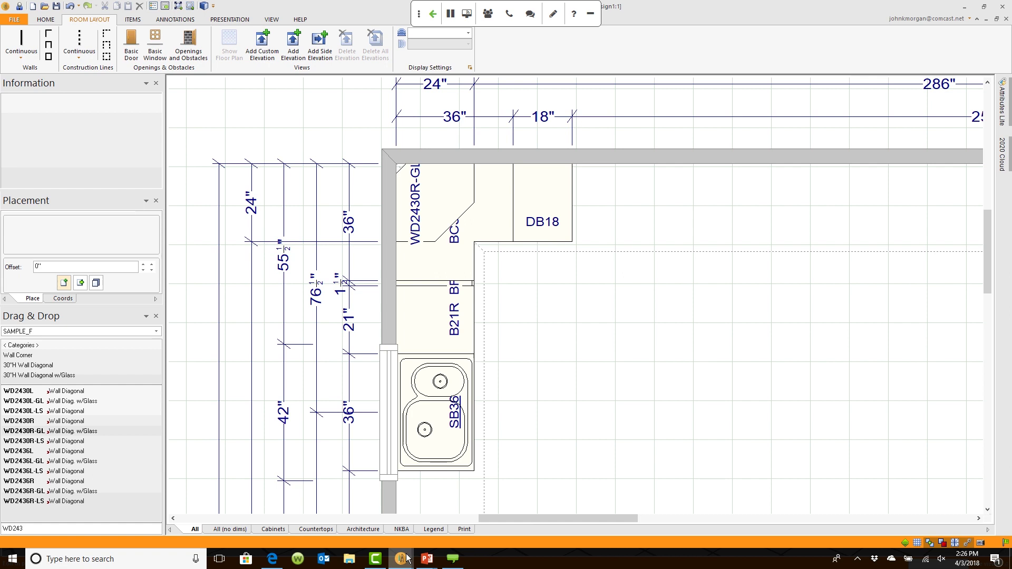
- Examine the placed cabinets, sink and window up close in the 3D rendering
mouse_move(401, 558)
click(491, 508)
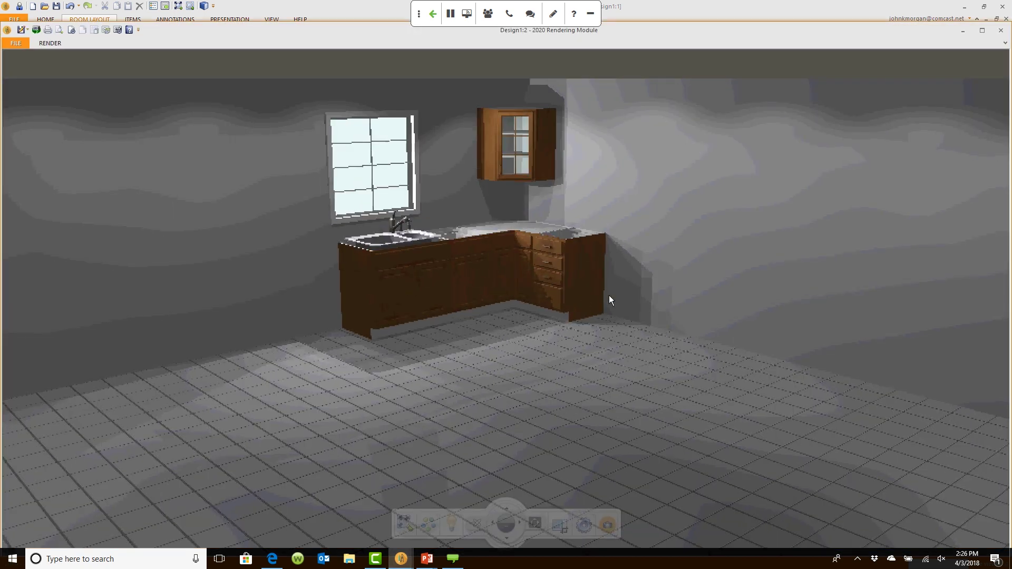
scroll(609, 295, up, 4)
scroll(598, 284, down, 4)
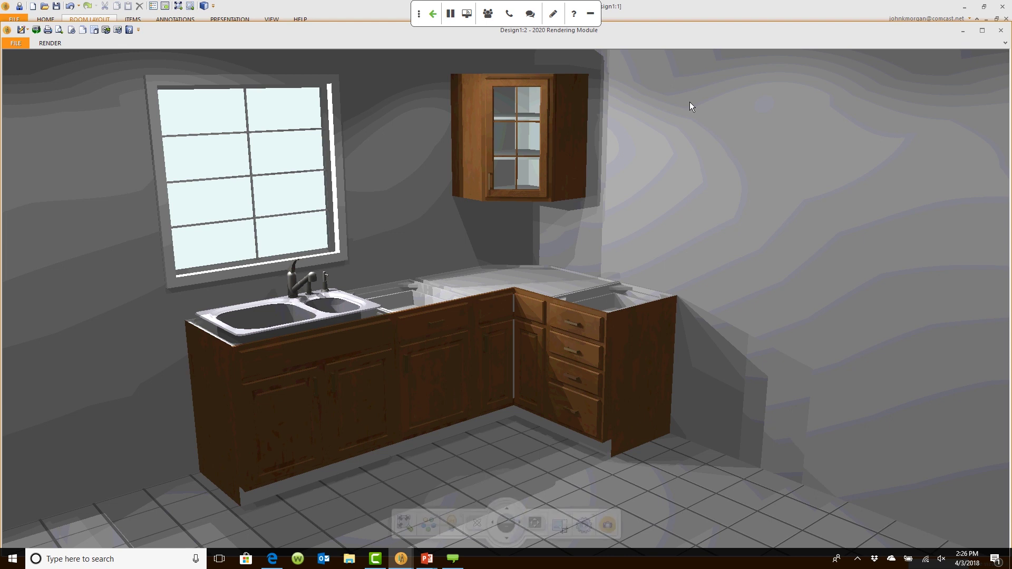
- Place the ER30DSRSCHNGH range from Dacor's 30" Dual-Fuel Ranges in 2020 Cloud along the upper wall, directly beside the DB18
click(687, 10)
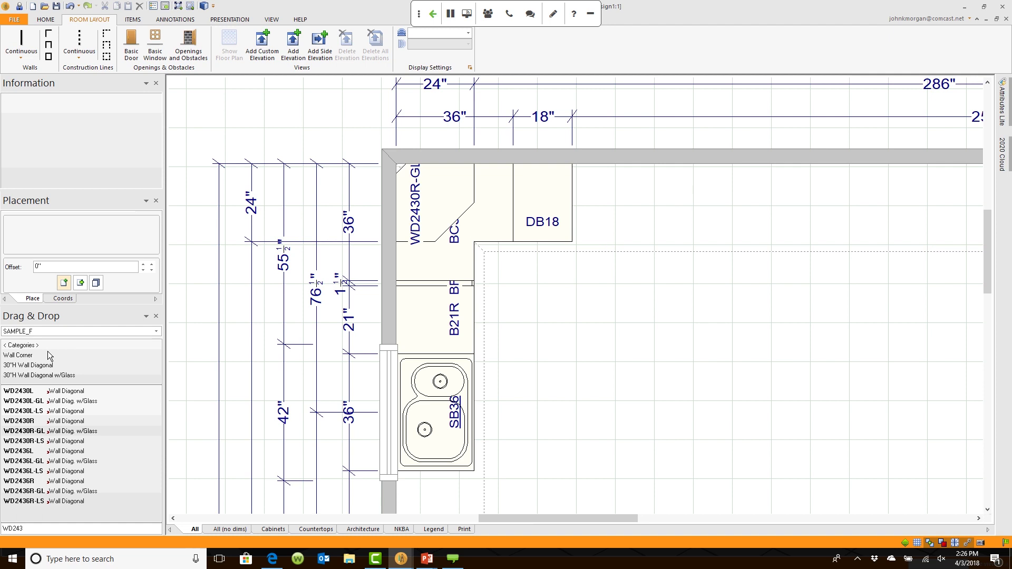
click(1001, 155)
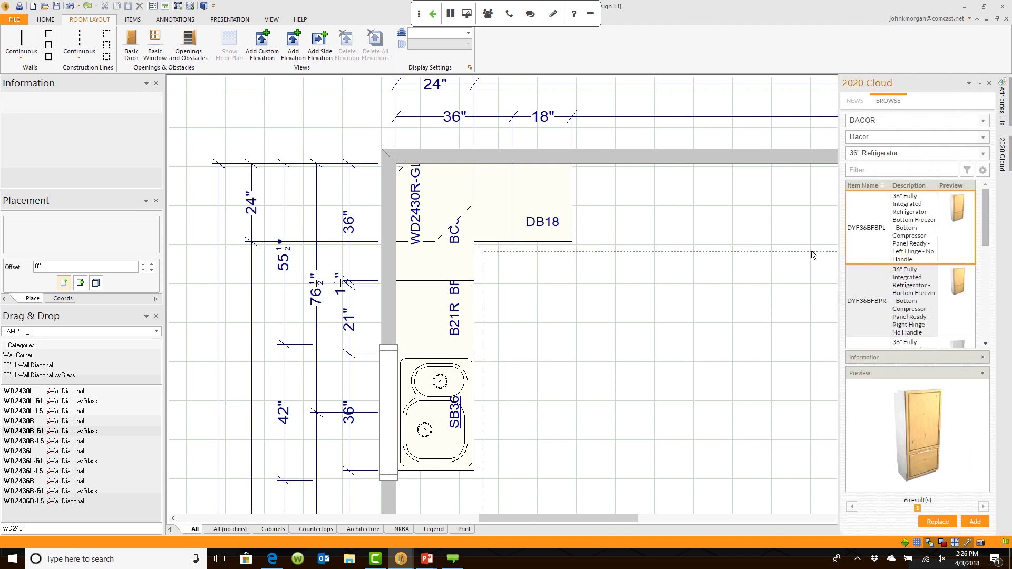
click(982, 153)
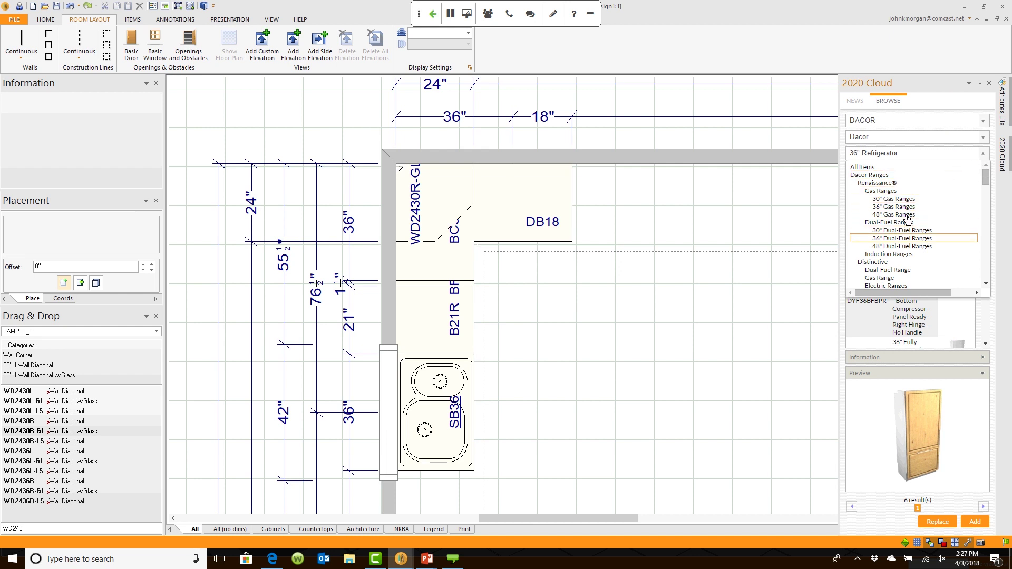
click(903, 231)
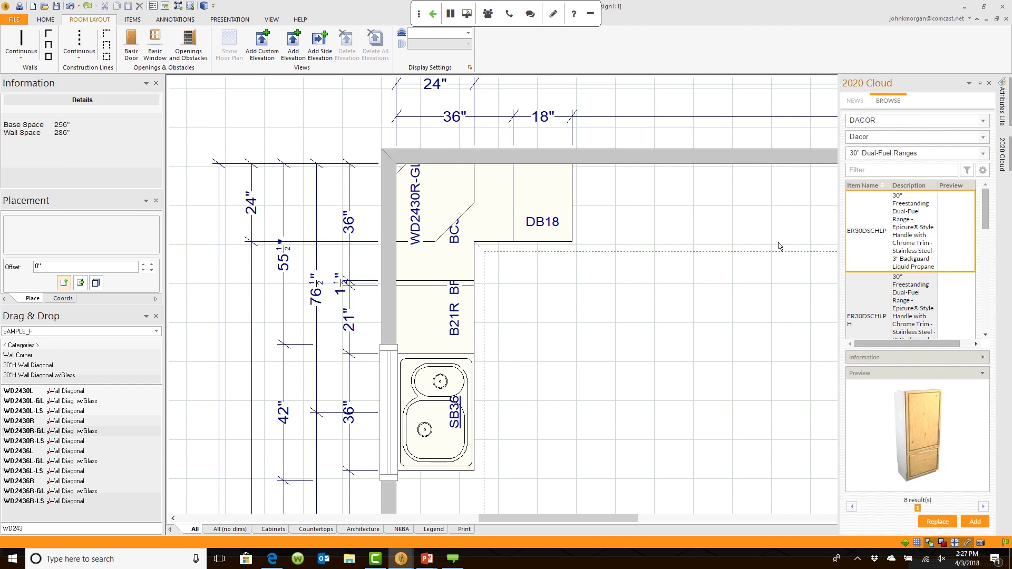
scroll(984, 222, down, 5)
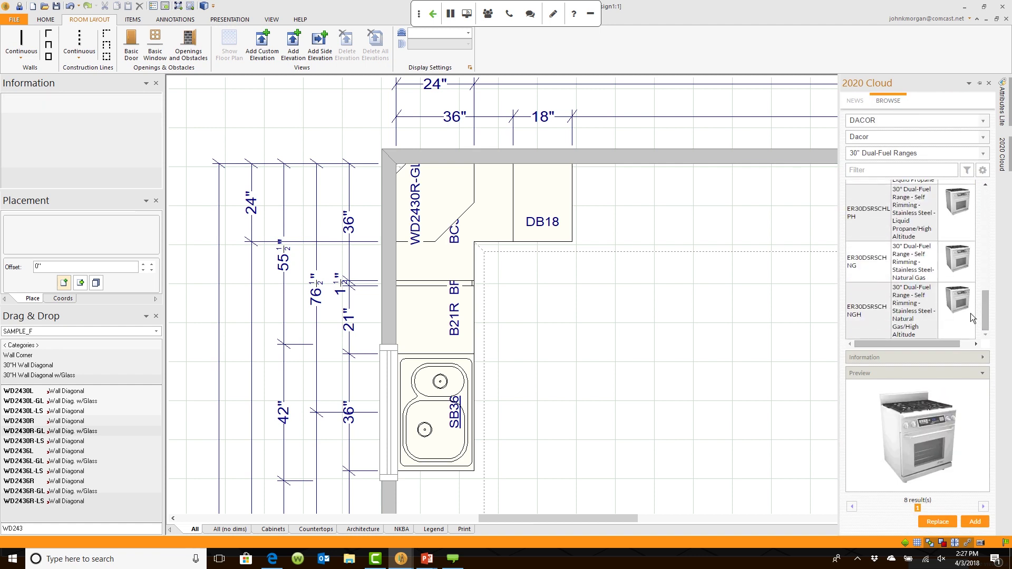
click(963, 302)
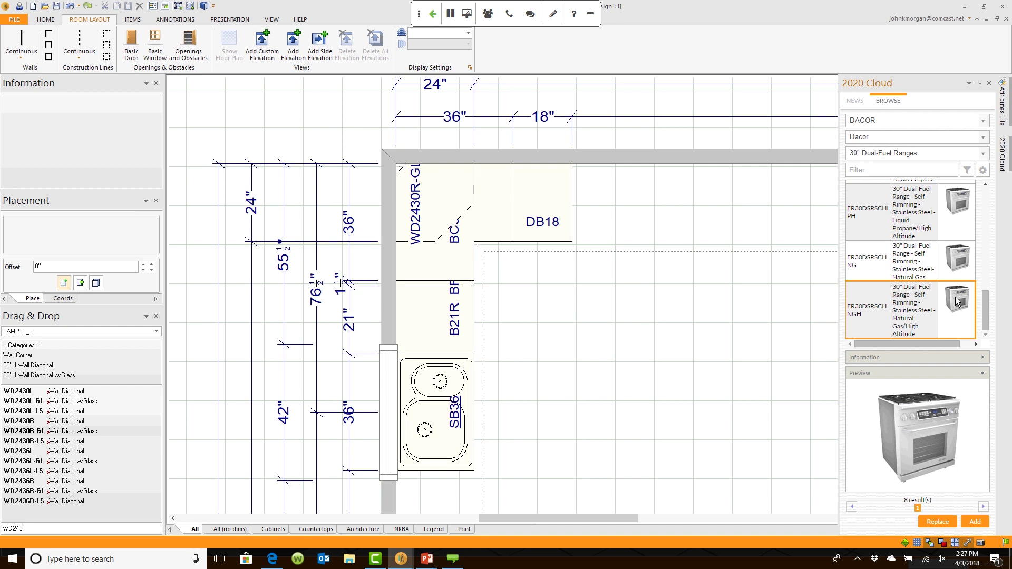
drag(957, 302, 554, 182)
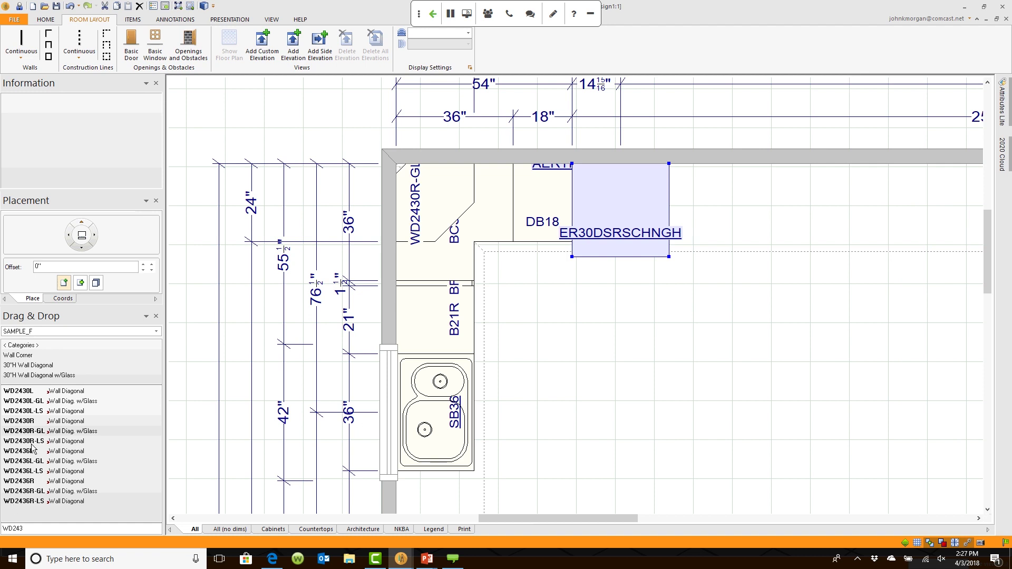
- Examine the placed Dacor range and the adjoining base cabinets up close in the 3D rendering
click(1002, 154)
mouse_move(403, 559)
click(502, 501)
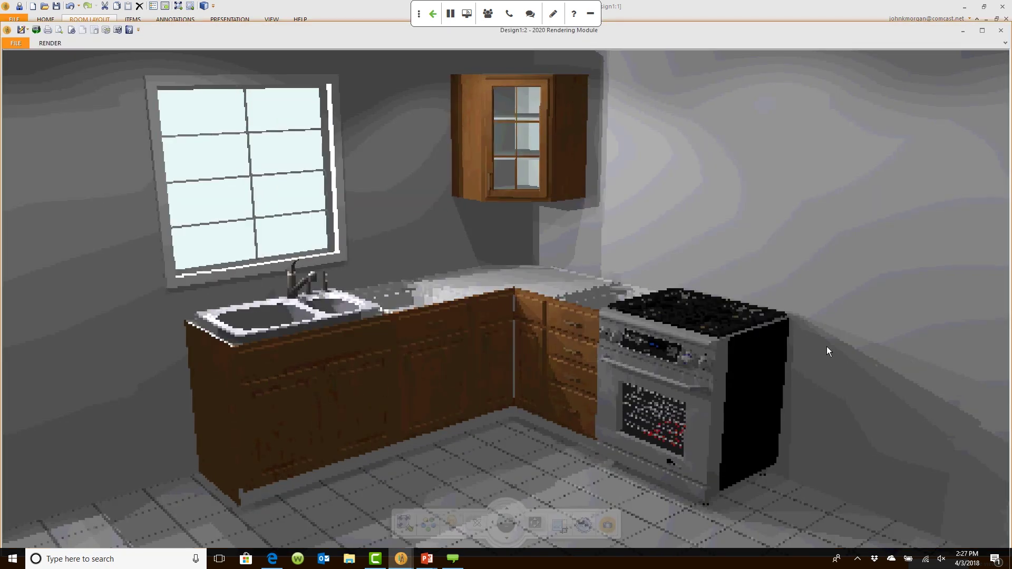
scroll(752, 366, up, 5)
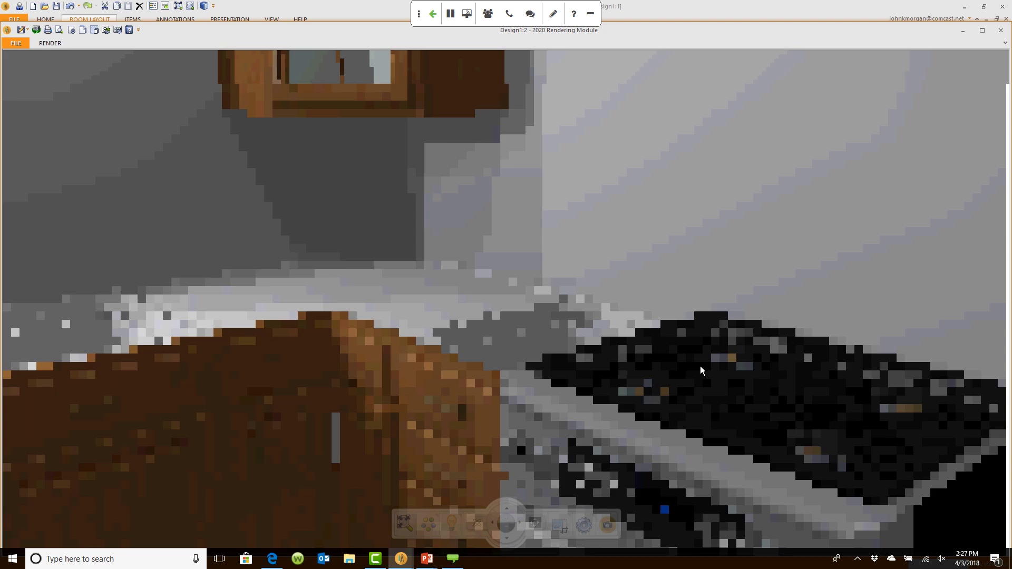
drag(699, 366, 678, 394)
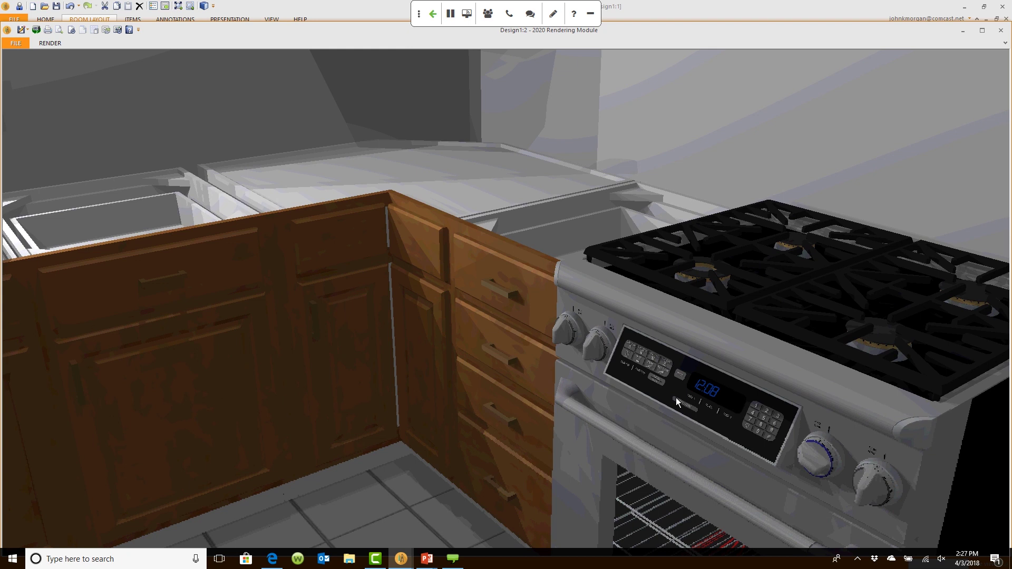
click(757, 11)
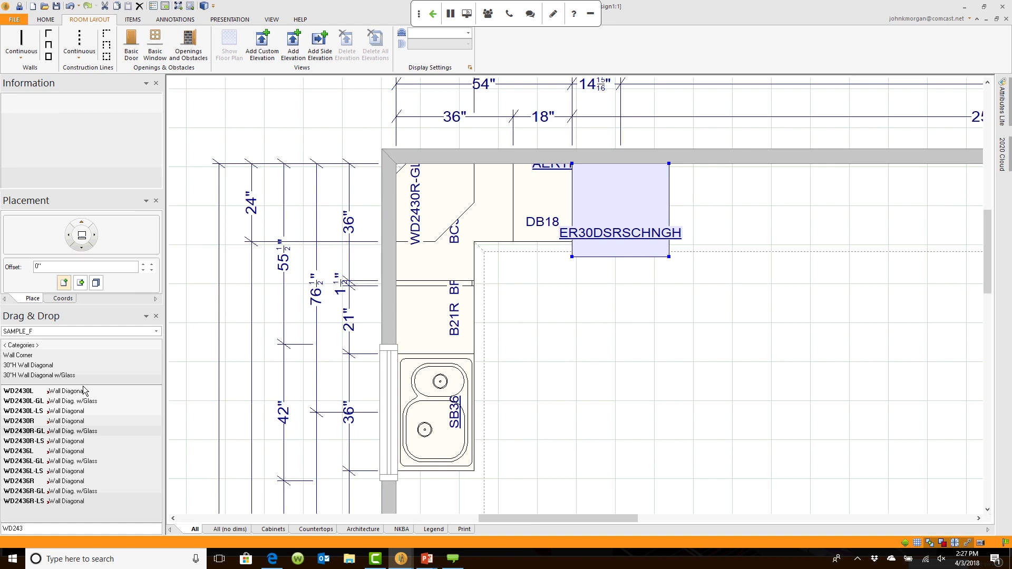
click(1003, 157)
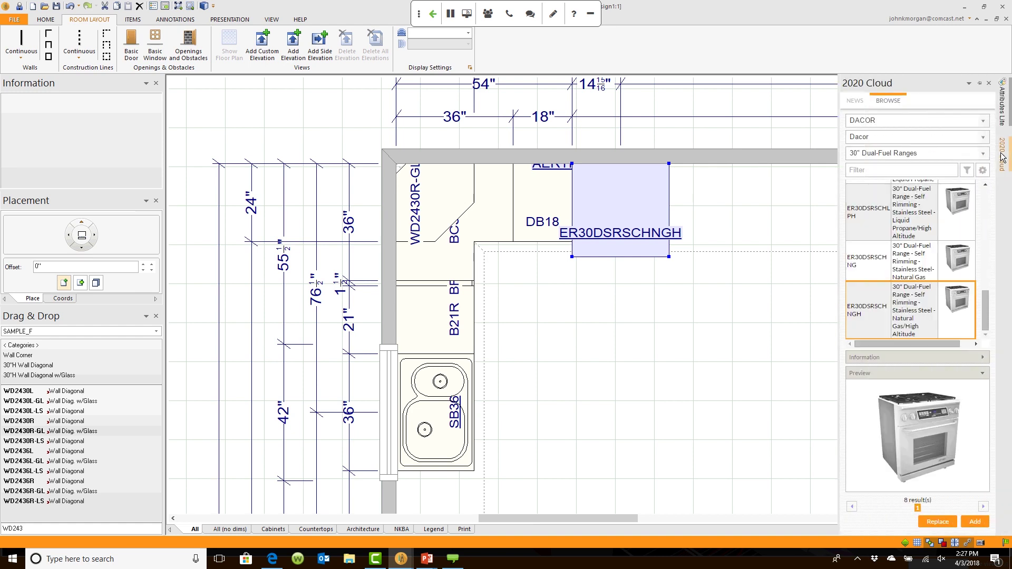
click(1003, 157)
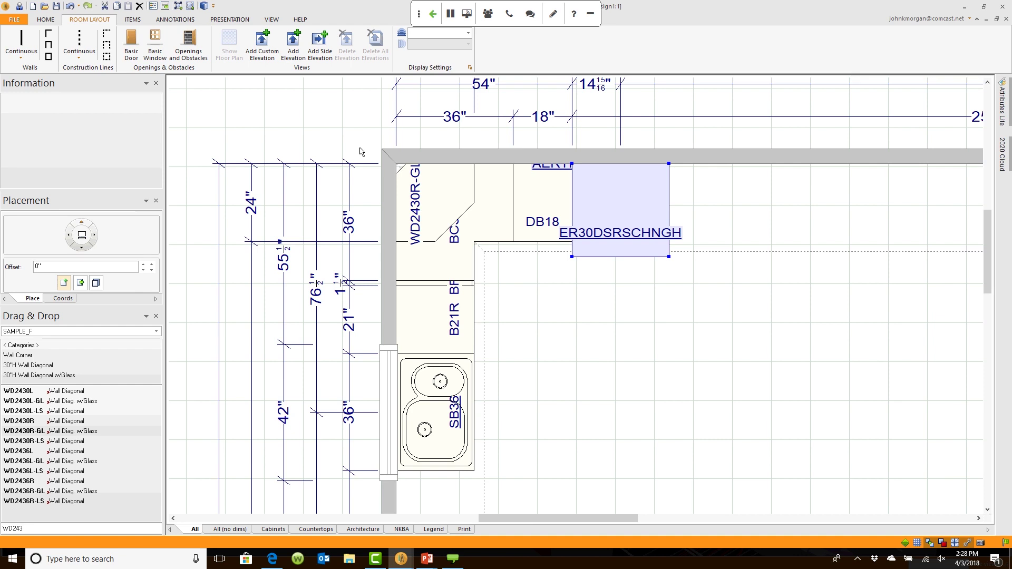
- Open the catalog styles of SAMPLE_F_1 in Styles and Pricing for editing
click(135, 20)
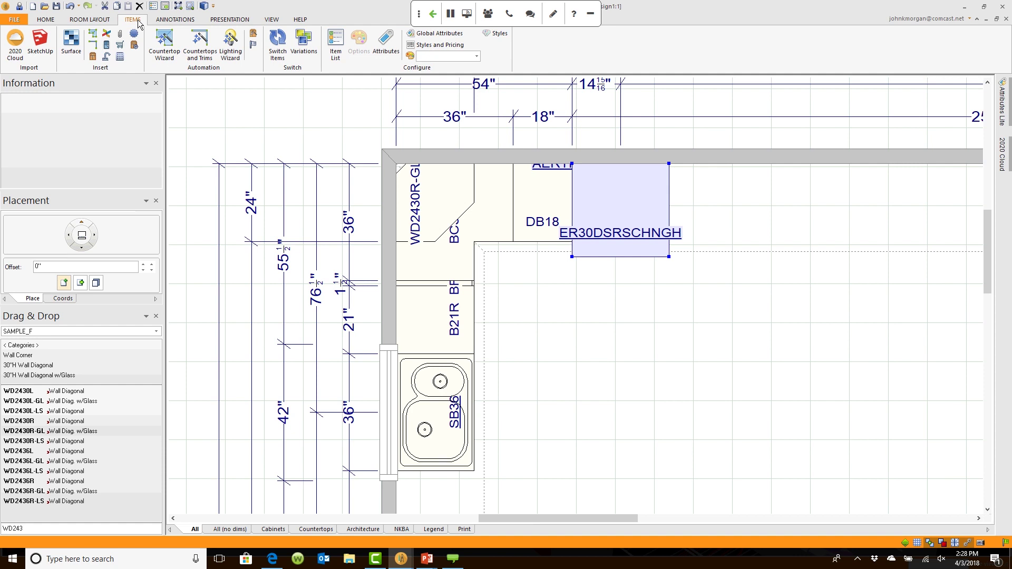
click(418, 47)
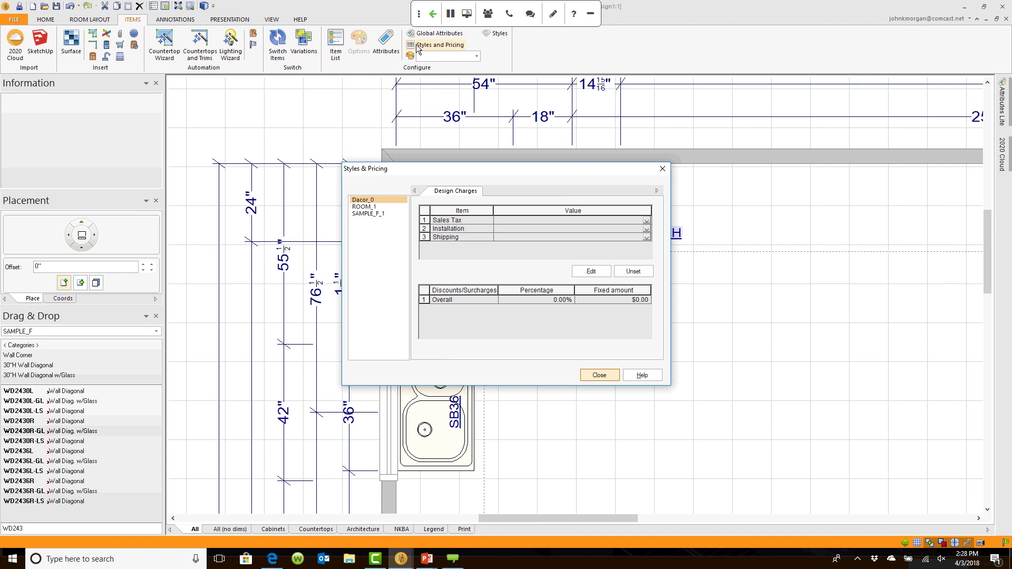
click(375, 217)
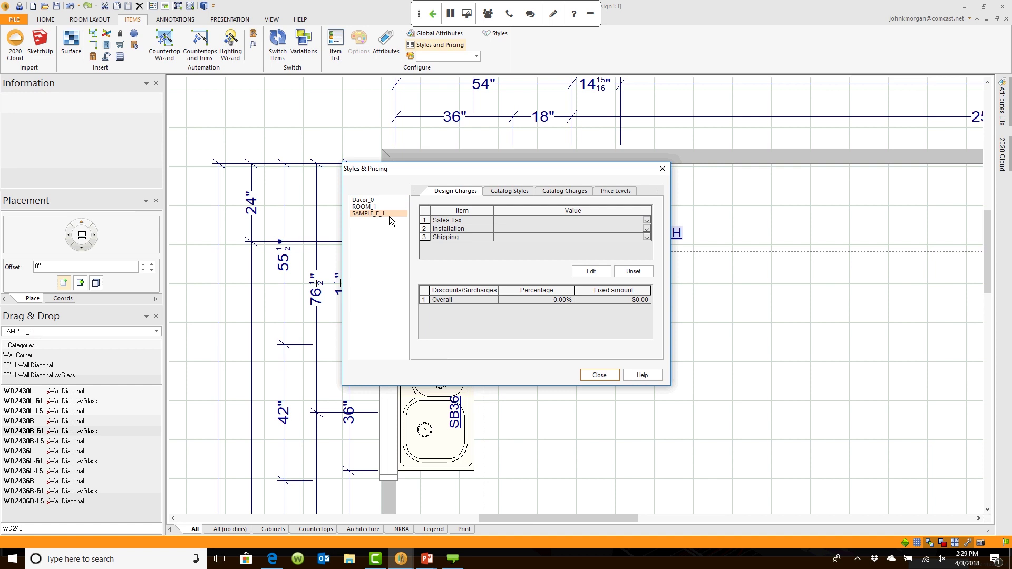
click(504, 191)
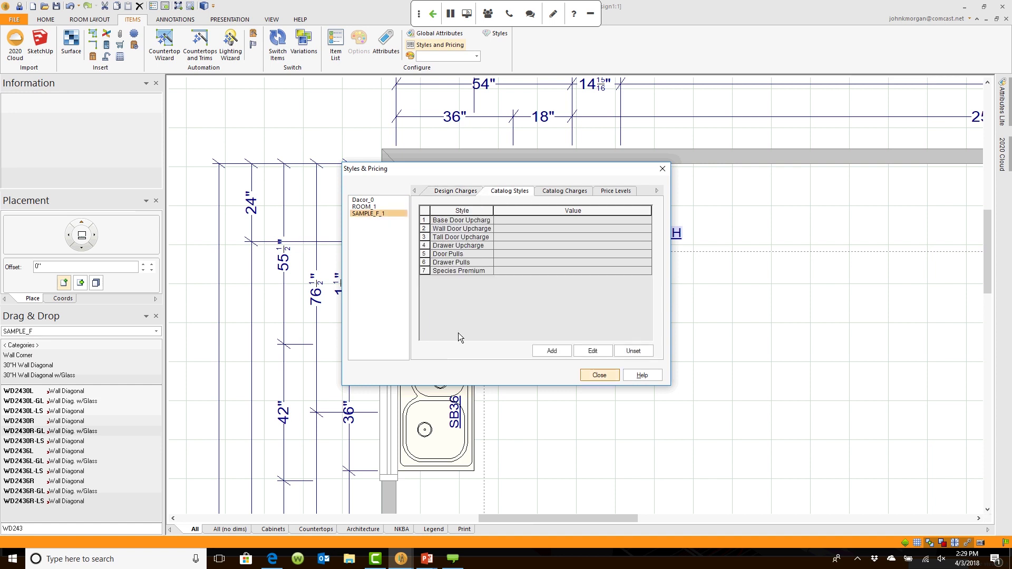
double_click(454, 224)
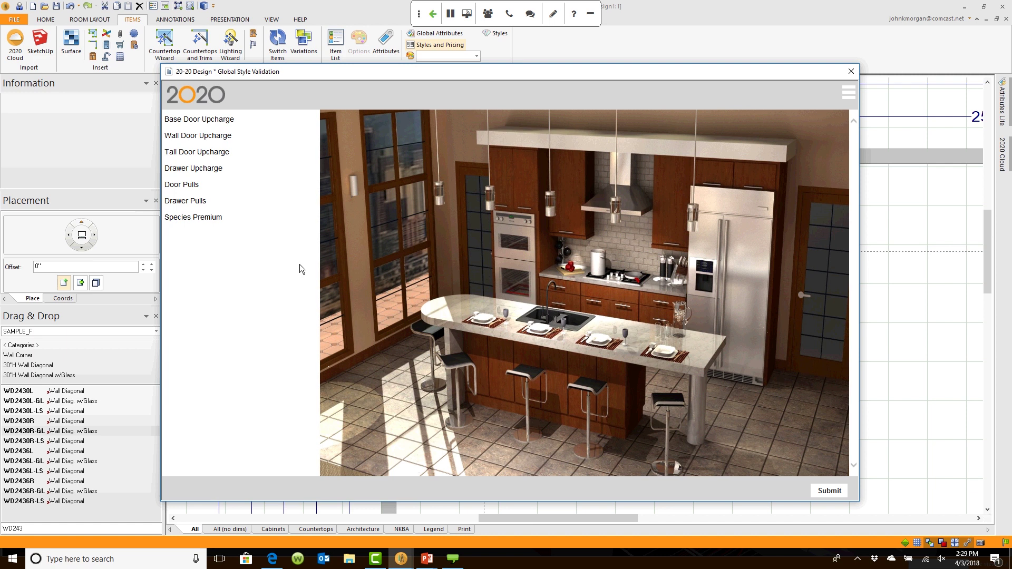
- Choose the Geneva style for the base, wall and tall doors, and Slab Drawer for the drawer fronts
click(215, 122)
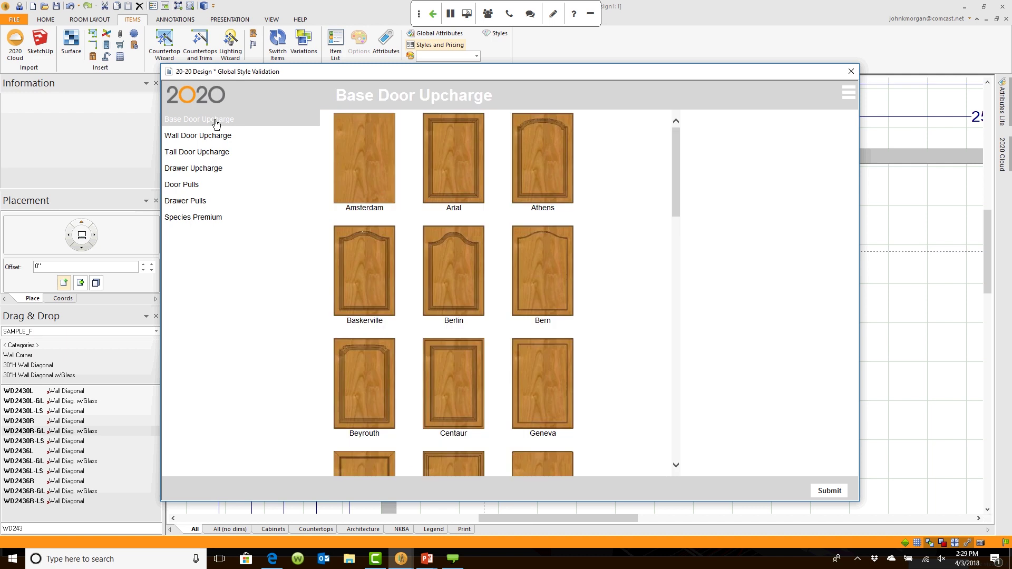
click(473, 231)
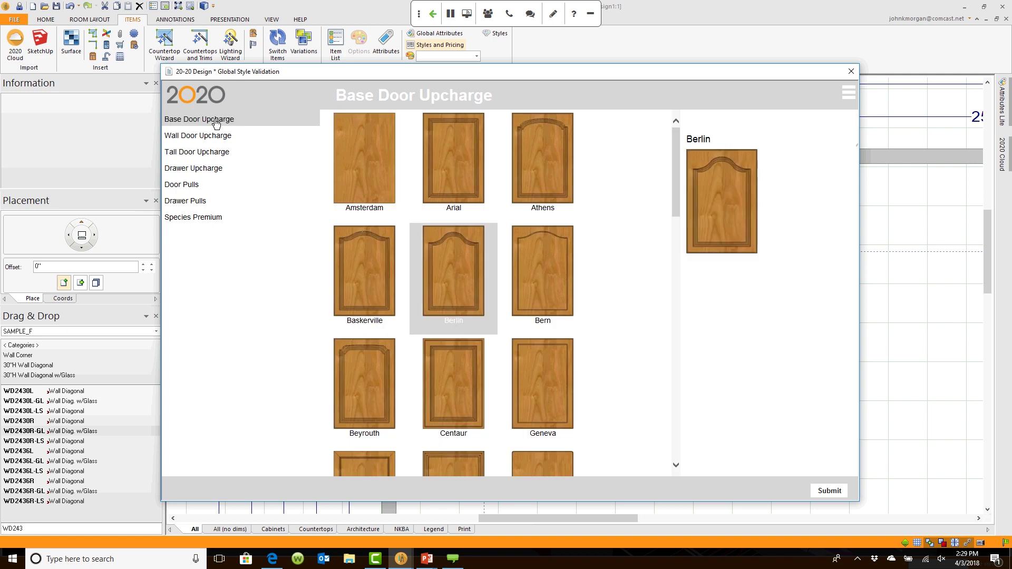
scroll(474, 229, down, 4)
scroll(474, 230, down, 6)
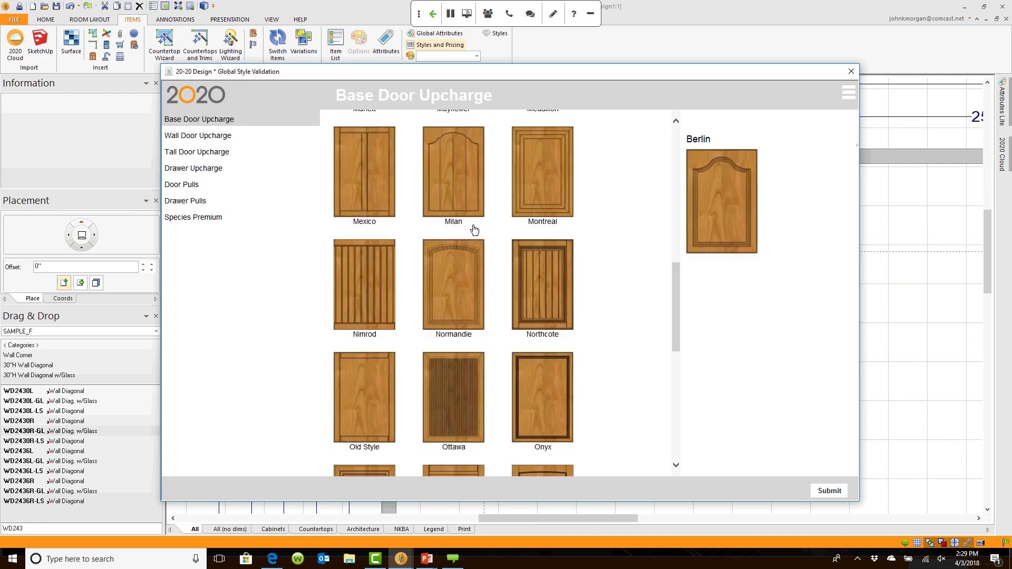
scroll(474, 230, down, 4)
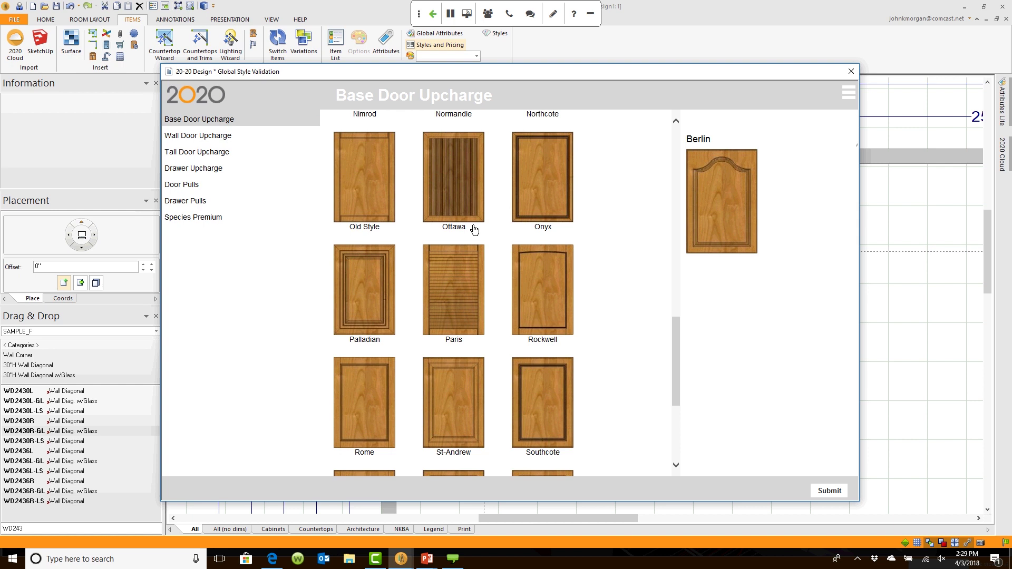
click(473, 229)
scroll(474, 230, up, 8)
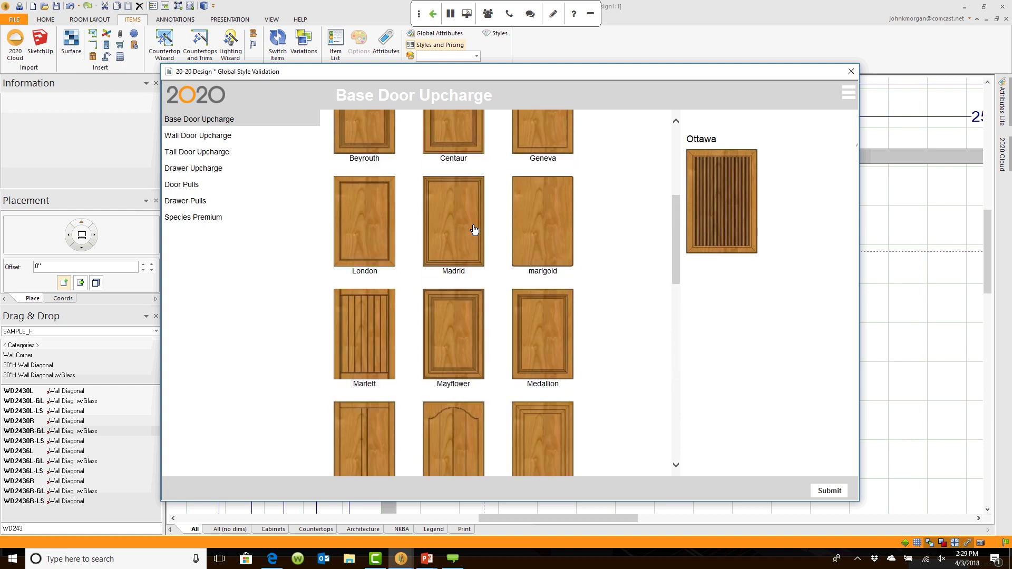
scroll(473, 230, up, 5)
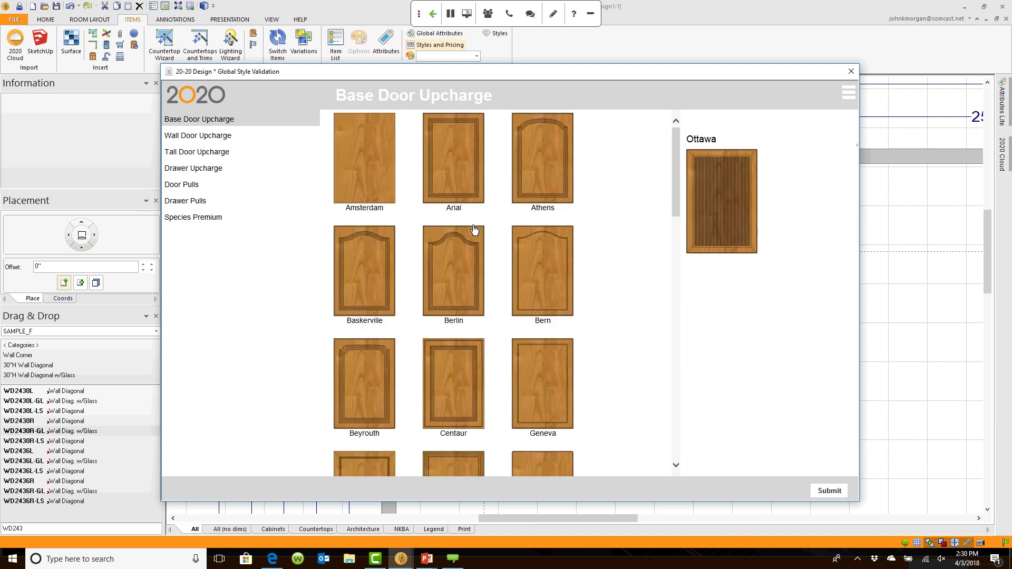
click(505, 287)
click(519, 379)
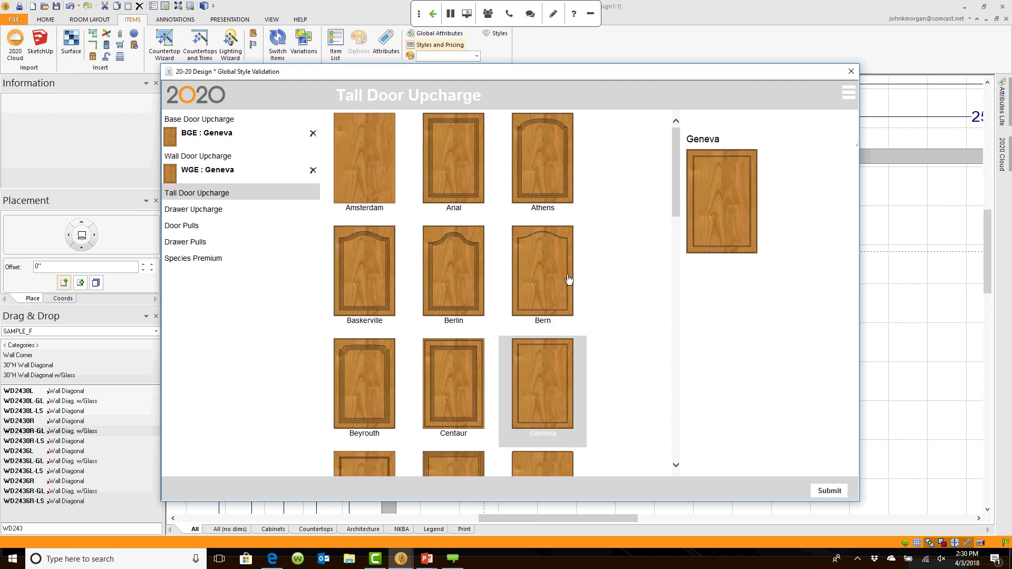
click(548, 372)
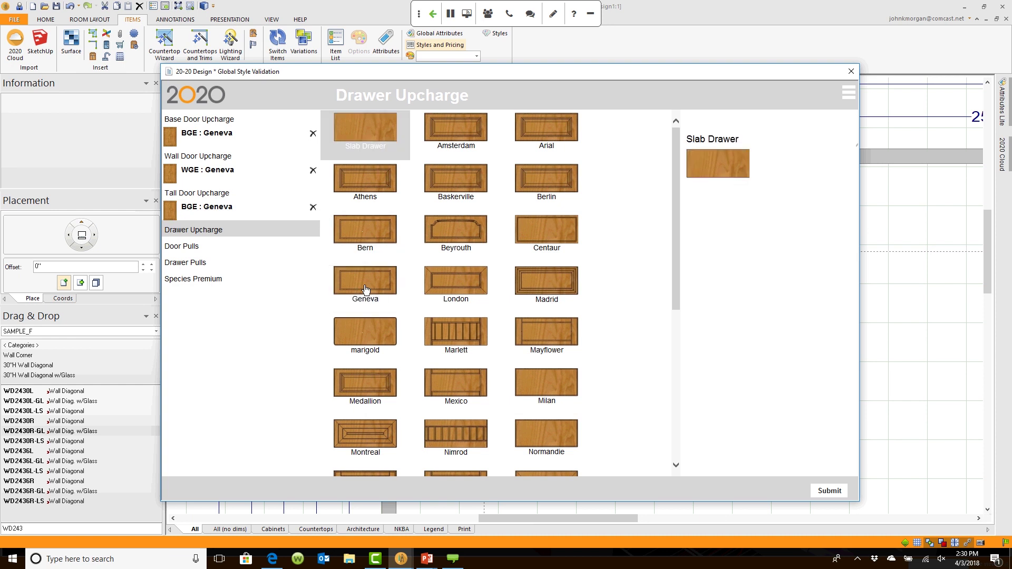
click(381, 138)
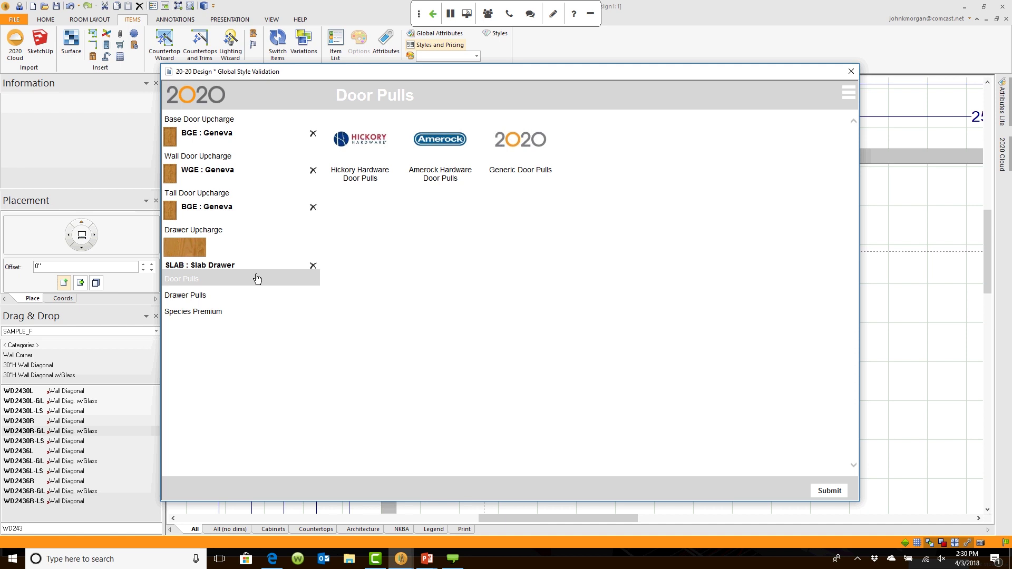
- Set the door pulls to the Hickory Hardware Transitional Pull, 3.78" C/C Satin Nickel
click(362, 190)
click(496, 234)
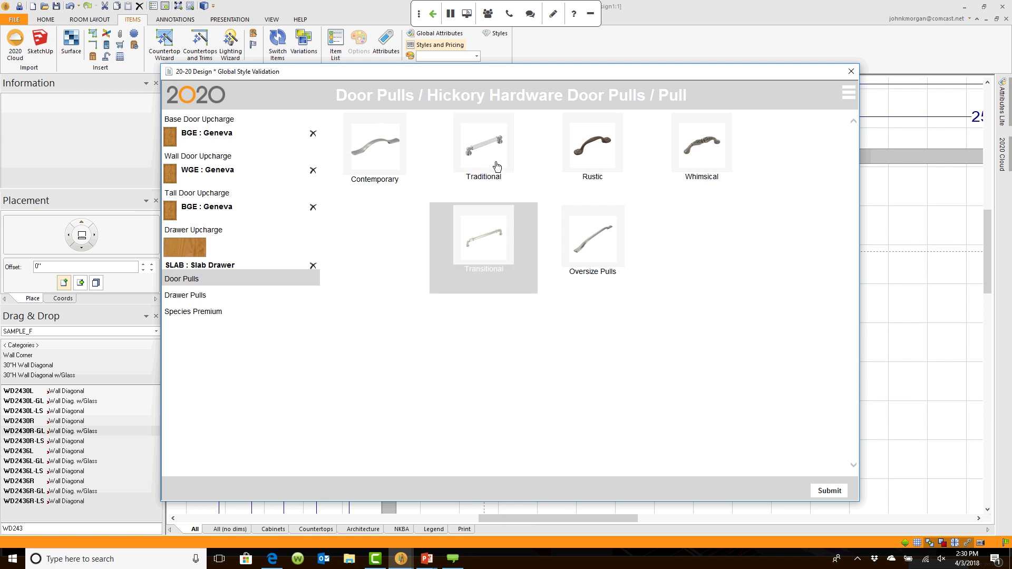
click(485, 239)
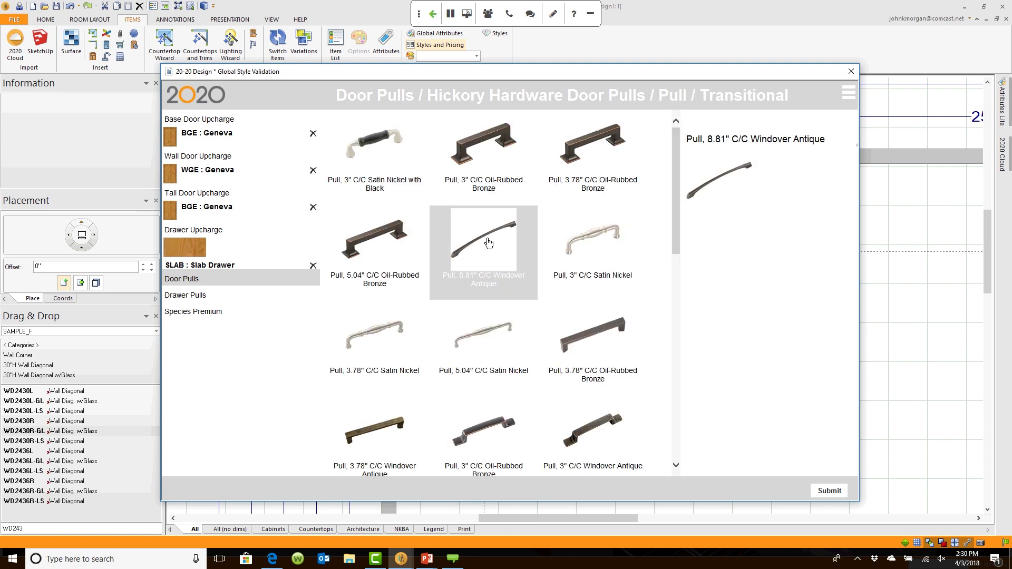
scroll(429, 344, down, 4)
scroll(437, 338, down, 6)
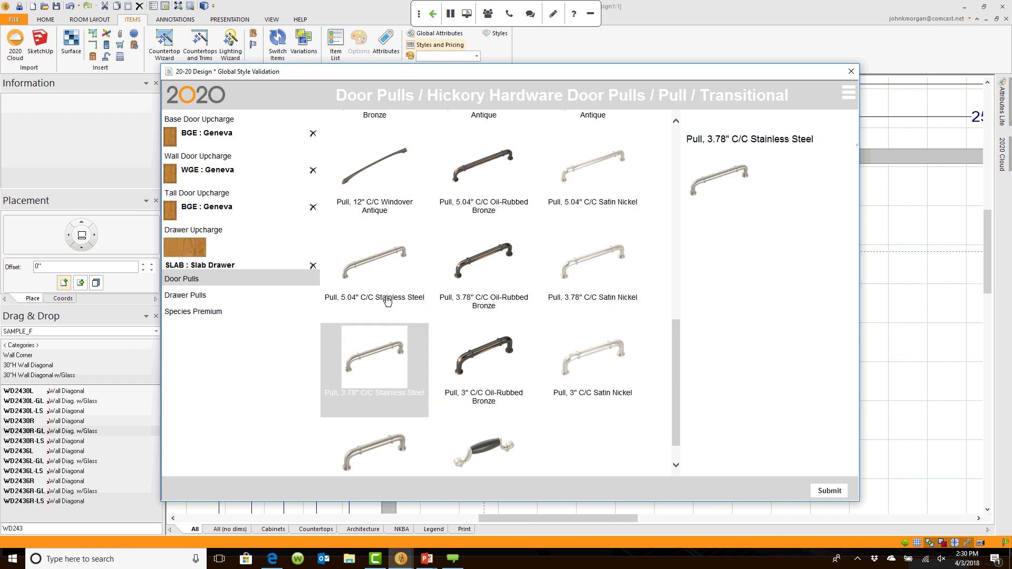
scroll(412, 355, down, 5)
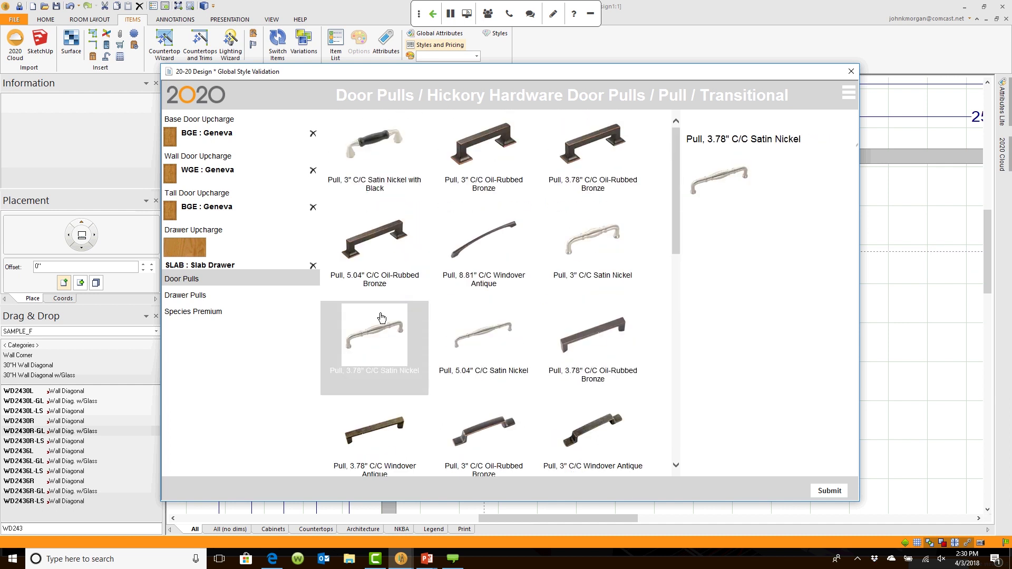
click(412, 354)
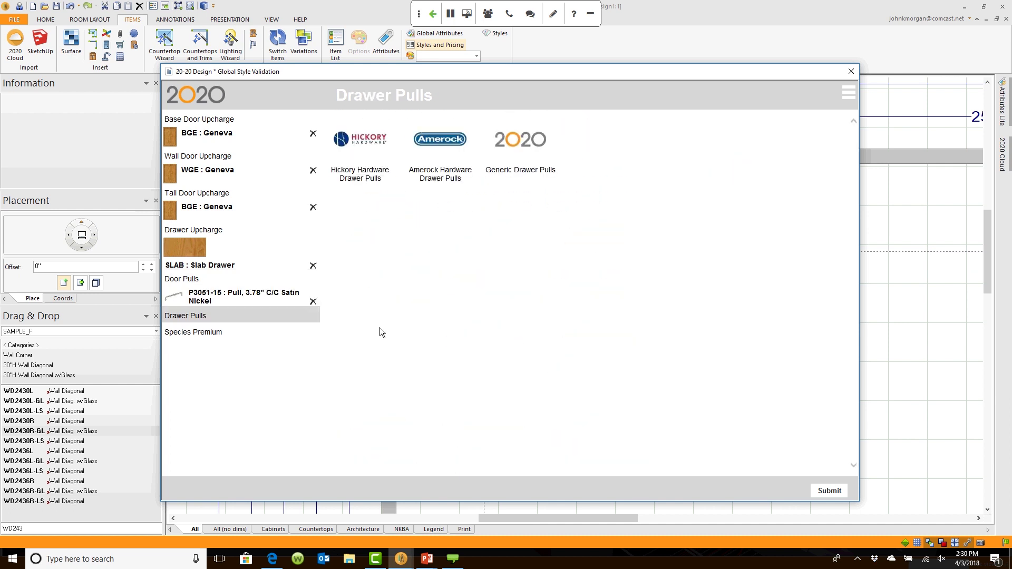
- Set the species premium to White Thermofoil, submit the catalog styles and close Styles and Pricing
click(204, 333)
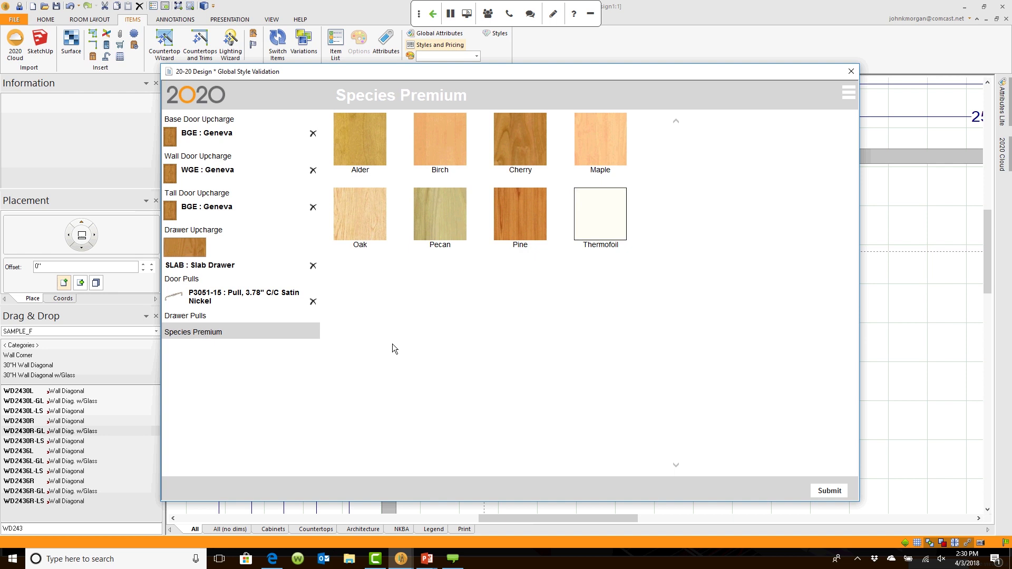
click(364, 158)
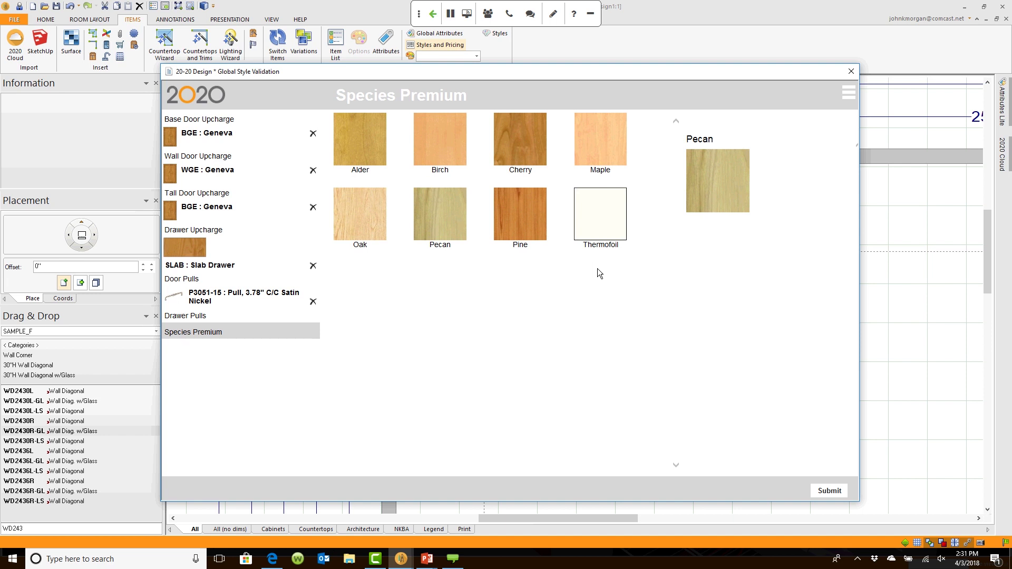
click(599, 209)
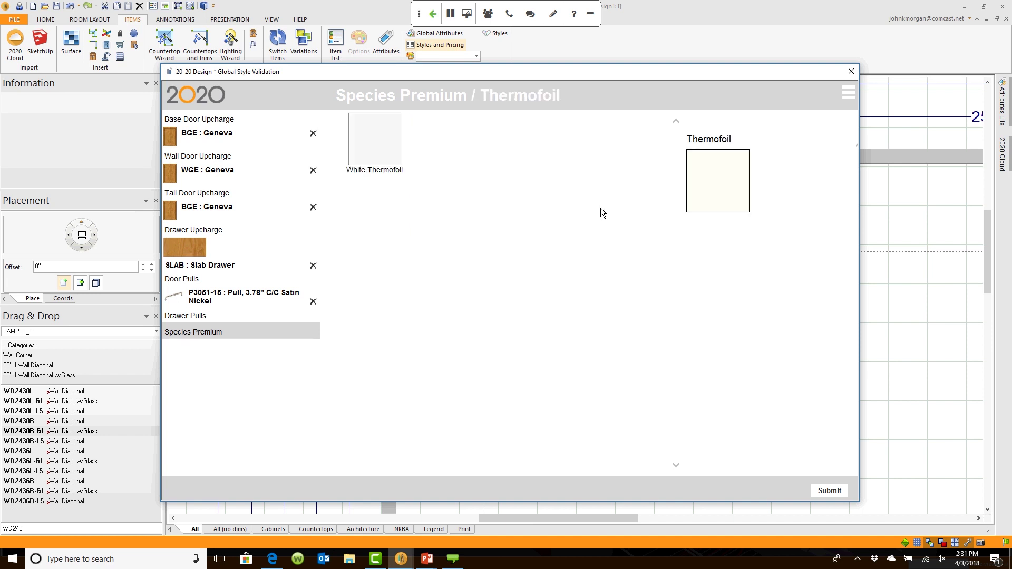
click(367, 134)
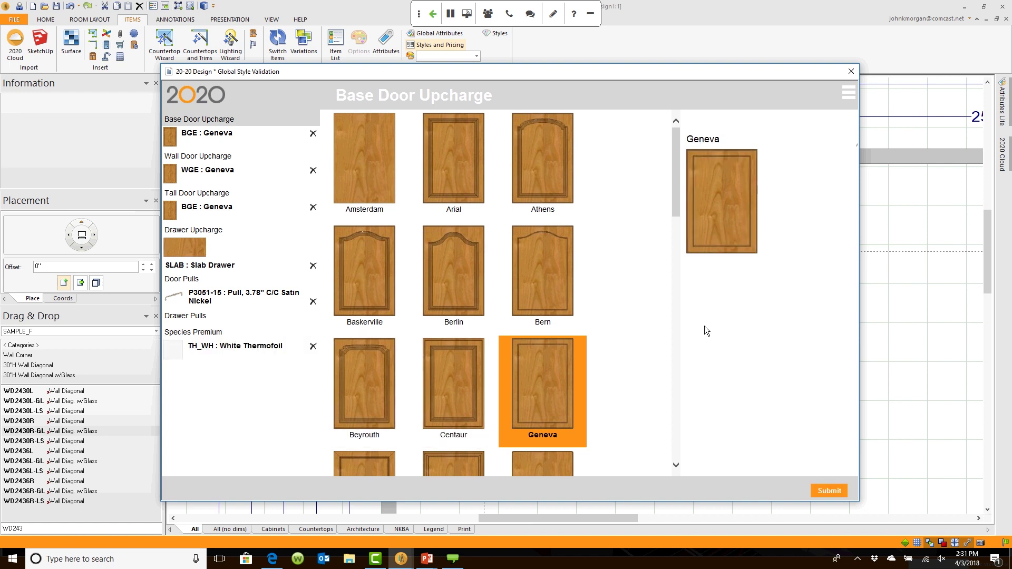
click(828, 493)
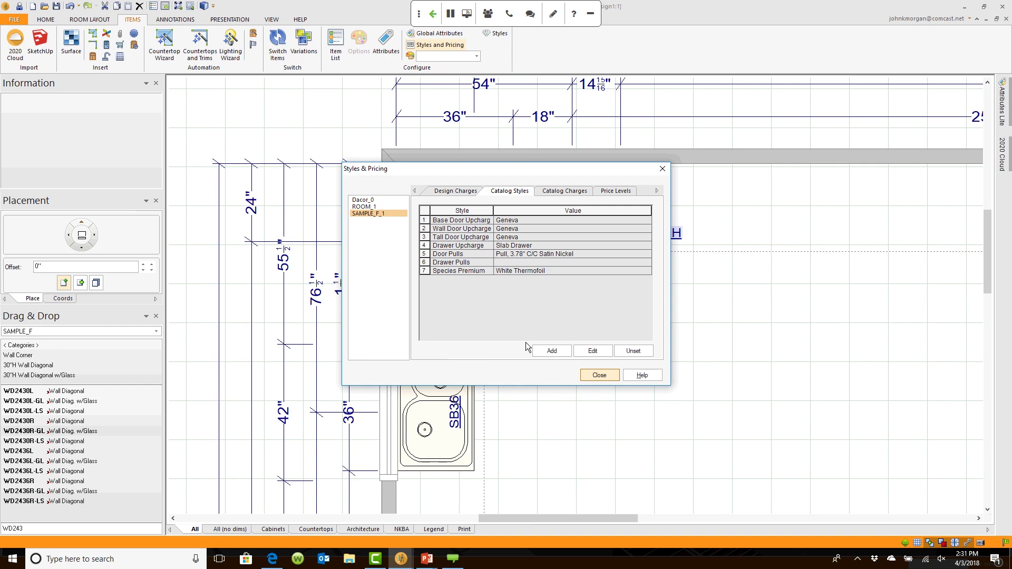
click(585, 378)
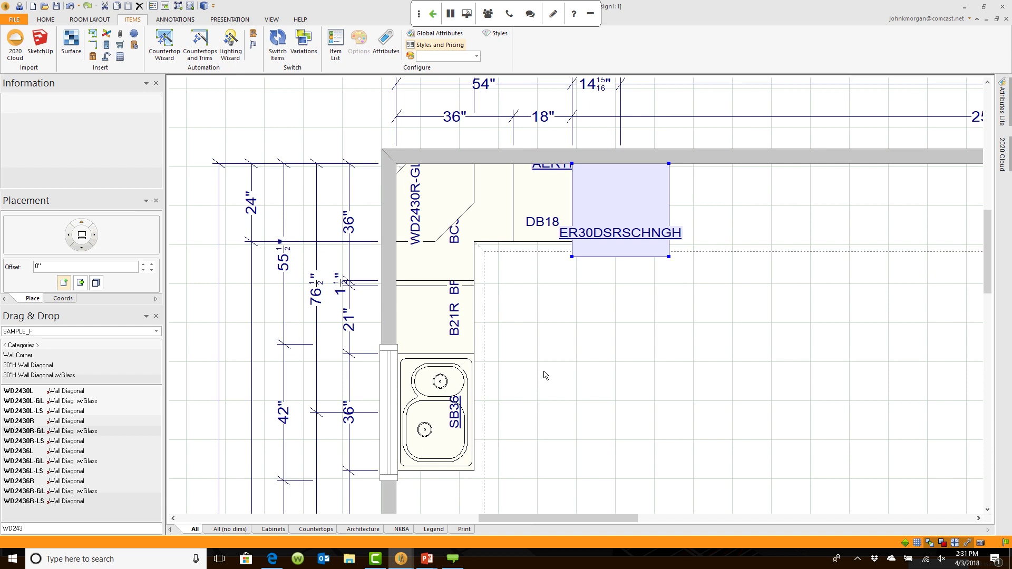
- Examine the restyled base cabinets, door pulls, drawer pulls and range in the 3D rendering, and return to the floor plan
mouse_move(401, 559)
click(489, 502)
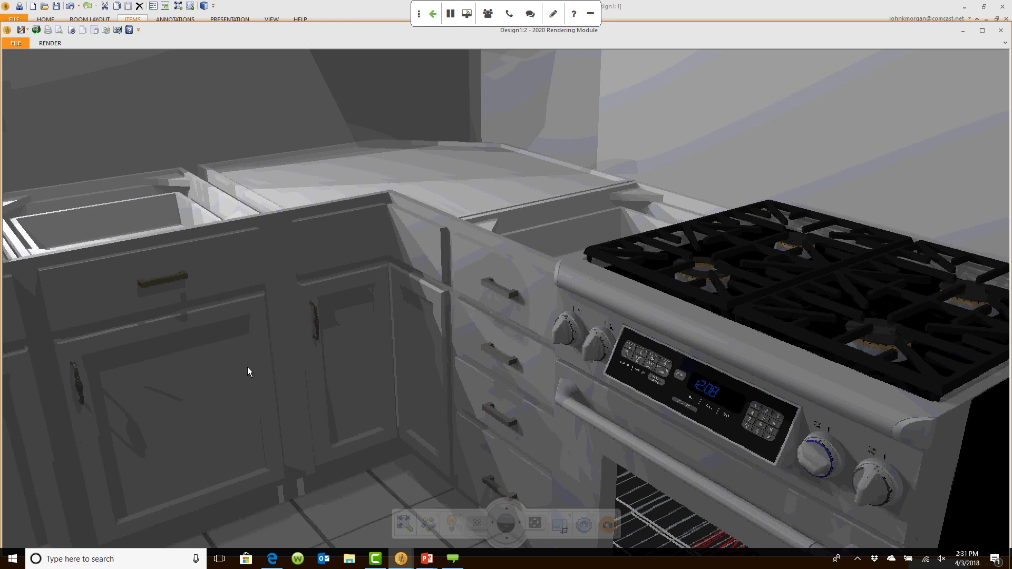
scroll(333, 348, up, 5)
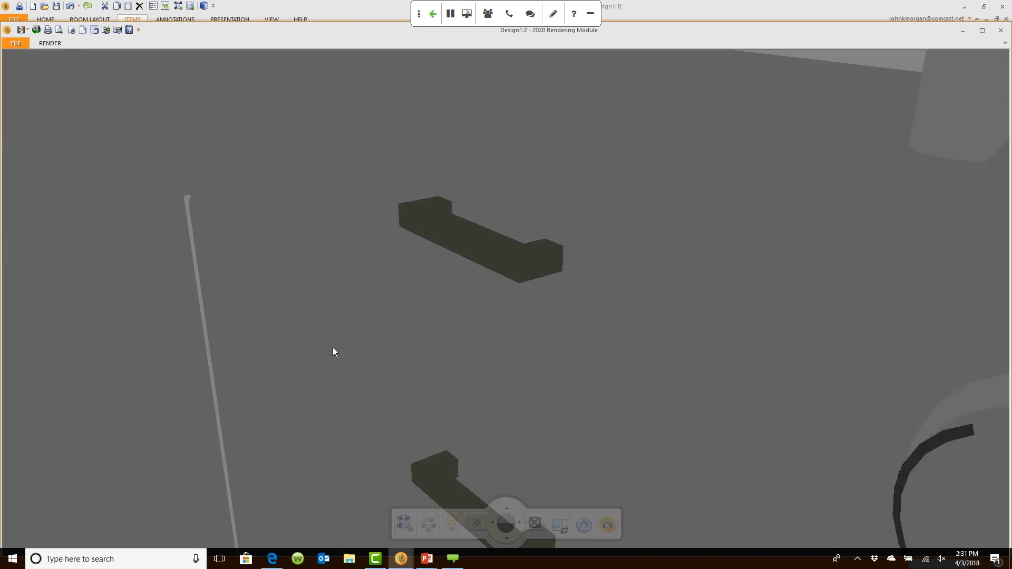
scroll(460, 285, down, 3)
scroll(439, 292, up, 5)
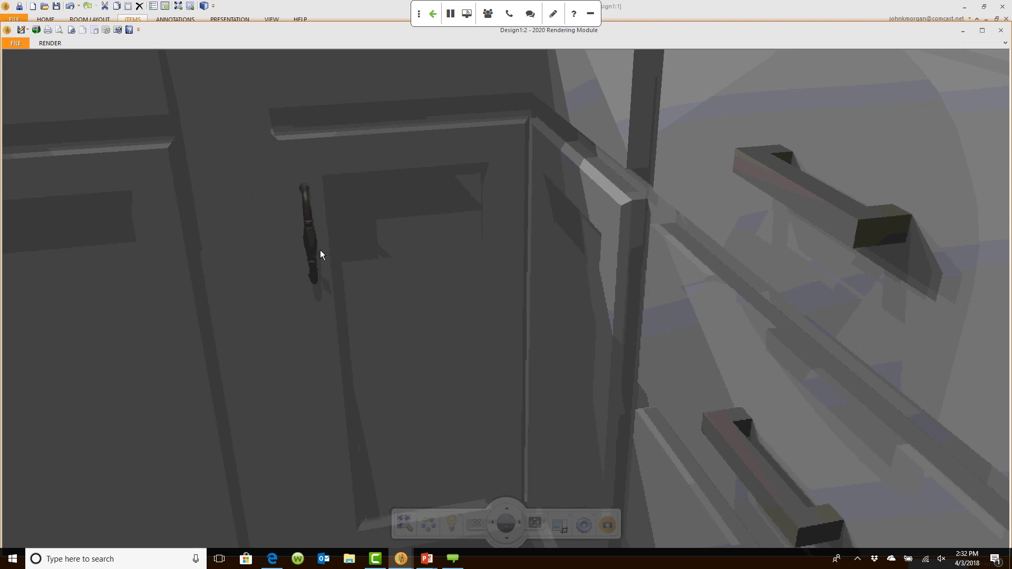
scroll(320, 250, down, 5)
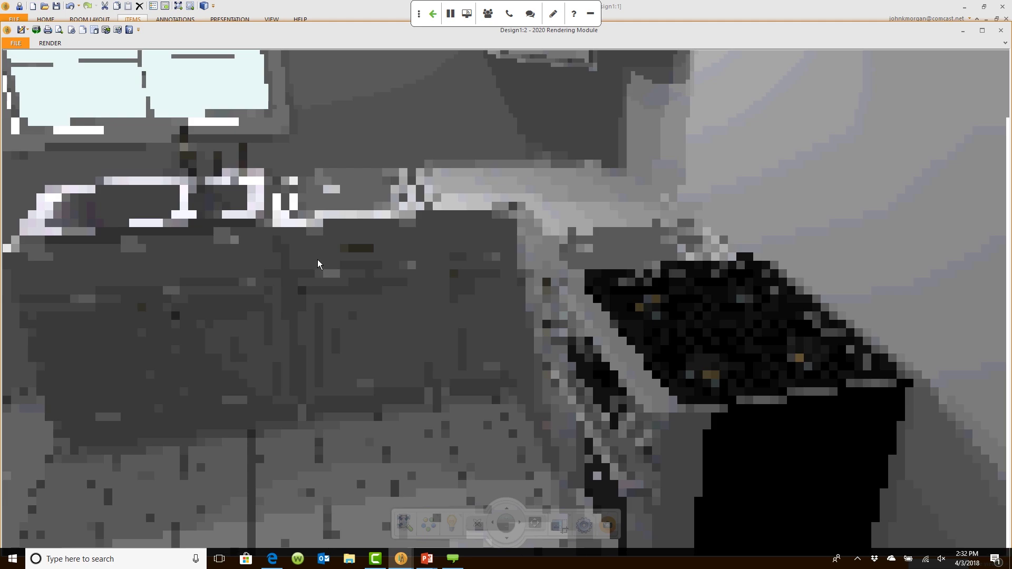
middle_drag(317, 259, 364, 251)
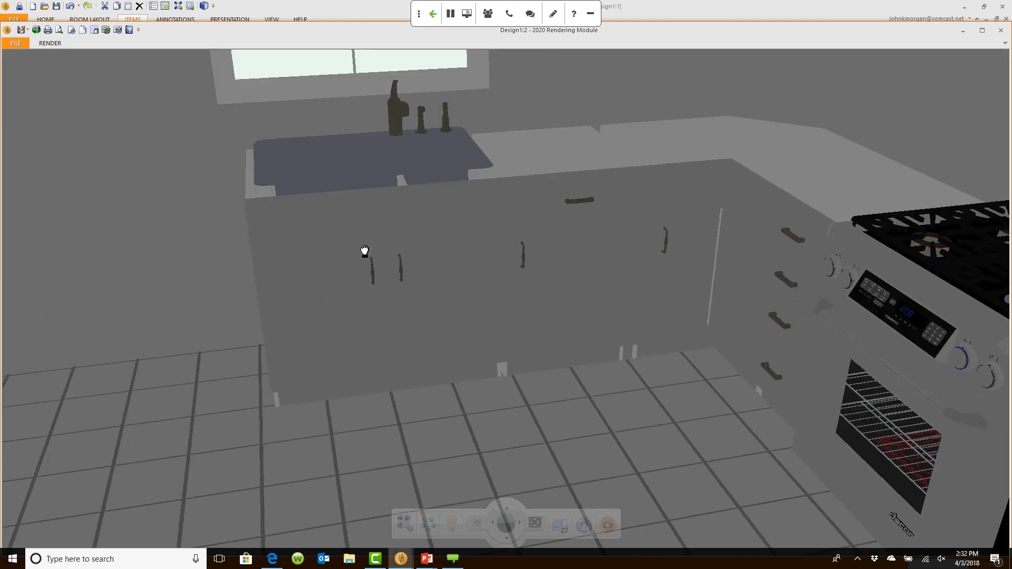
drag(365, 250, 396, 227)
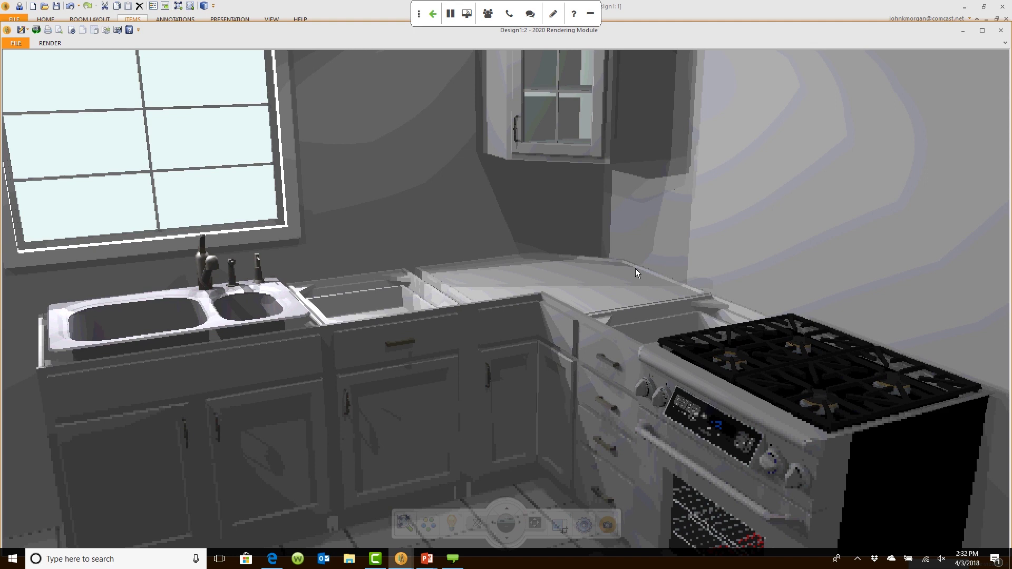
click(719, 11)
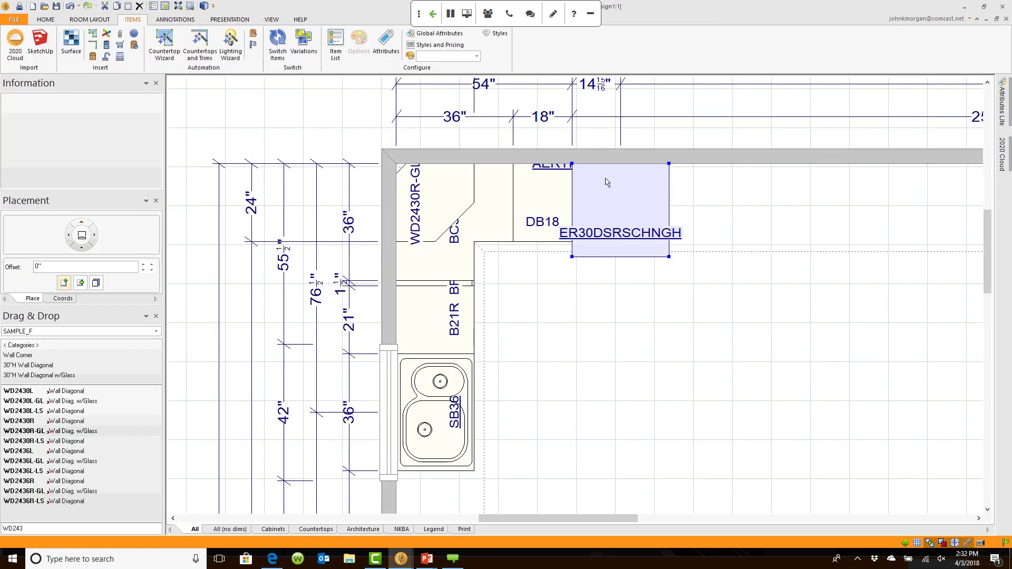
- Generate the Quote report for the design with its default options and open it for viewing
click(598, 222)
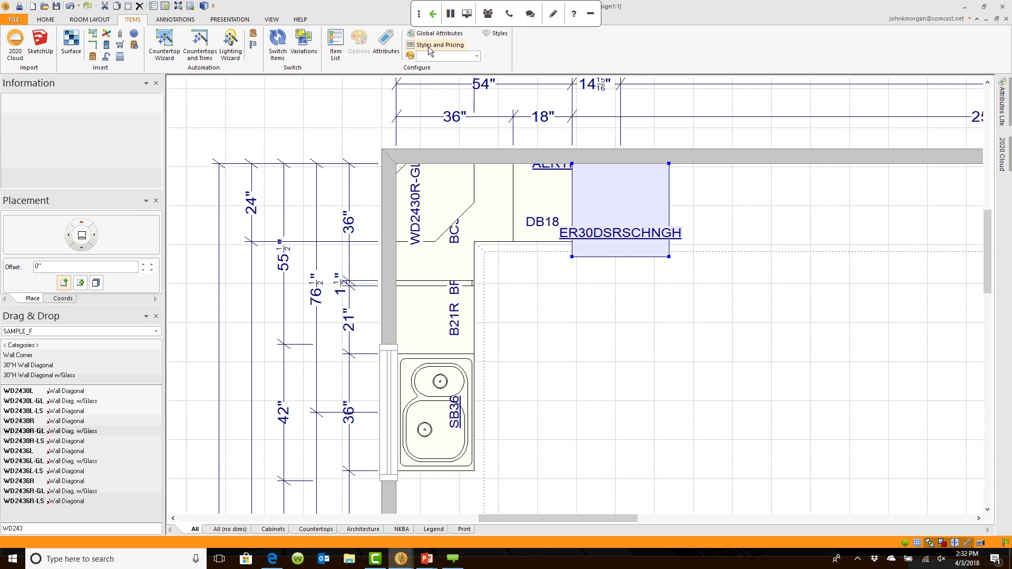
click(272, 19)
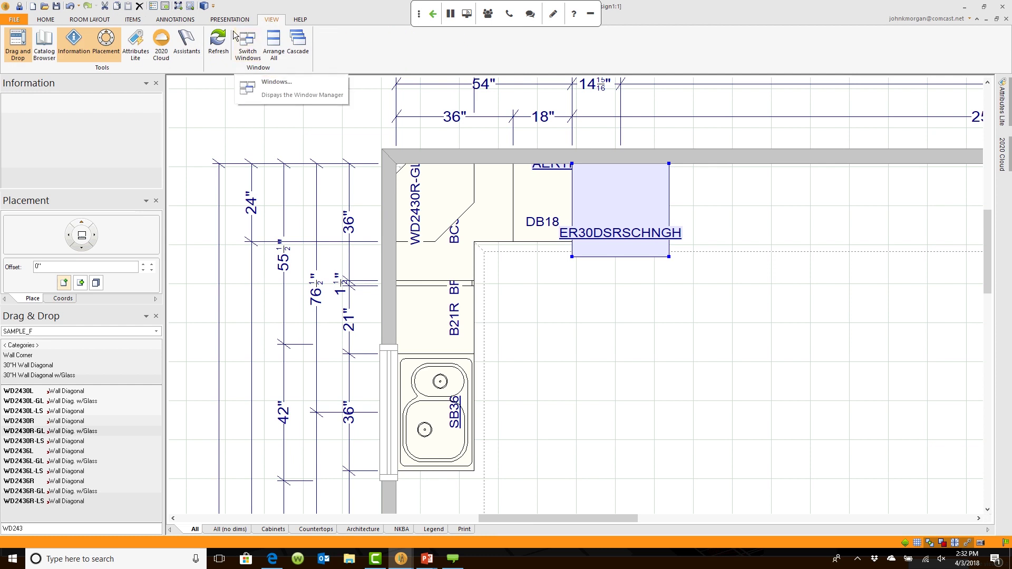
click(229, 20)
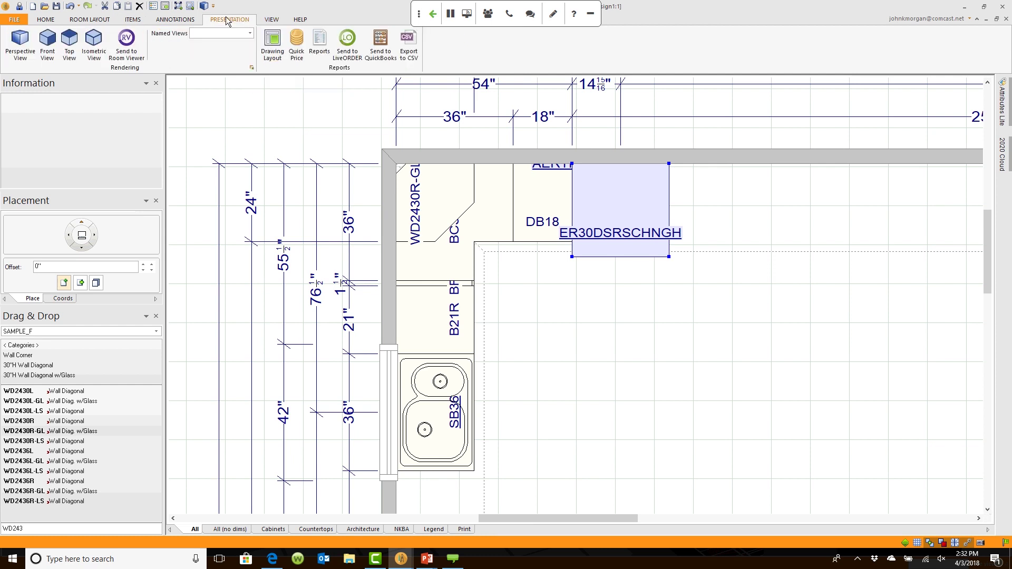
click(318, 41)
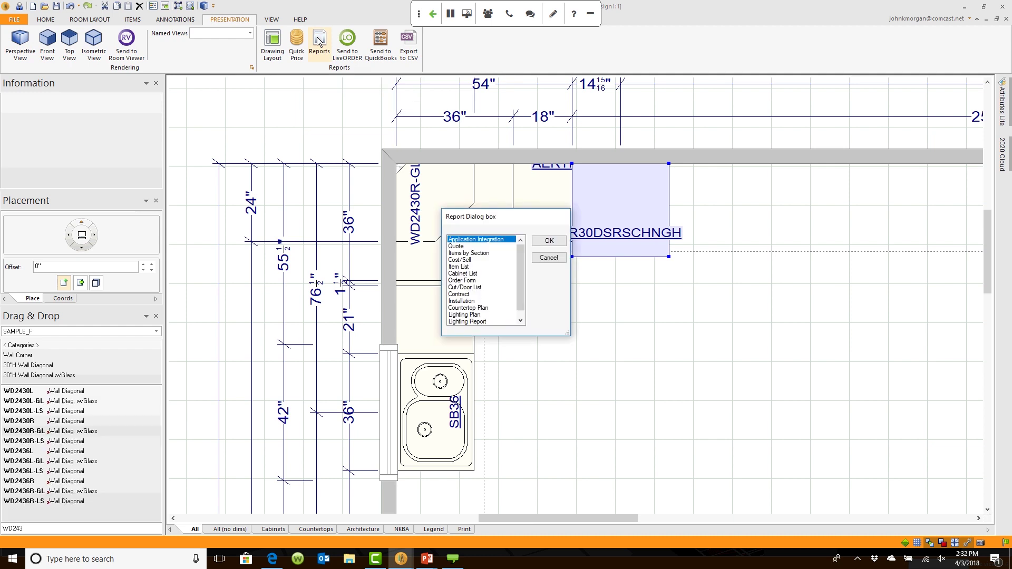
click(462, 248)
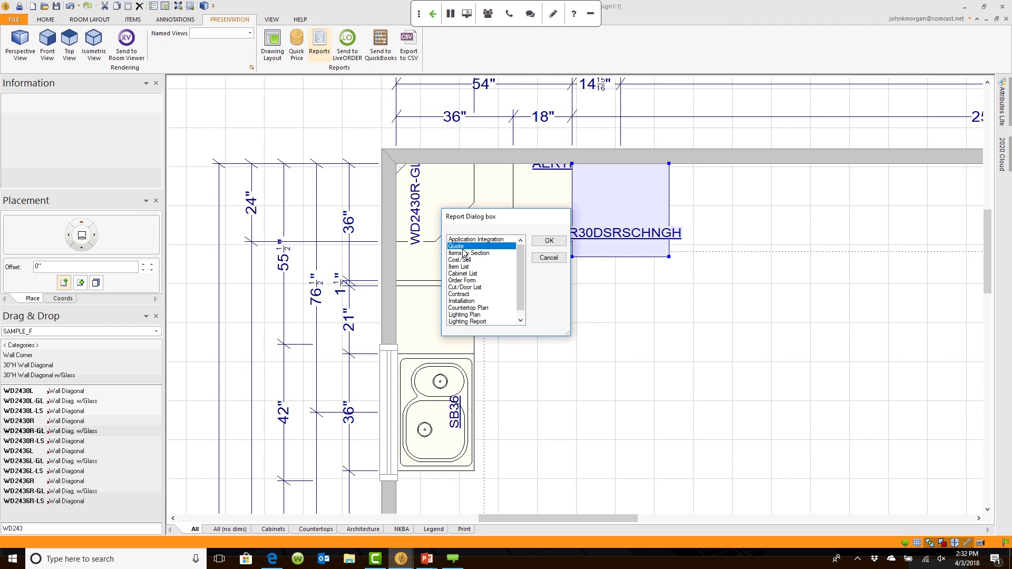
scroll(520, 289, down, 1)
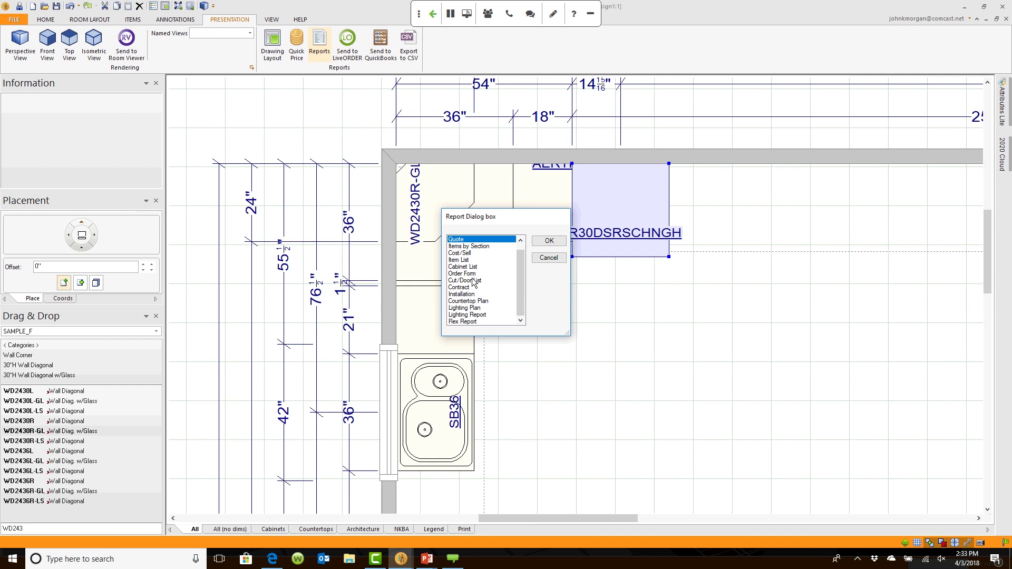
click(550, 243)
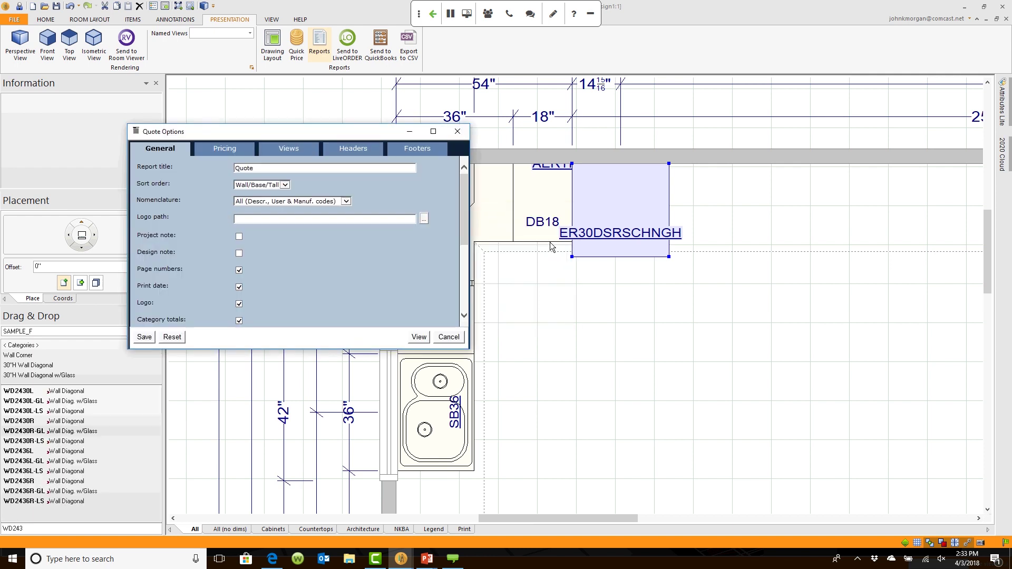
click(419, 337)
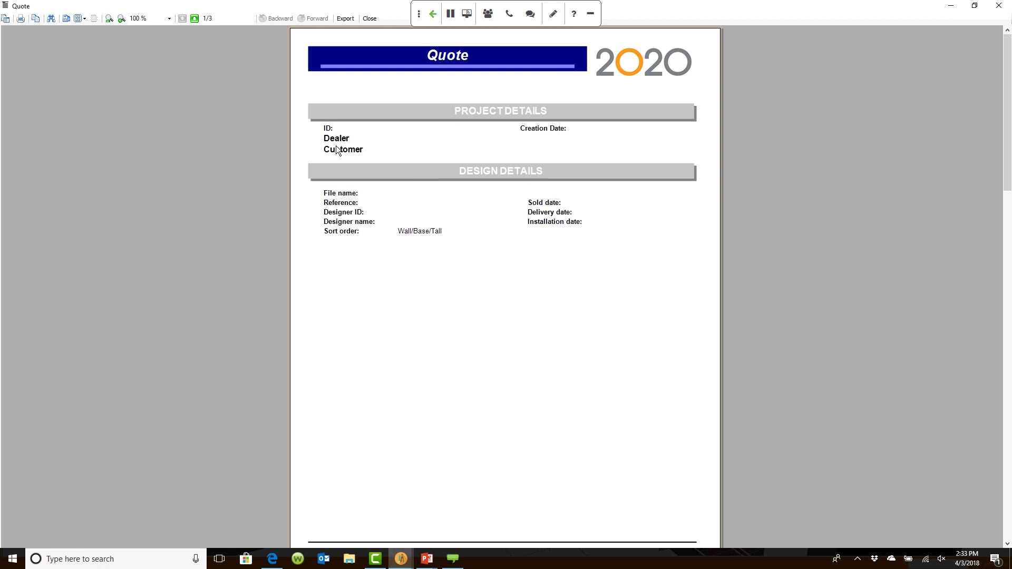
- Review the quote's SAMPLE_F_1 catalog page and the available export formats, cancel the export and return to 2020 Design
click(195, 18)
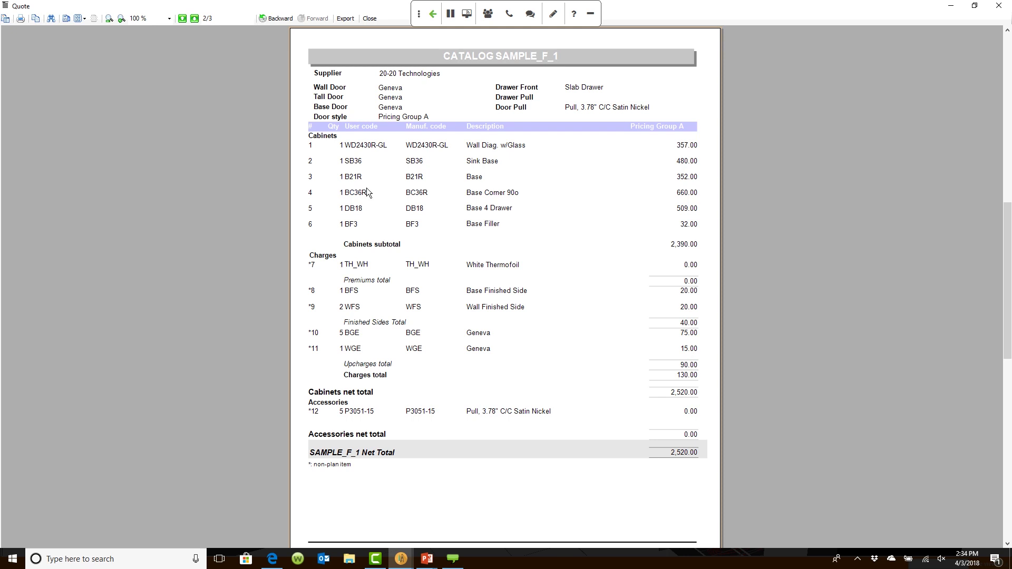
click(345, 18)
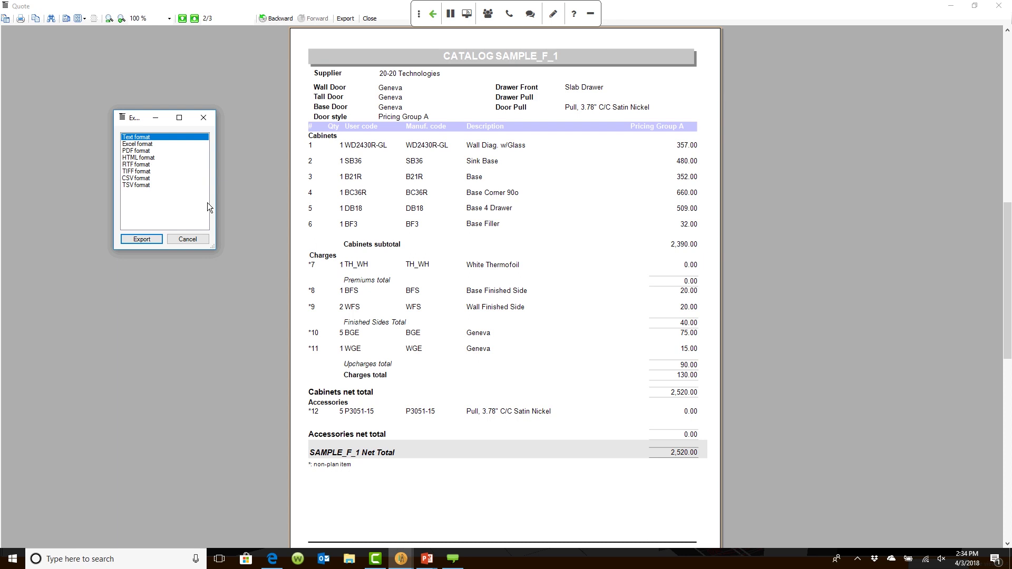
click(197, 240)
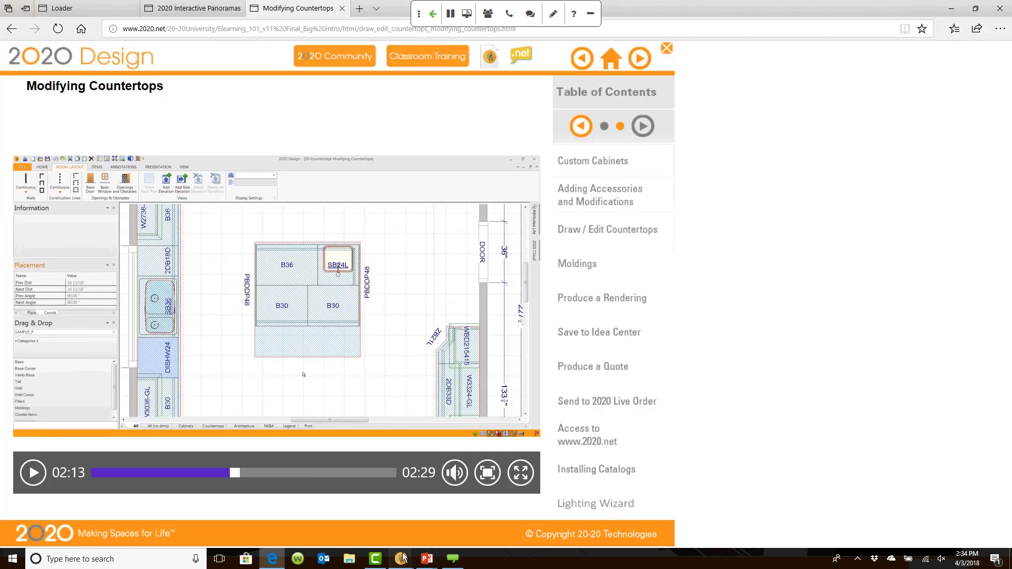
mouse_move(401, 558)
click(311, 516)
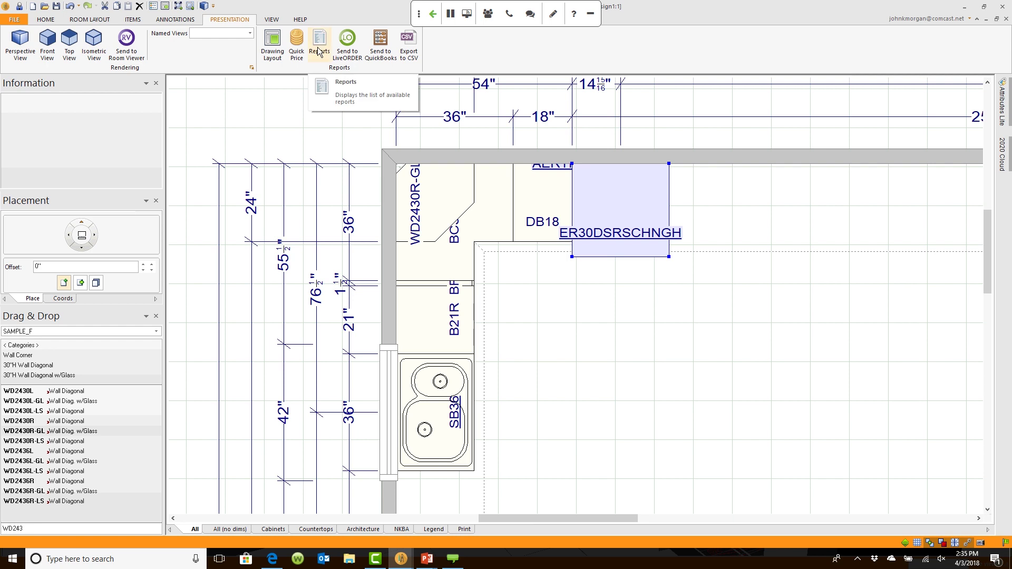
click(135, 20)
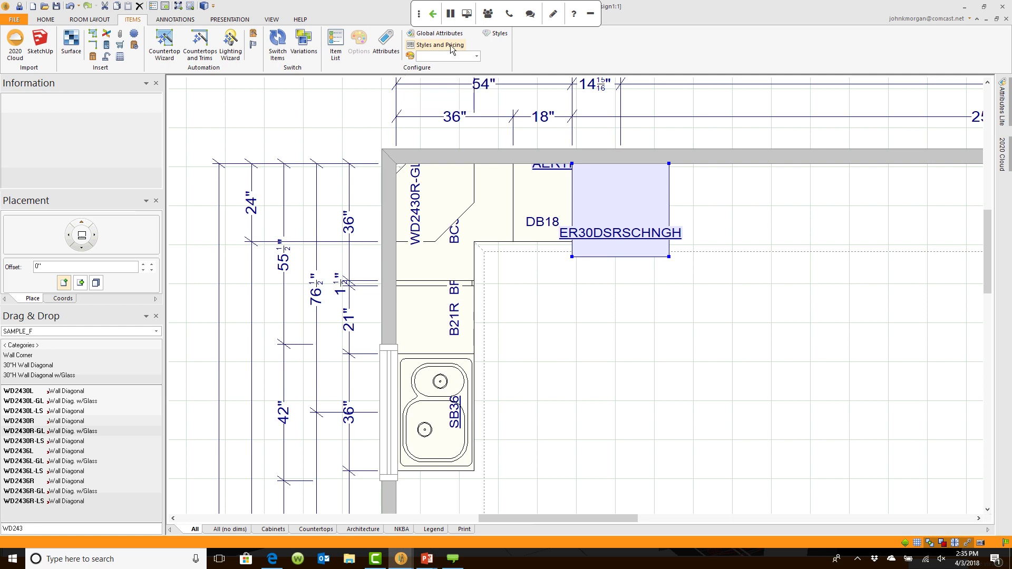
click(237, 20)
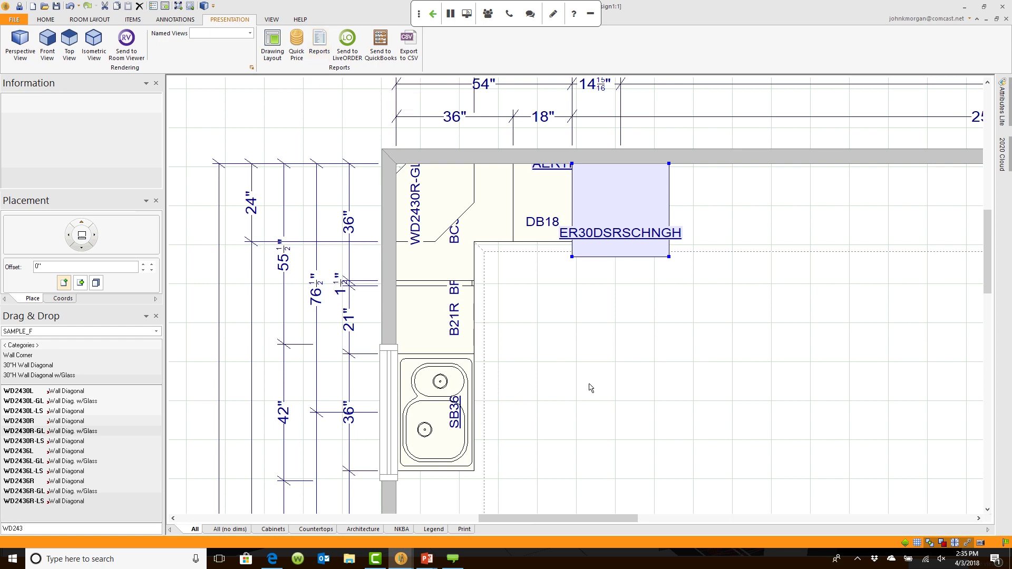
scroll(589, 387, down, 5)
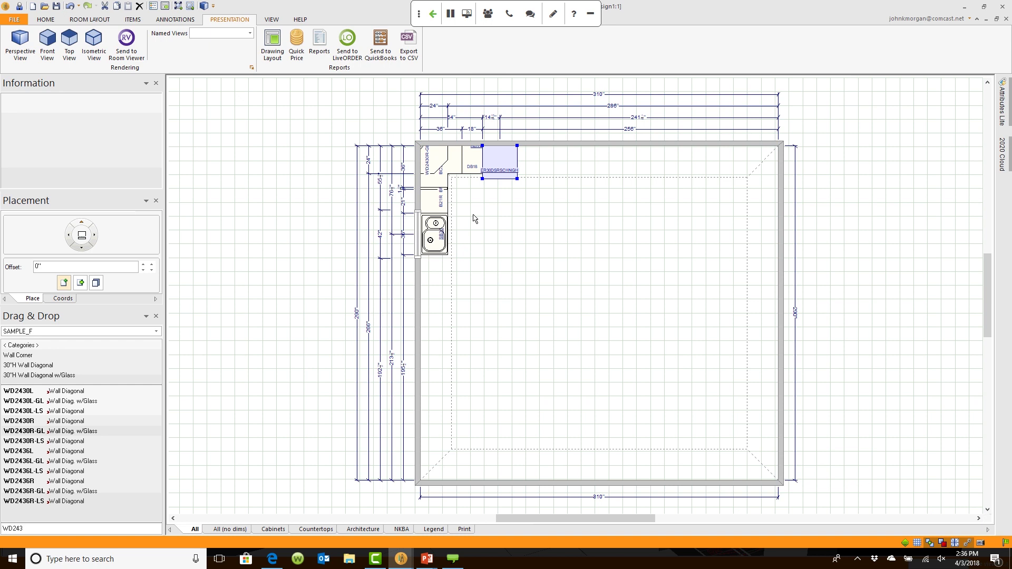
- Switch from the kitchen design to the open Tips Webinar Closet design window
click(272, 19)
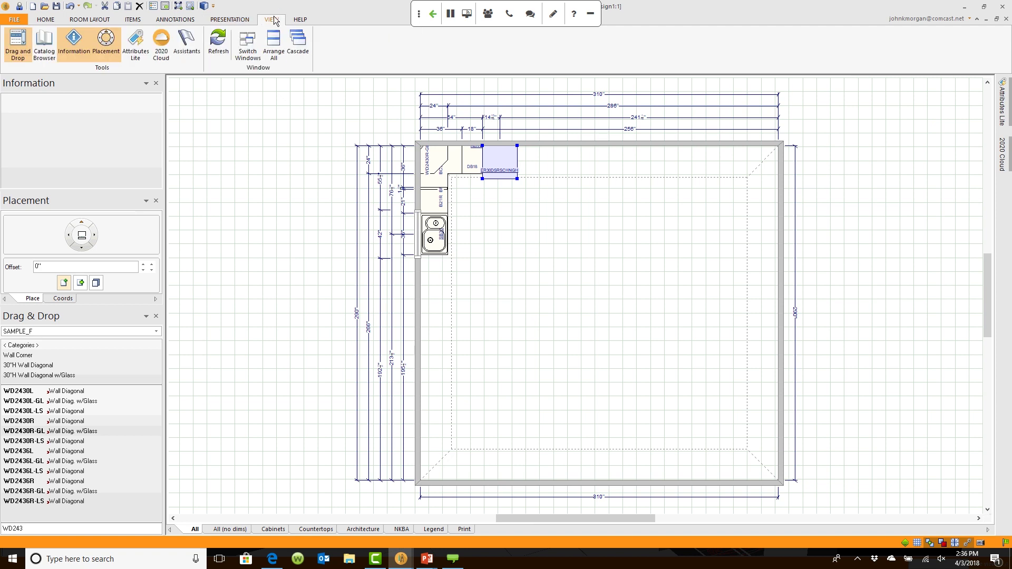
click(255, 52)
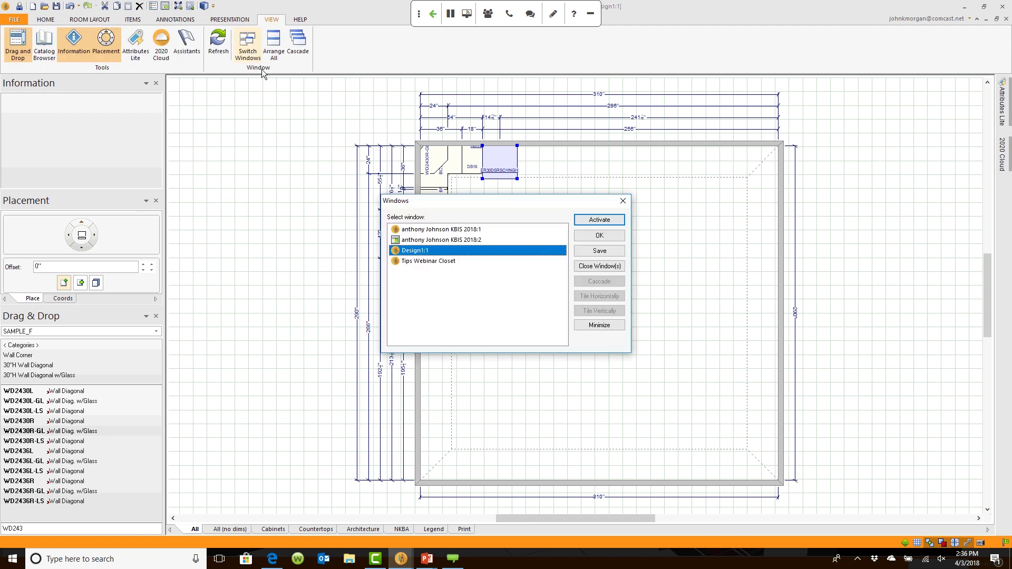
ctrl+click(416, 261)
click(416, 262)
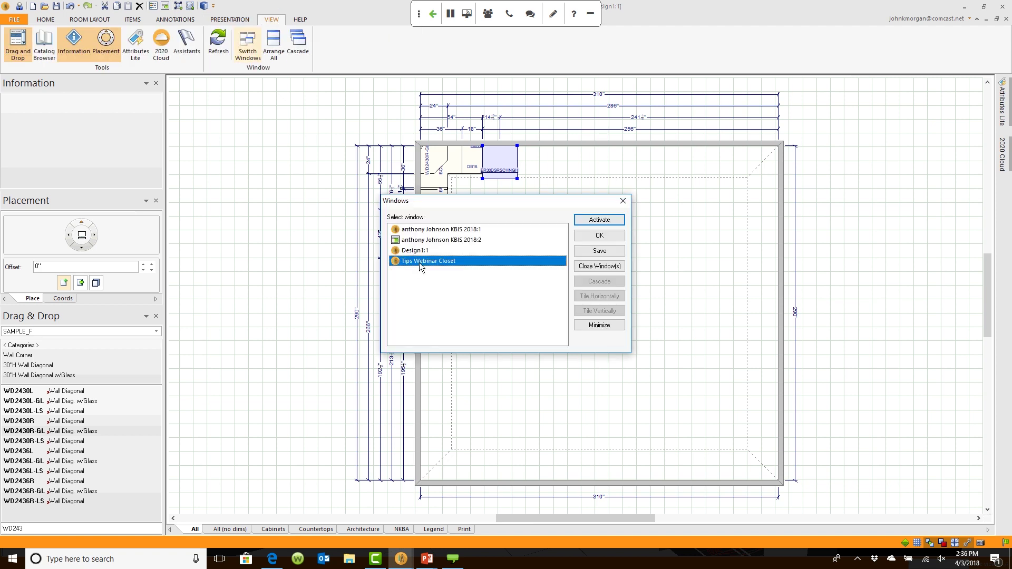
click(599, 220)
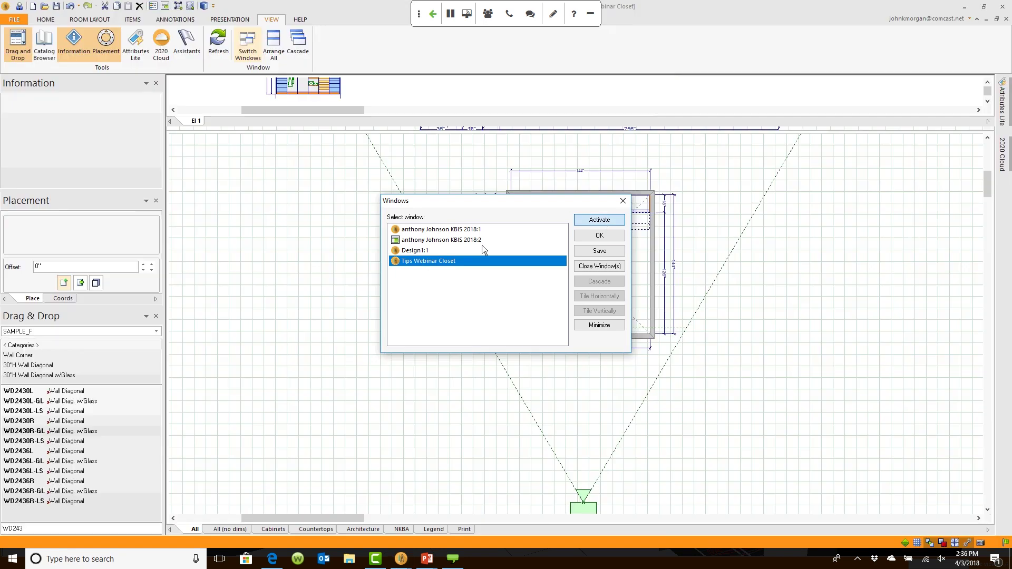
key(Escape)
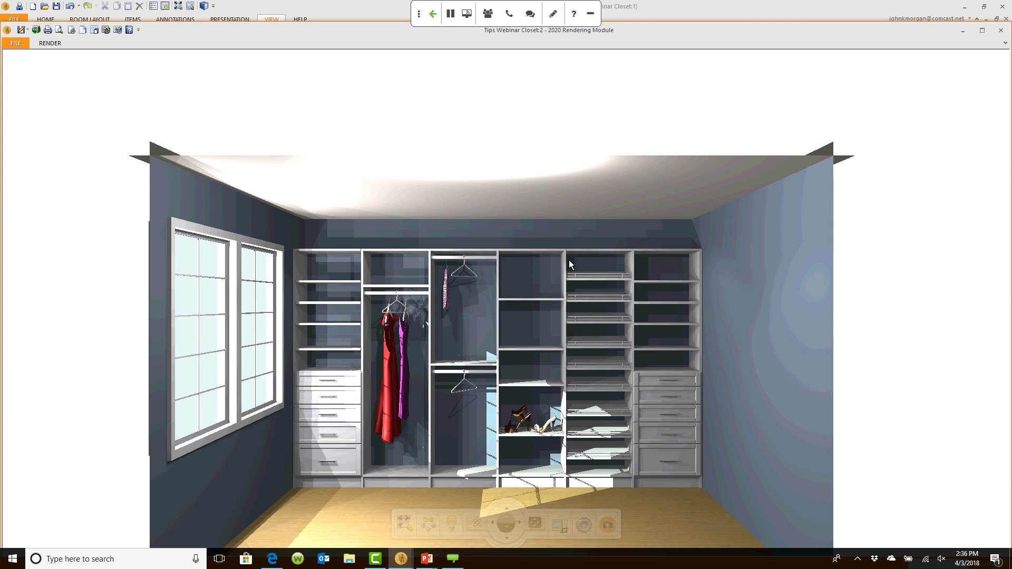
- Return from the rendering to the closet floor plan and delete all closet units along the upper wall
click(696, 9)
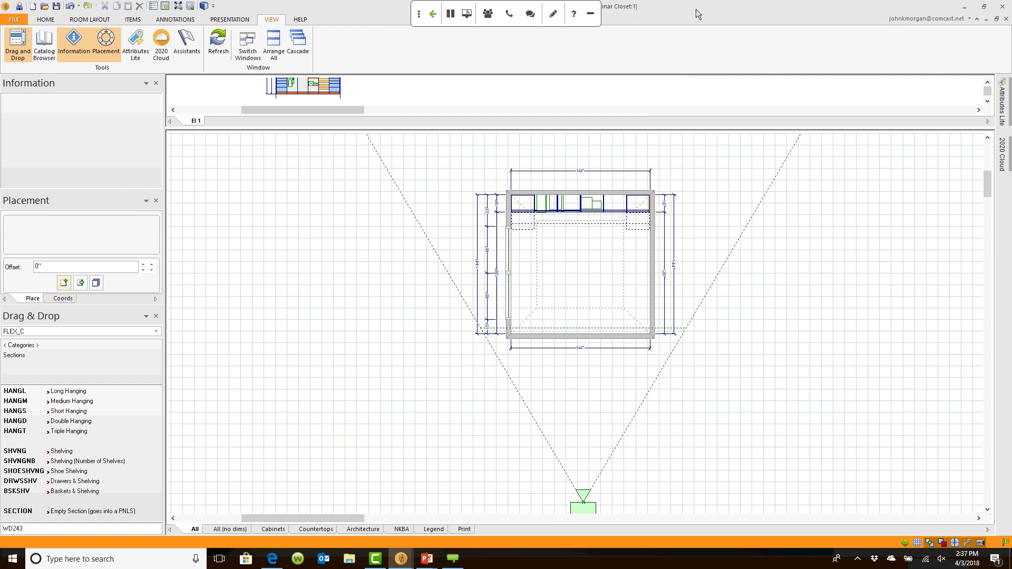
drag(469, 163, 694, 257)
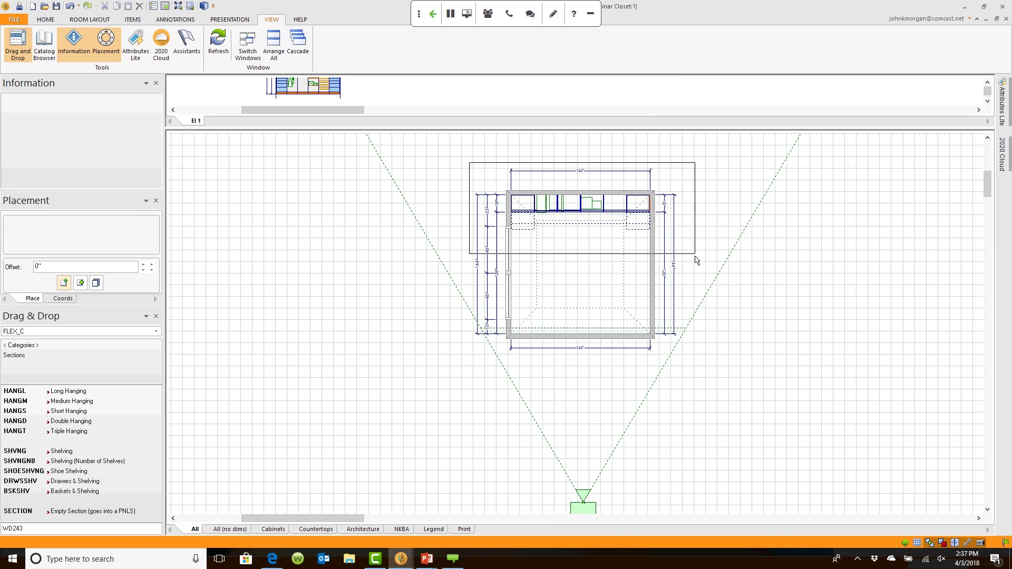
drag(696, 260, 695, 260)
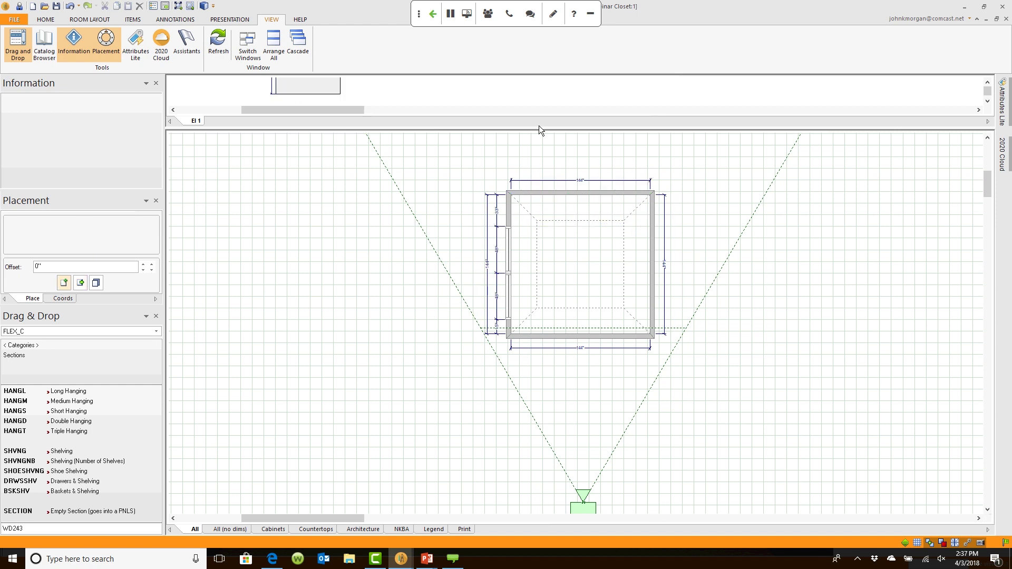
- Enlarge the elevation view and place a floor-mounted PNLS panel run with 6 sections across the full wall width
drag(538, 125, 552, 510)
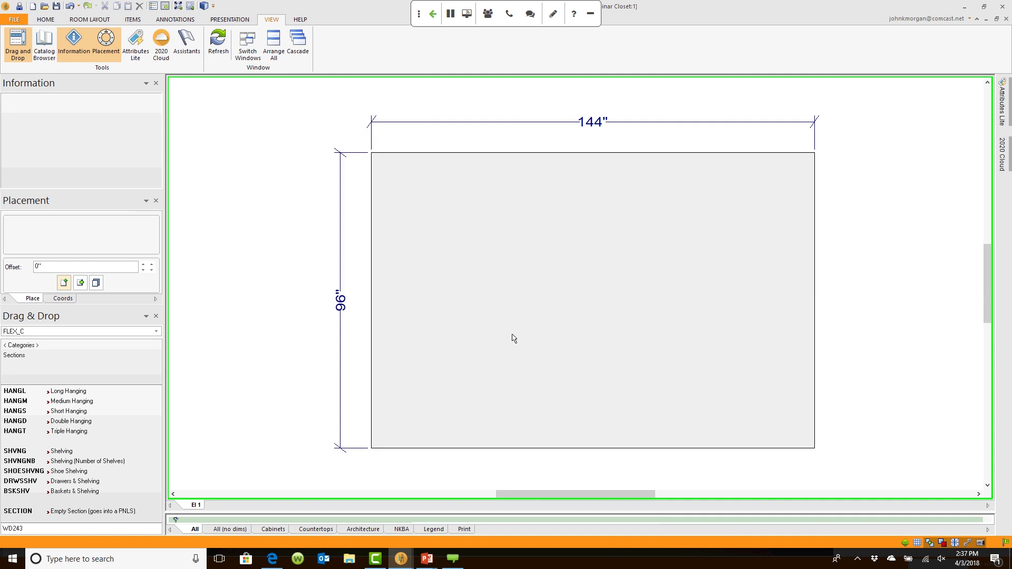
click(55, 360)
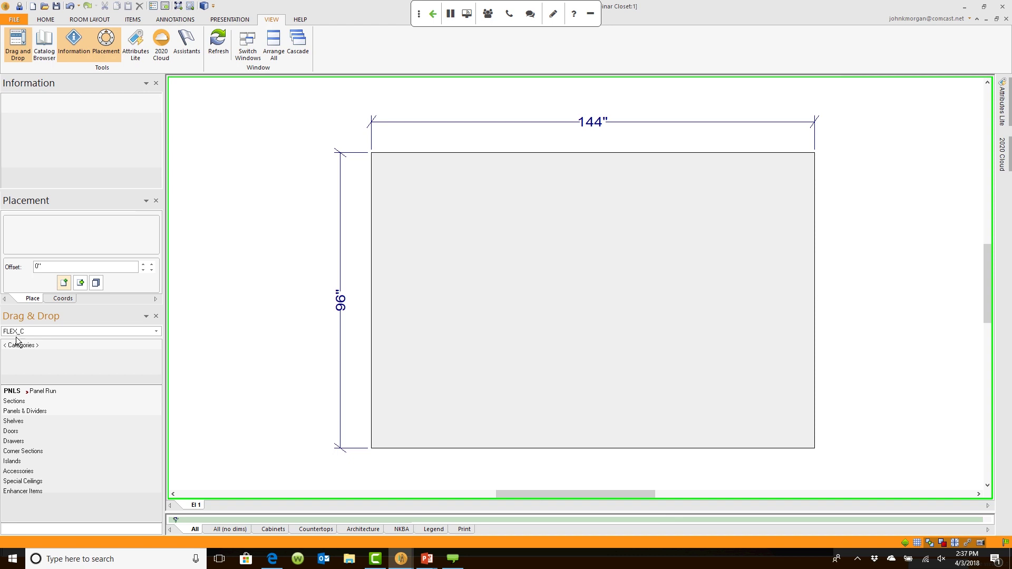
click(29, 391)
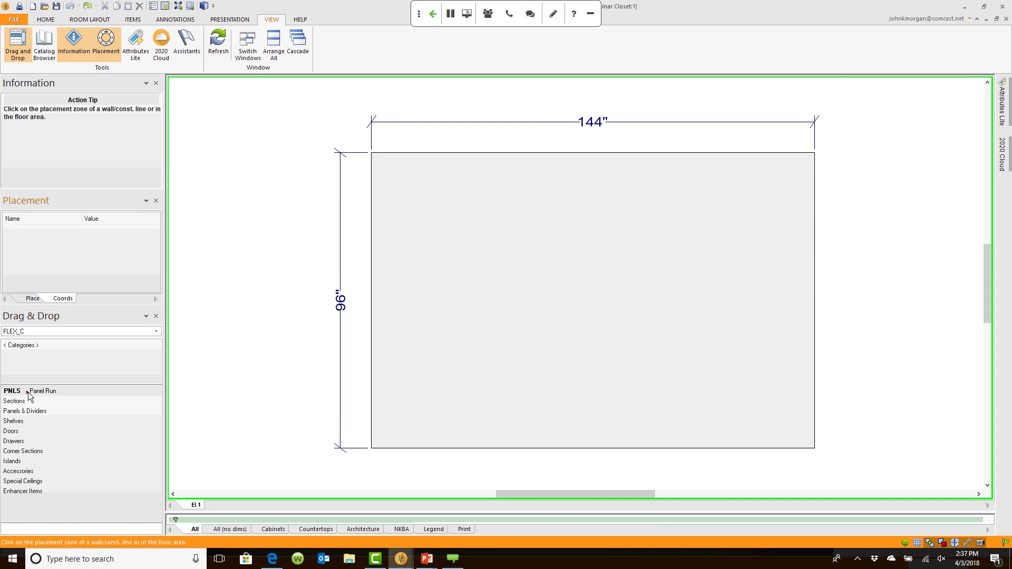
click(375, 330)
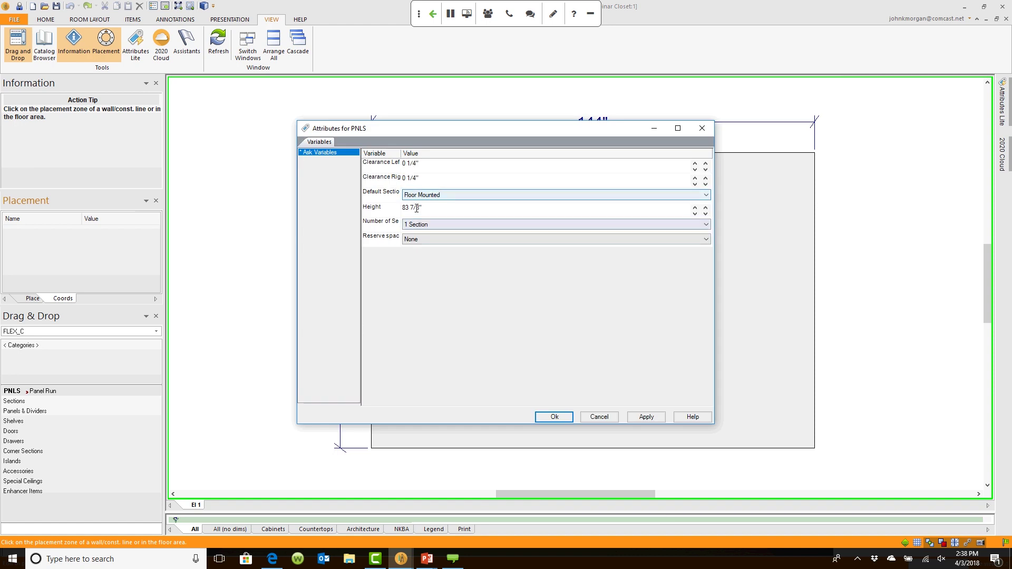
click(428, 225)
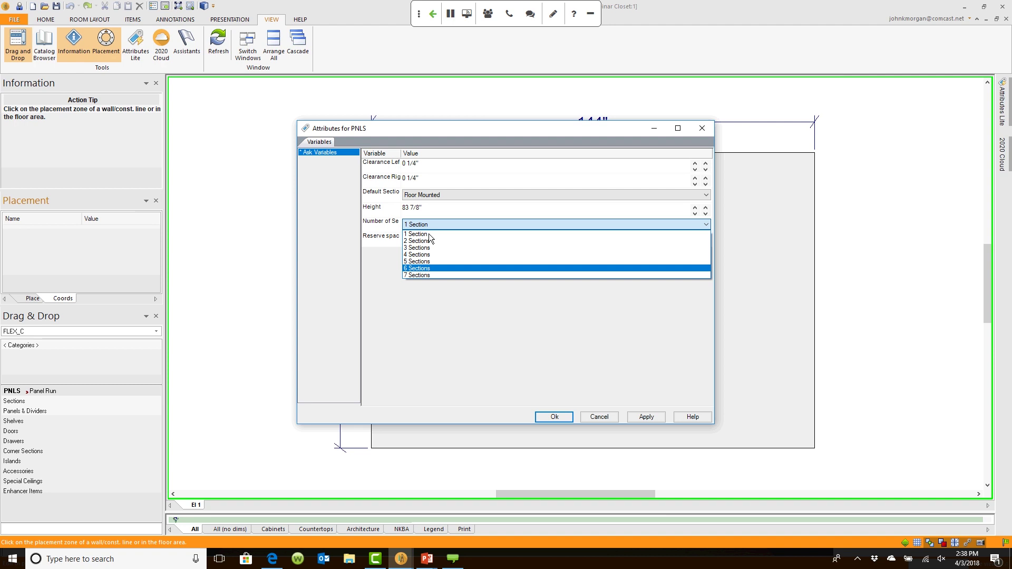
click(432, 268)
click(554, 416)
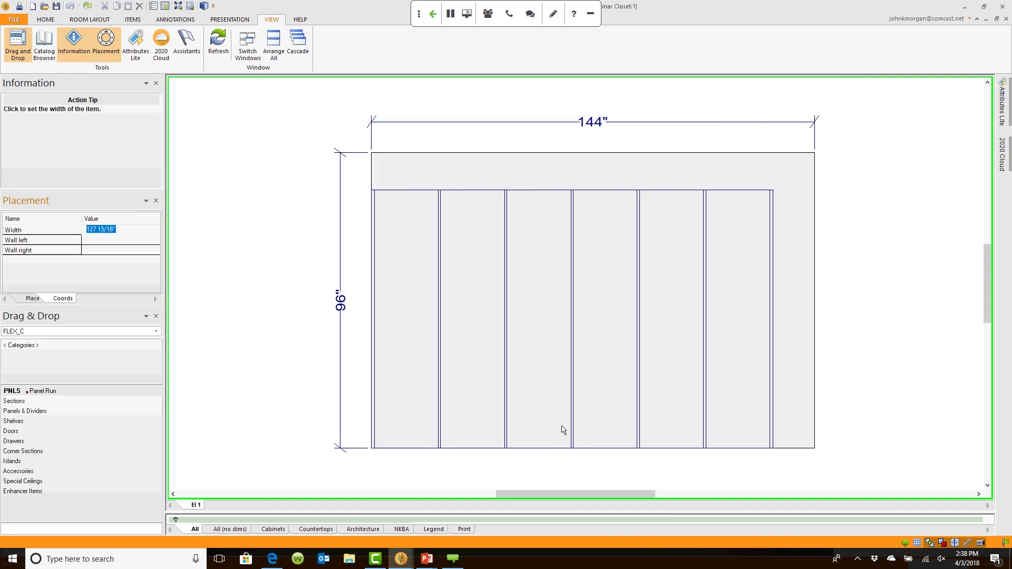
click(853, 415)
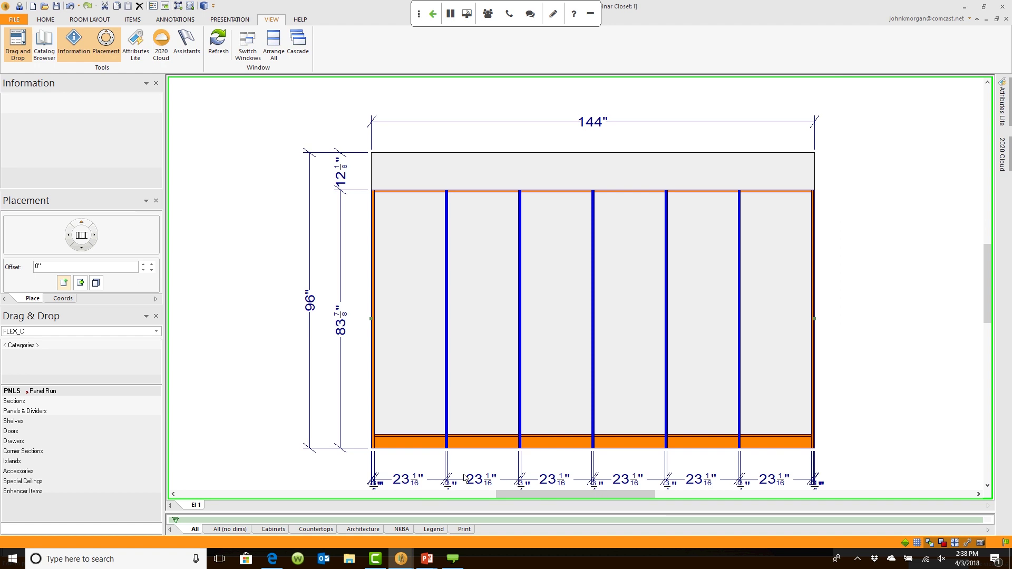
- Place a DRWSSHV Drawers & Shelving section in both the first and the last opening of the panel run
mouse_move(464, 478)
mouse_move(414, 359)
click(30, 400)
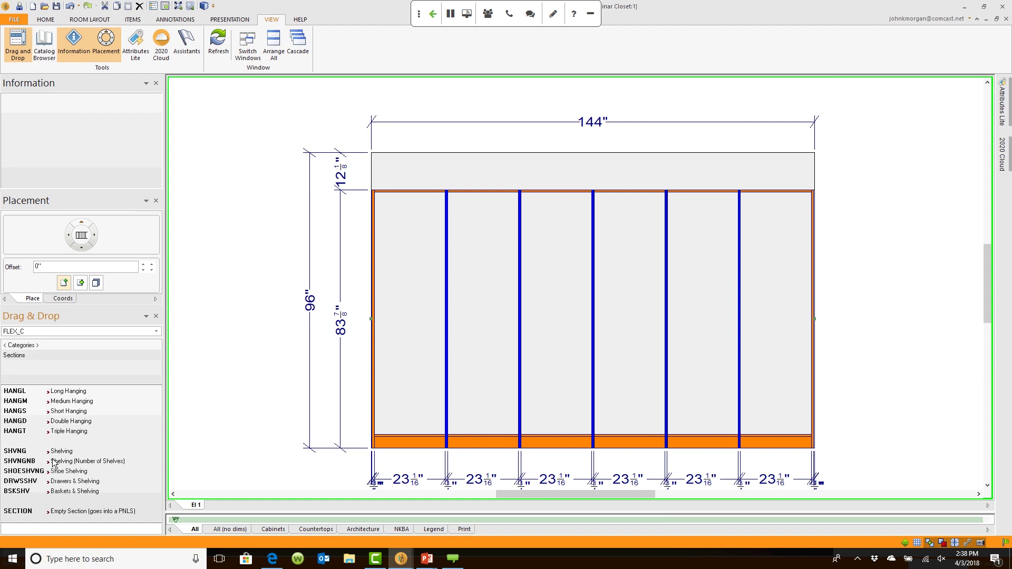
click(76, 481)
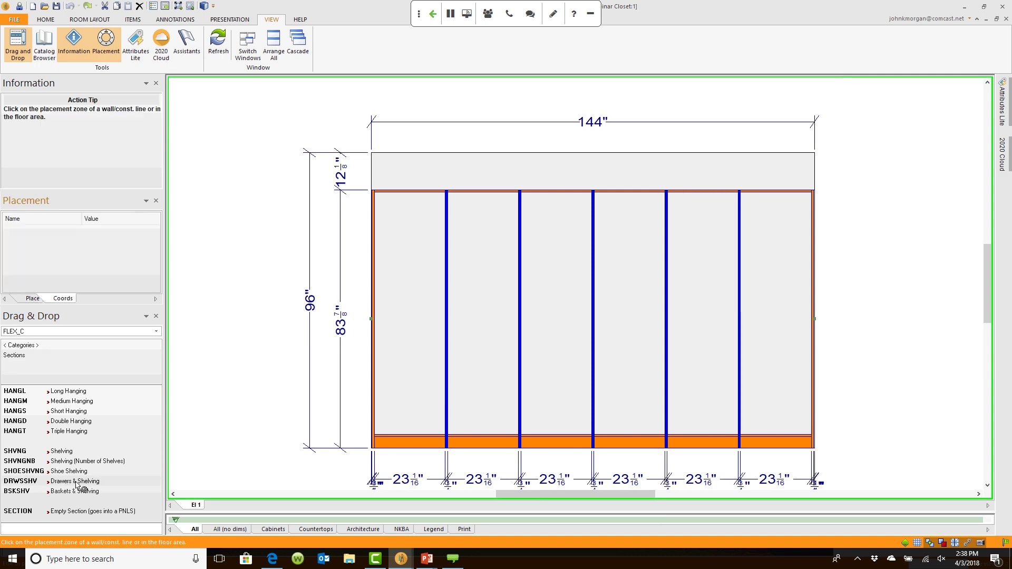
click(375, 411)
click(375, 410)
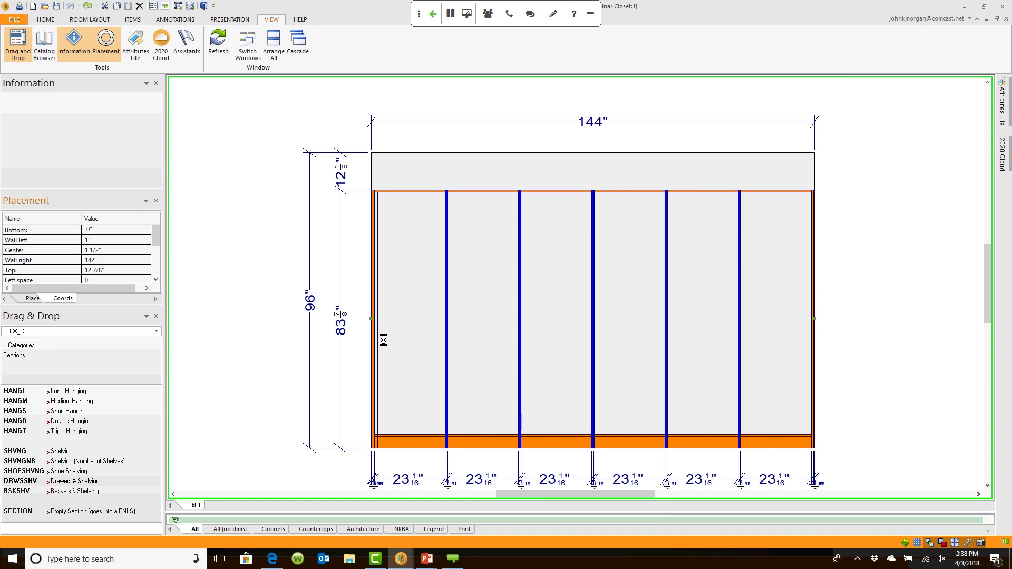
double_click(90, 485)
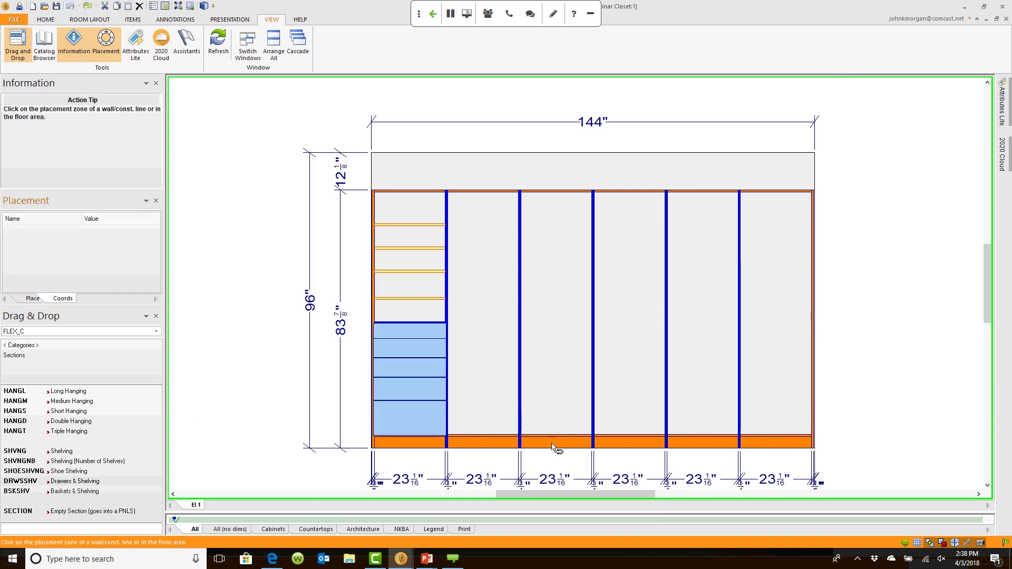
click(755, 399)
click(745, 448)
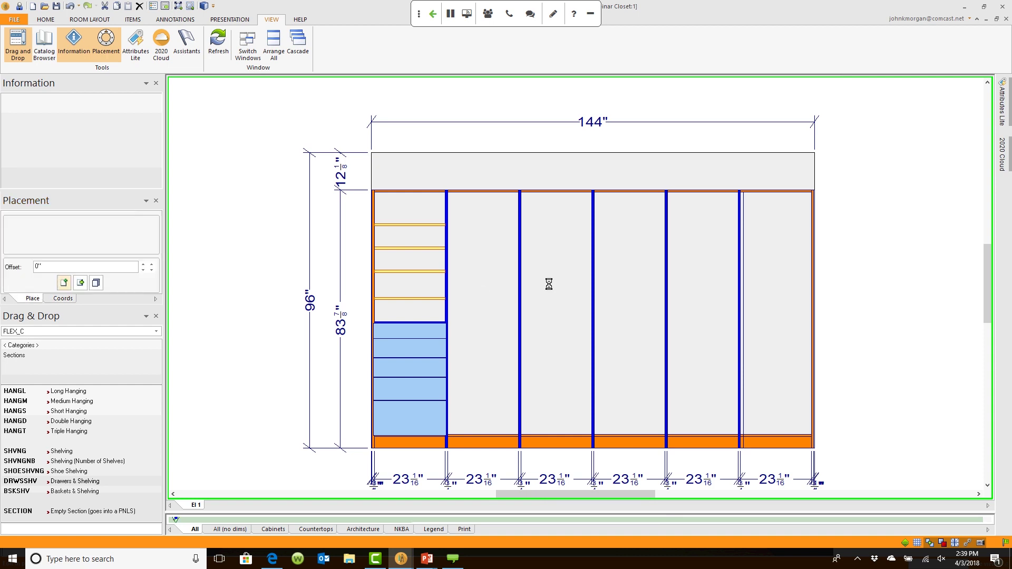
- Fill the second opening with a Medium Hanging section and the third with a Double Hanging section
click(79, 401)
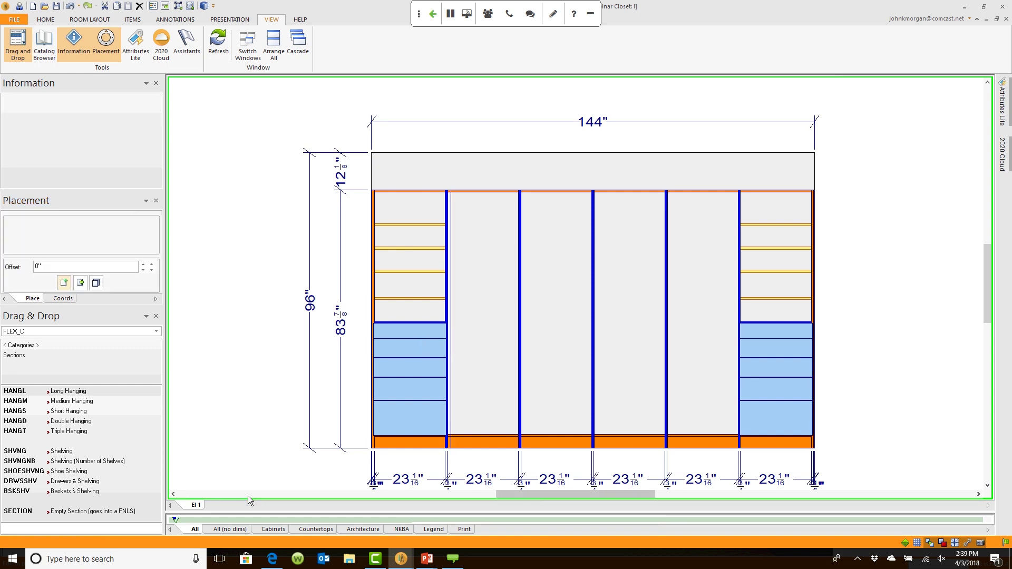
click(78, 424)
click(541, 350)
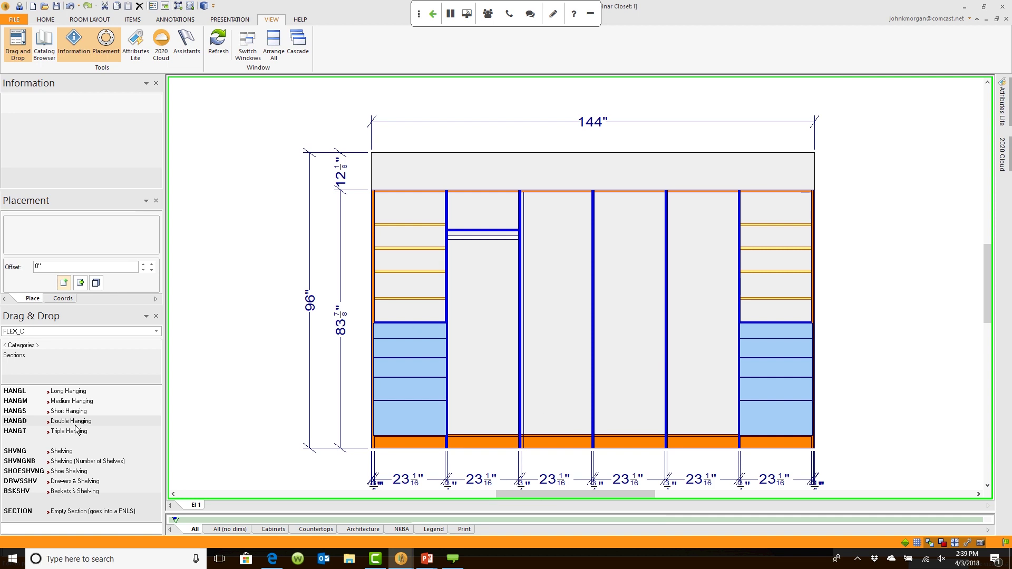
- Place a SHOESHVNG Shoe Shelving section in the fifth opening of the panel run
click(76, 472)
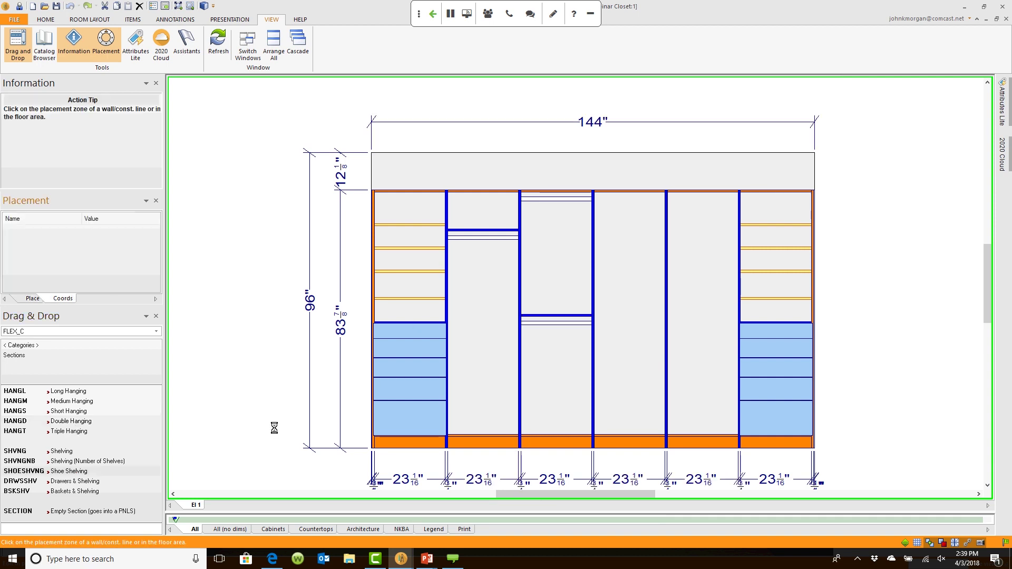
click(672, 377)
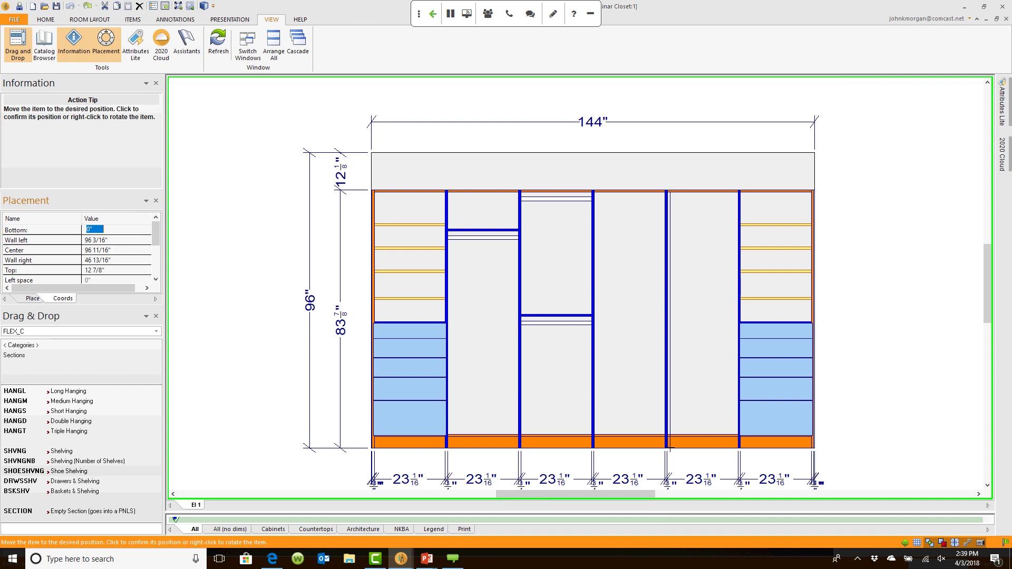
click(675, 378)
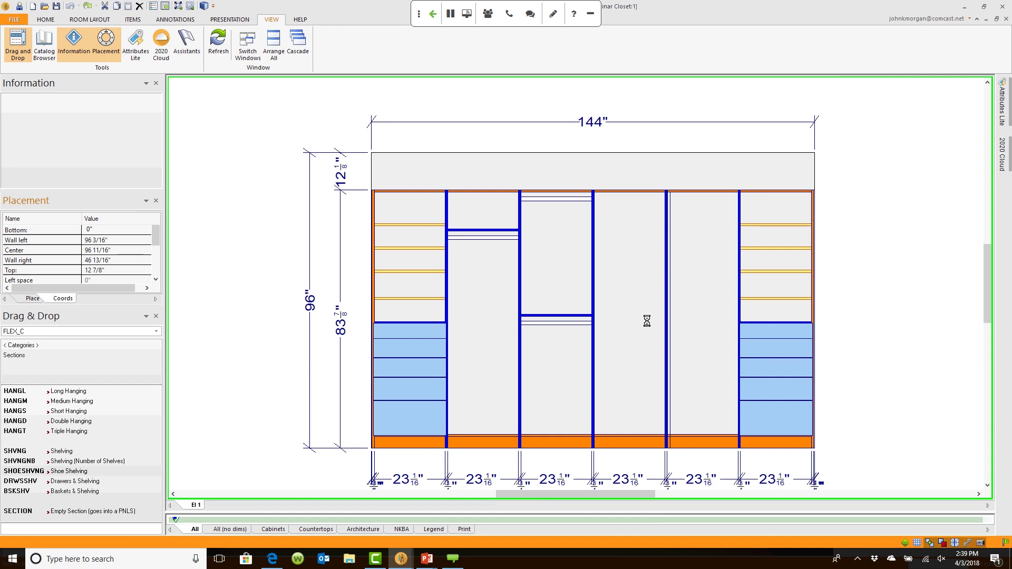
- Examine the rebuilt closet sections in the Tips Webinar Closet 3D rendering and return to the elevation
mouse_move(401, 559)
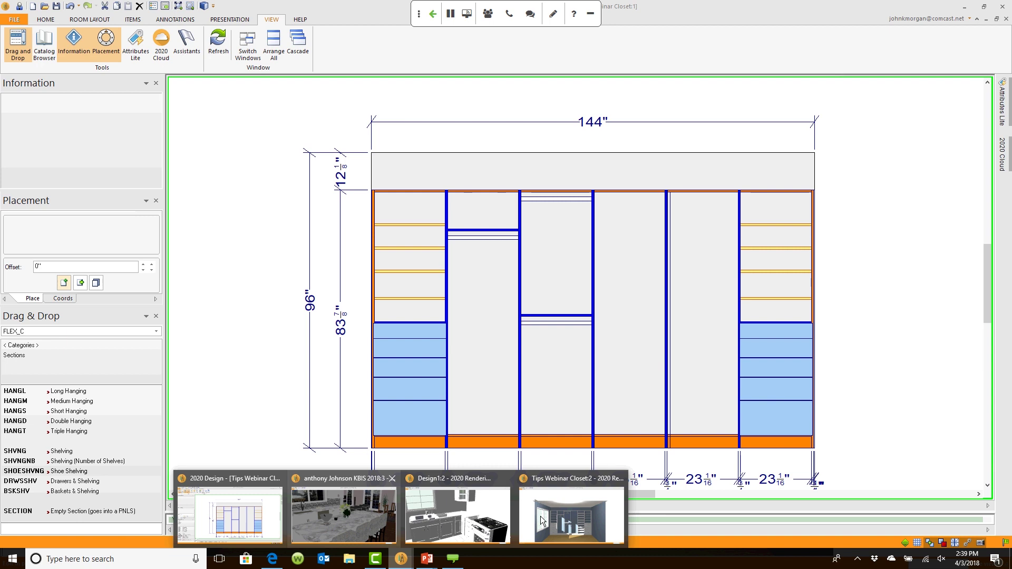
click(586, 523)
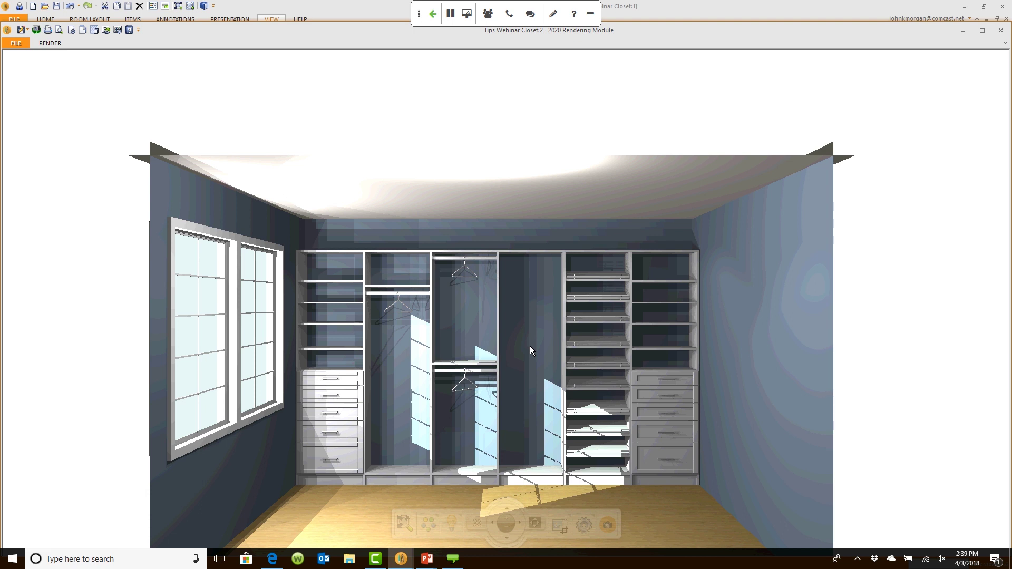
click(685, 8)
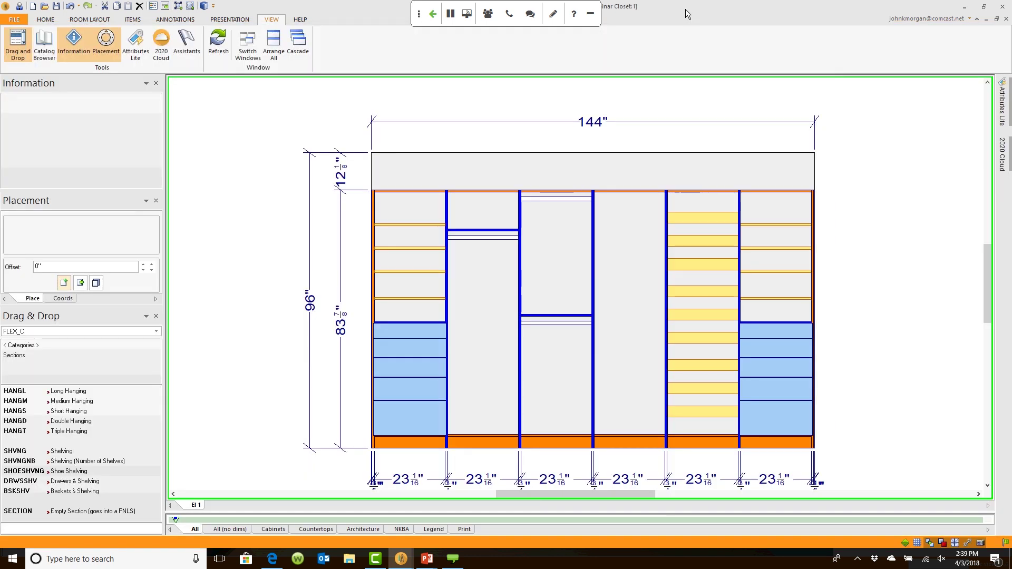
- Add two fixed shelves to the empty fourth opening, with bottoms at about 18 7/8" and 40 5/16"
click(32, 345)
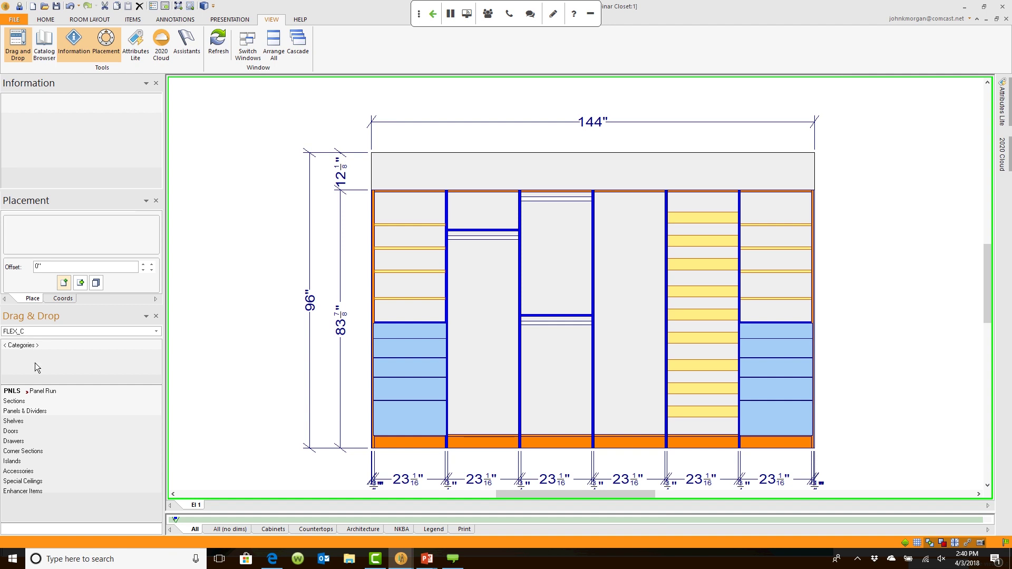
click(25, 421)
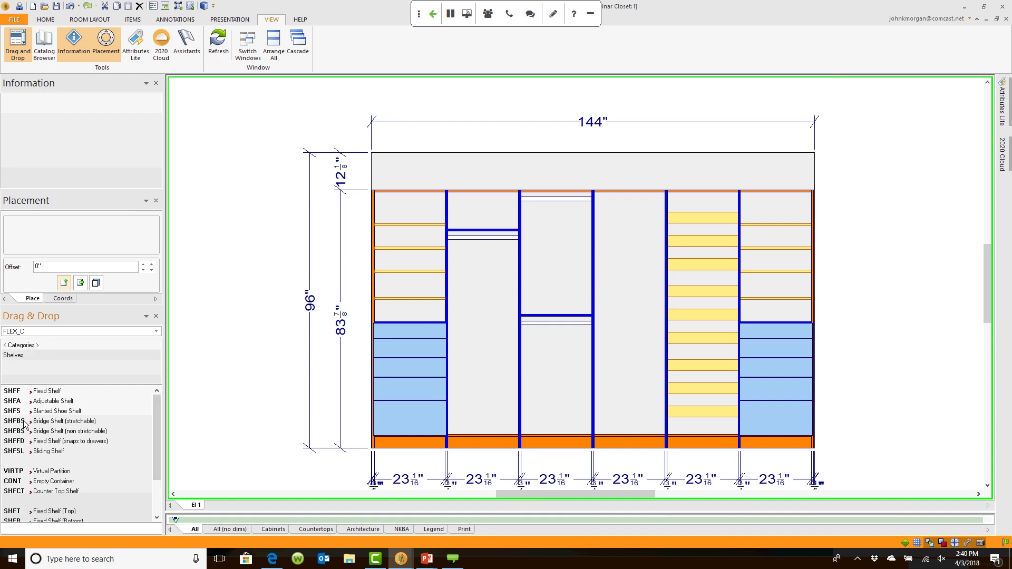
click(49, 404)
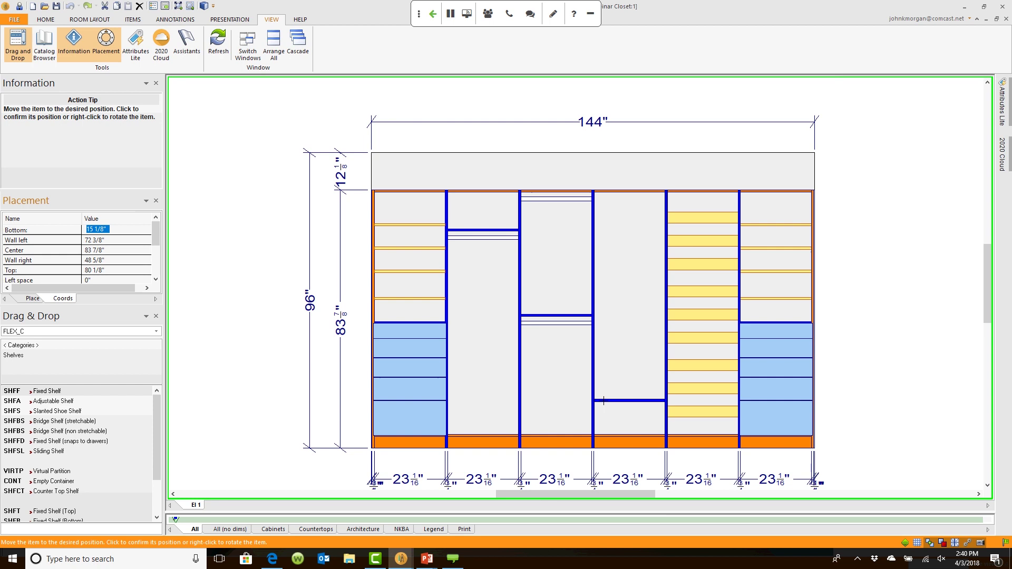
click(603, 389)
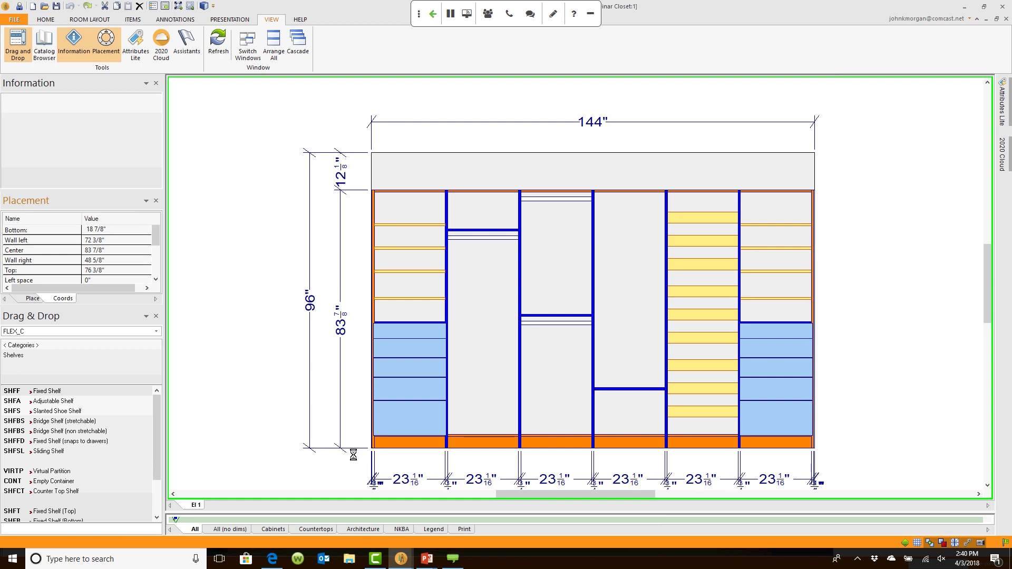
click(46, 411)
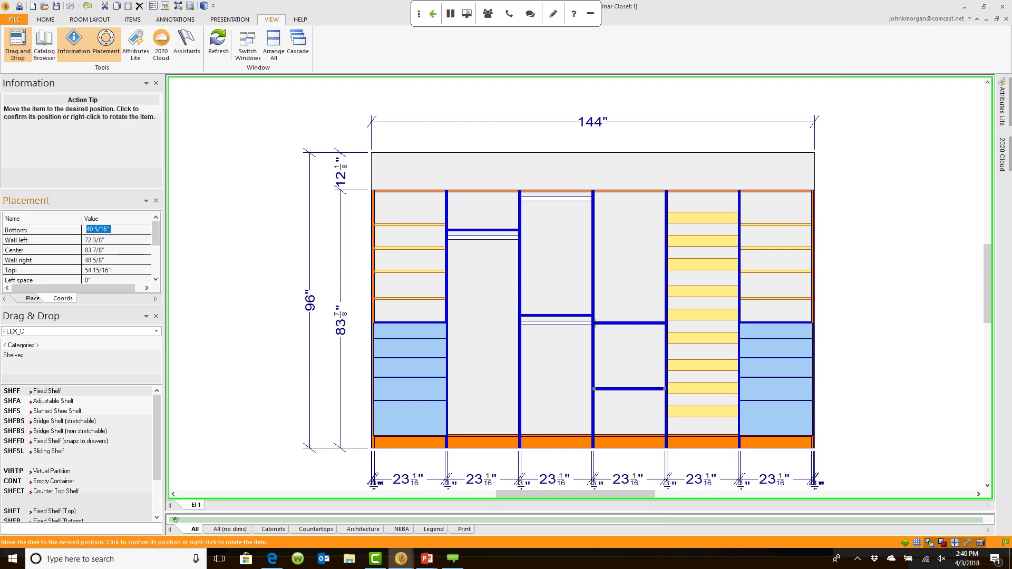
click(596, 323)
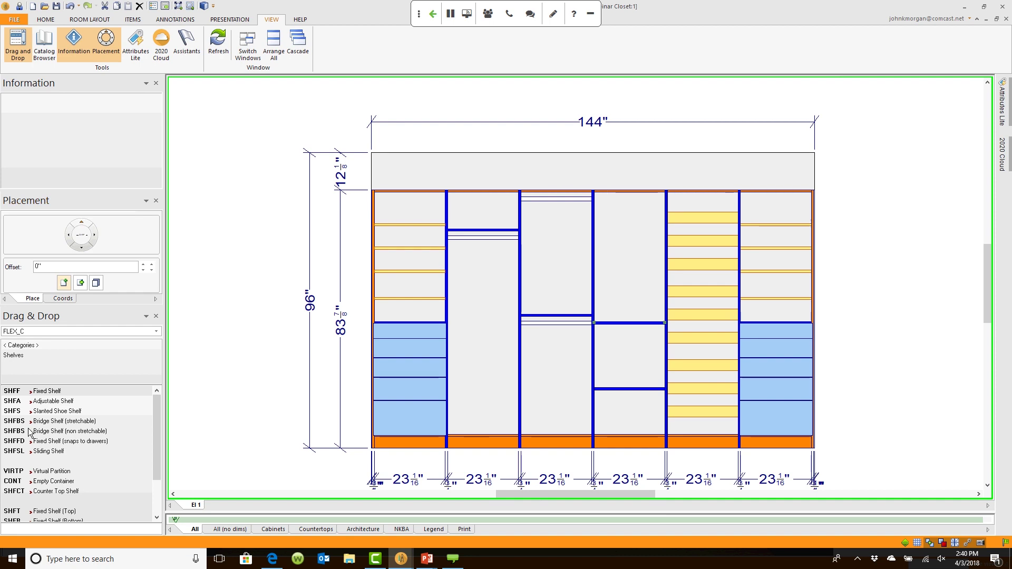
- Add an adjustable shelf below the lower rod in the double hanging section, about 19 1/4" from the floor, and inspect its fit
click(50, 401)
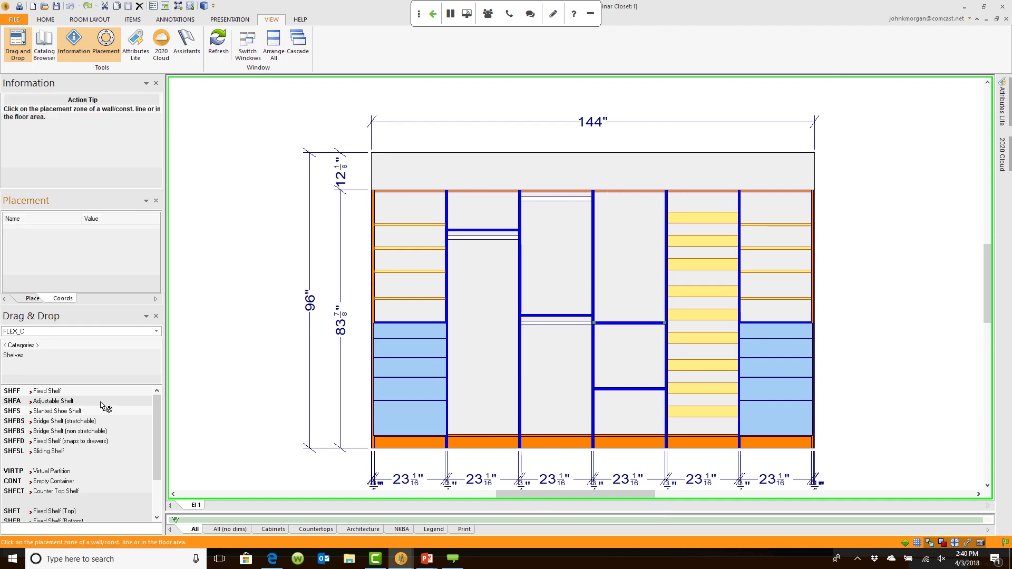
click(526, 400)
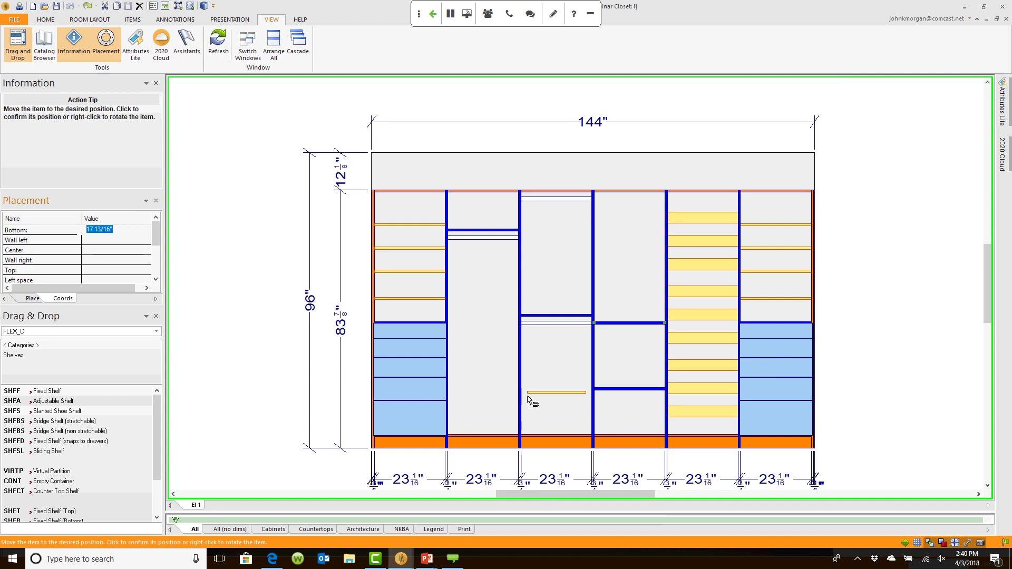
click(548, 387)
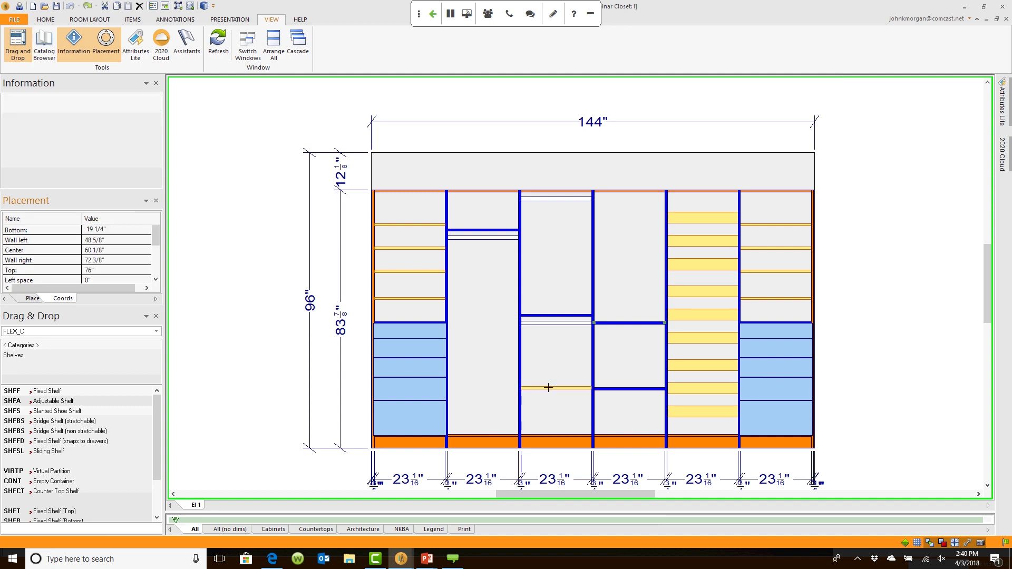
scroll(592, 404, up, 3)
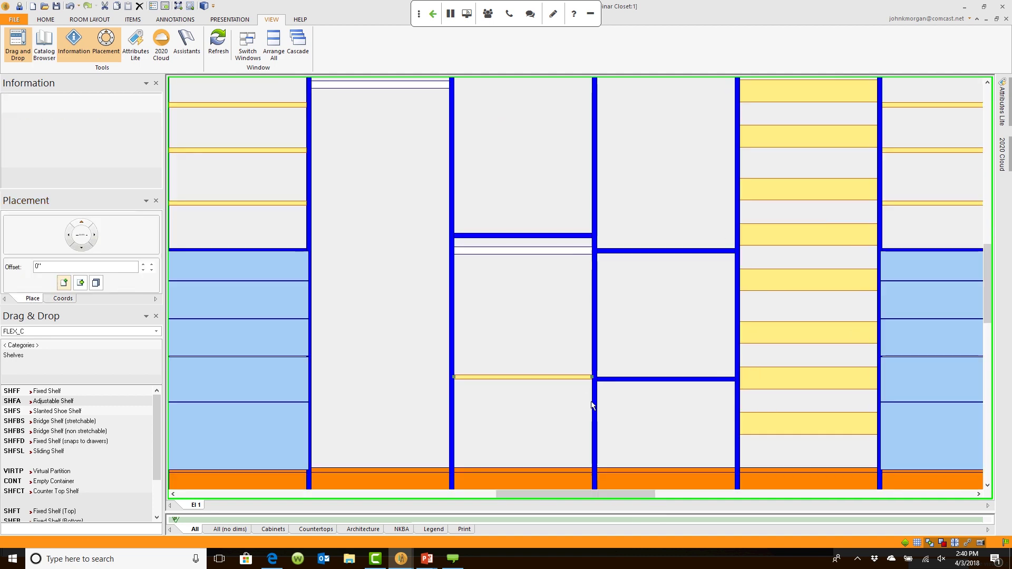
scroll(592, 403, up, 2)
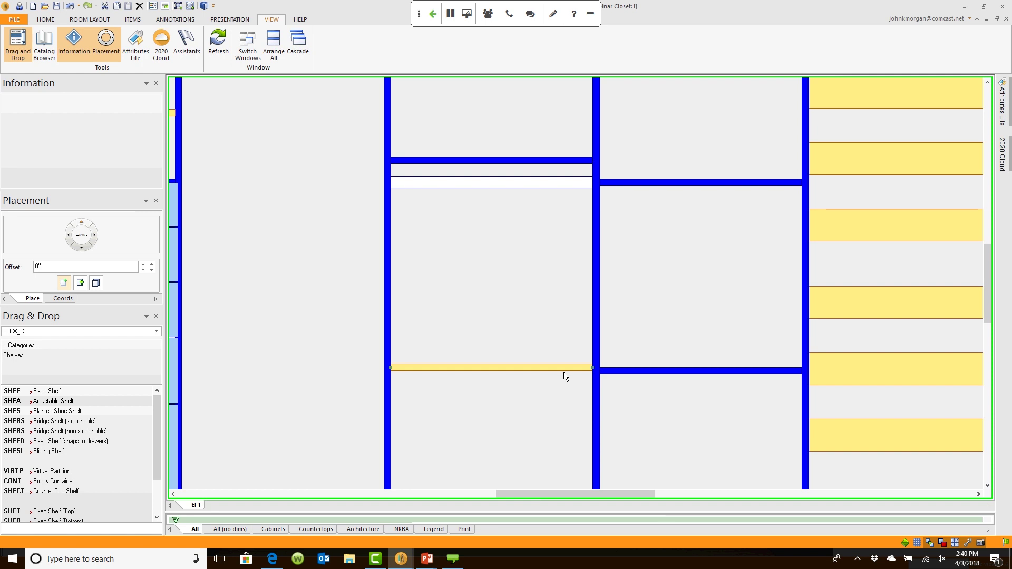
scroll(588, 375, down, 5)
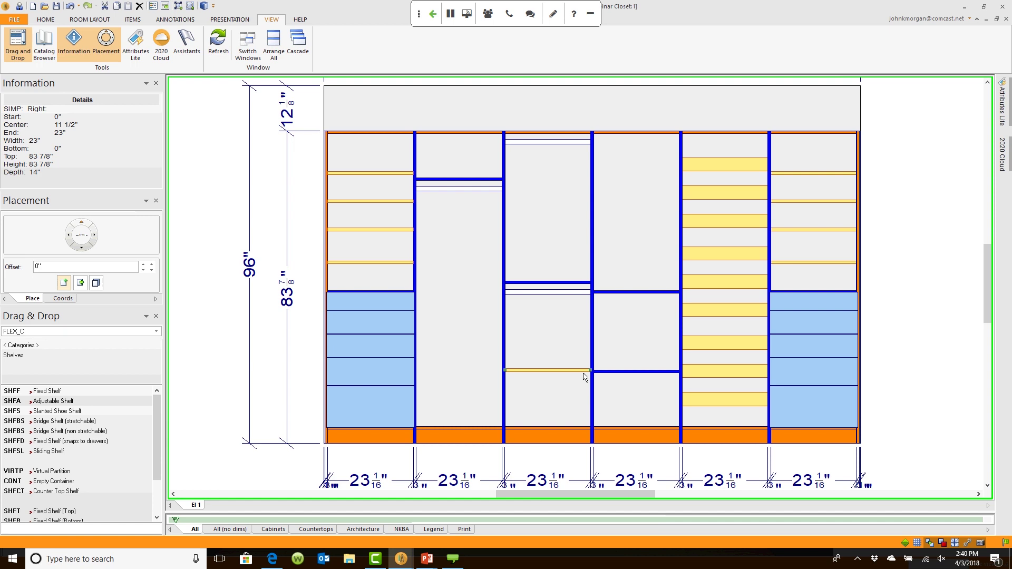
- Move the adjustable shelf from the double hanging section into the upper part of the fourth opening and check it in the closet rendering
drag(584, 375, 642, 229)
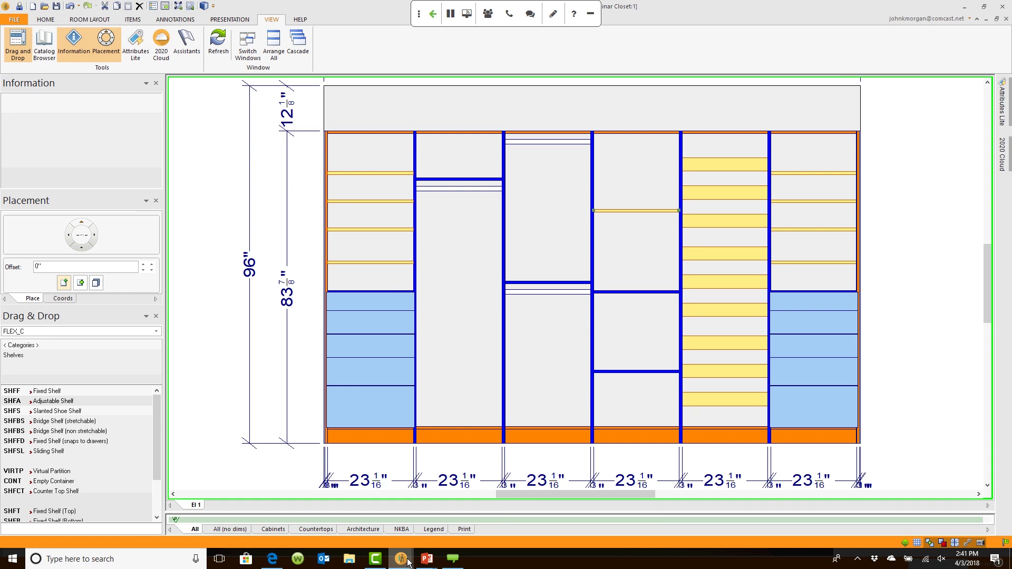
mouse_move(401, 559)
click(536, 513)
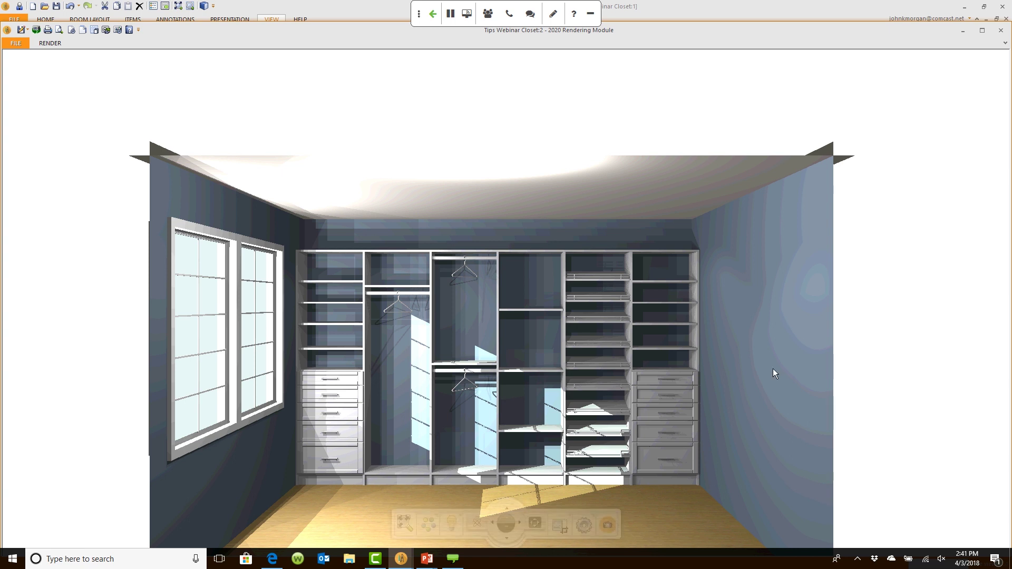
click(735, 9)
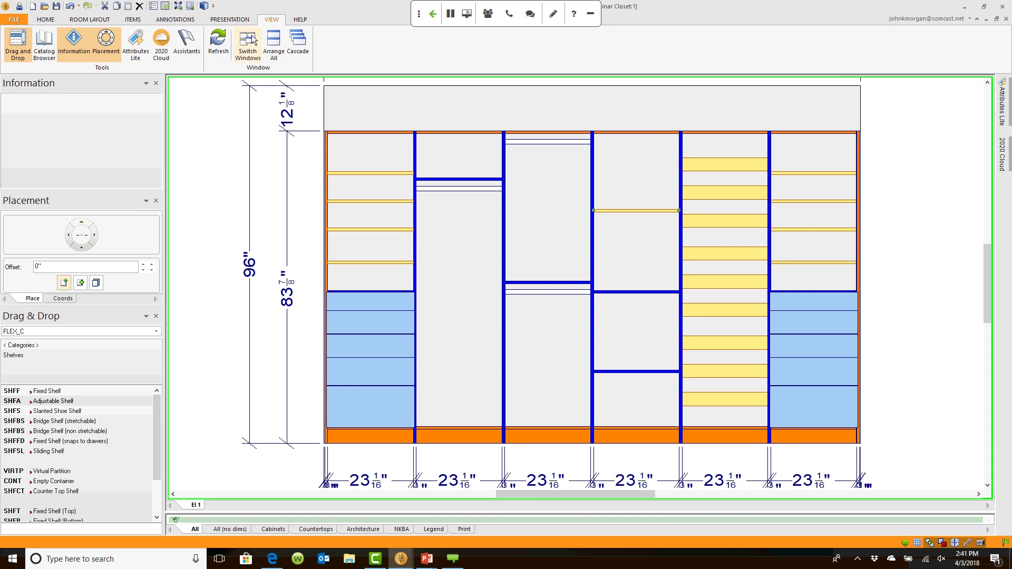
- Switch to the KBIS 2018 kitchen design and show its 3D rendering of the island maximized
click(253, 41)
click(419, 231)
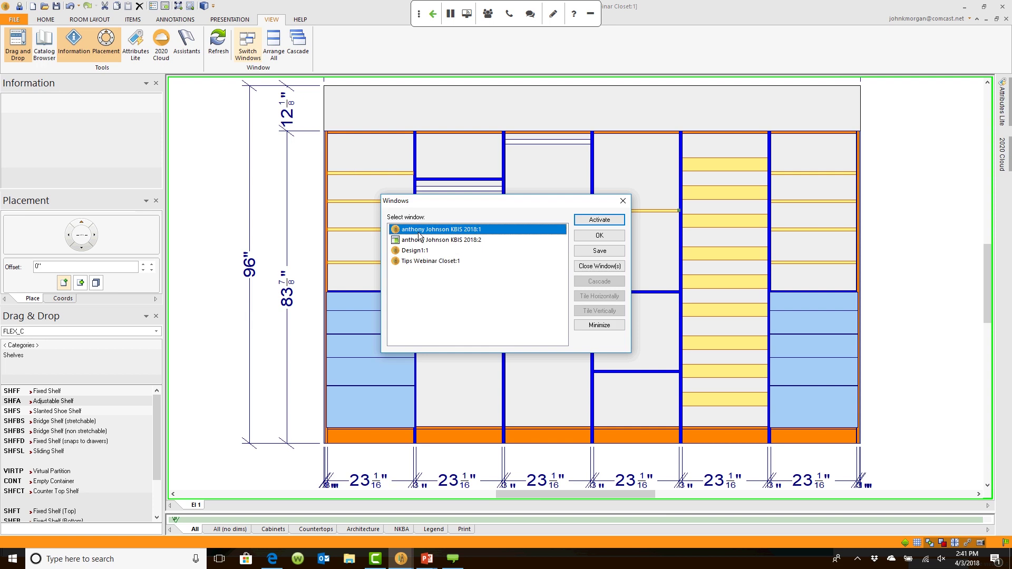
click(594, 221)
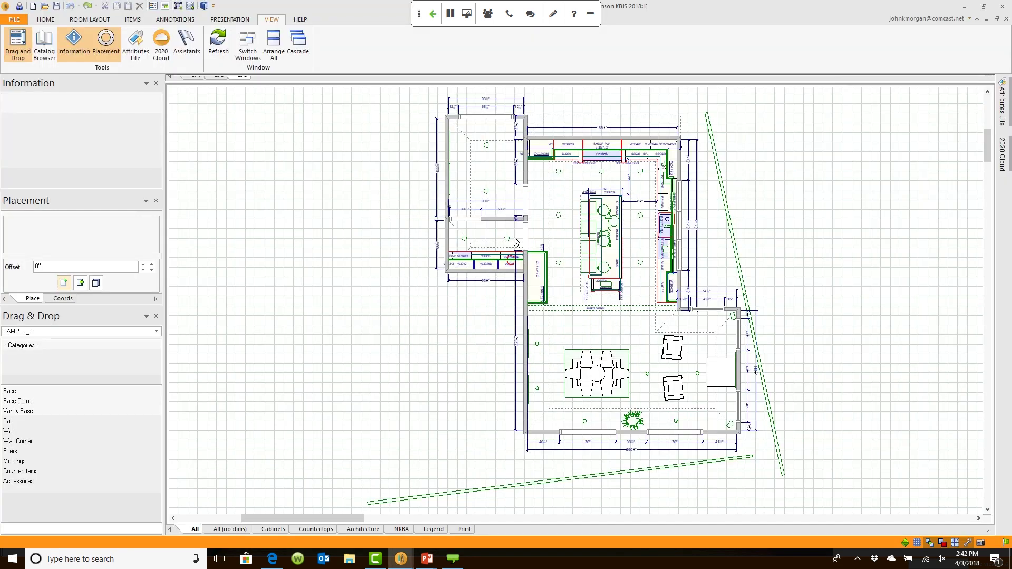
mouse_move(515, 245)
mouse_move(409, 561)
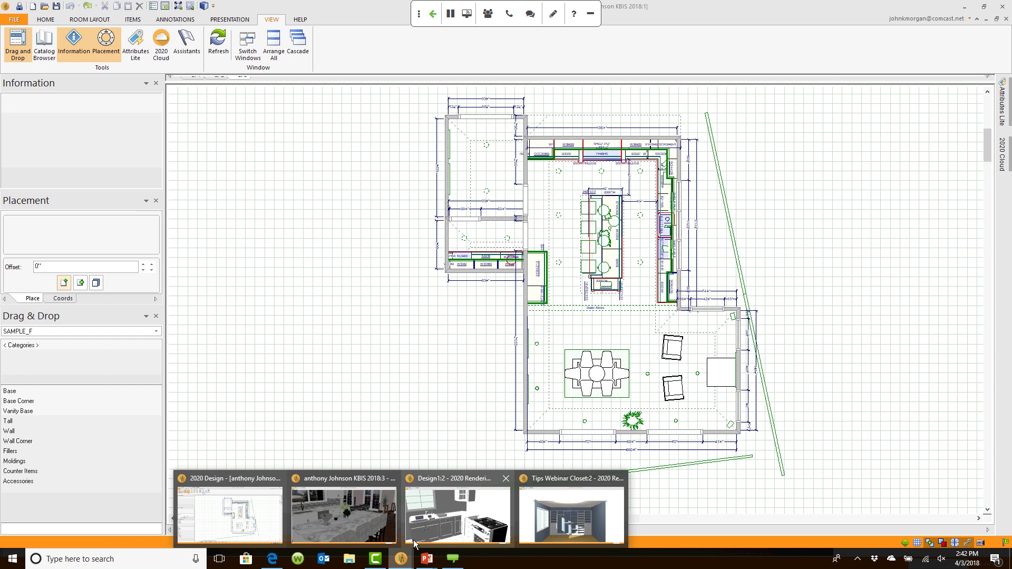
click(381, 509)
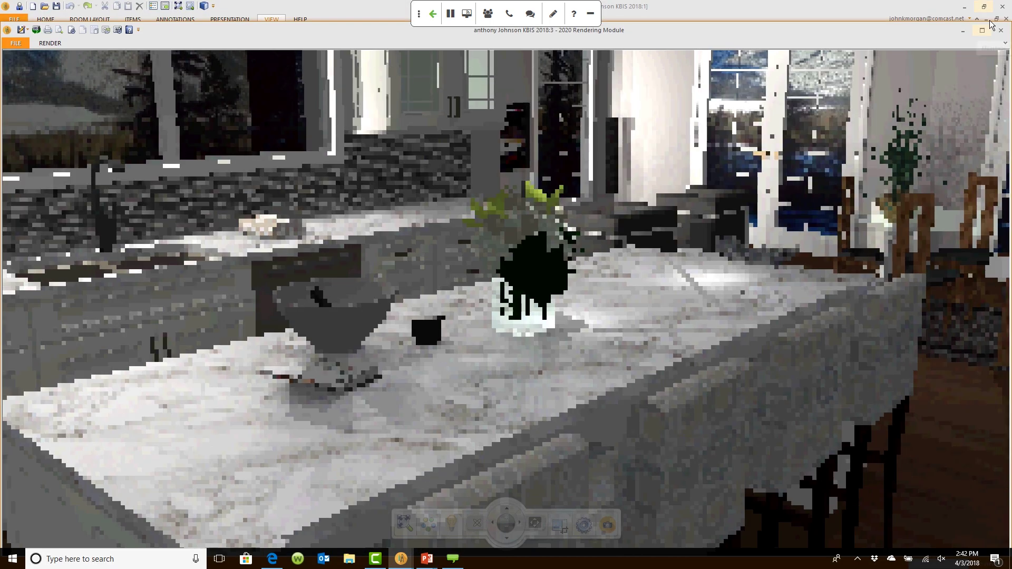
click(981, 31)
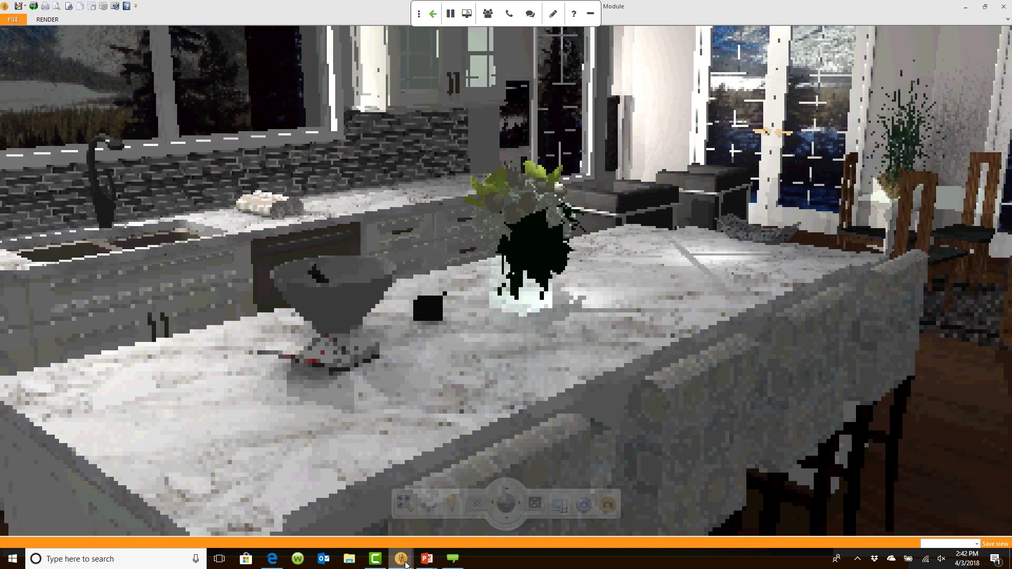
mouse_move(402, 560)
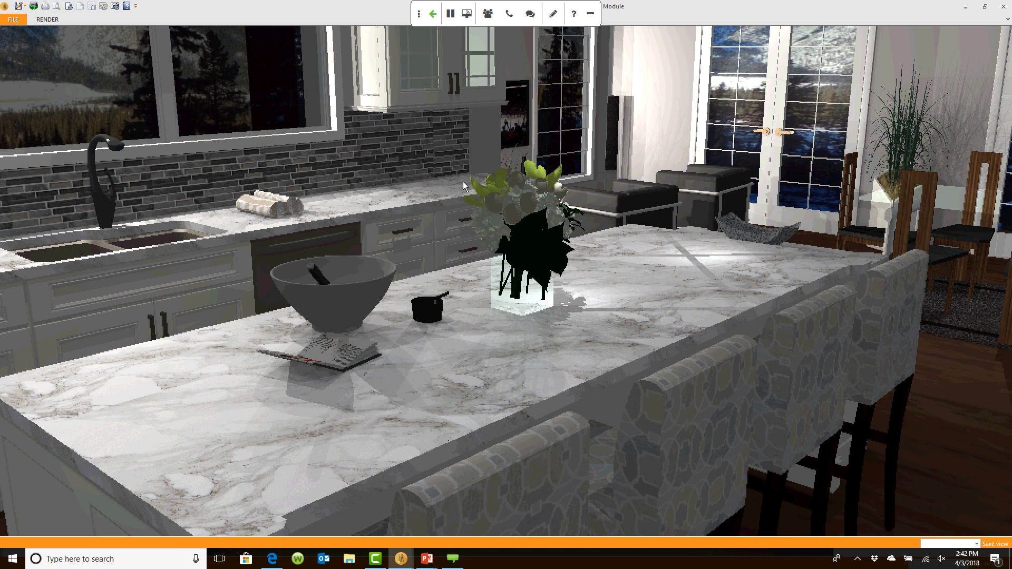
mouse_move(545, 149)
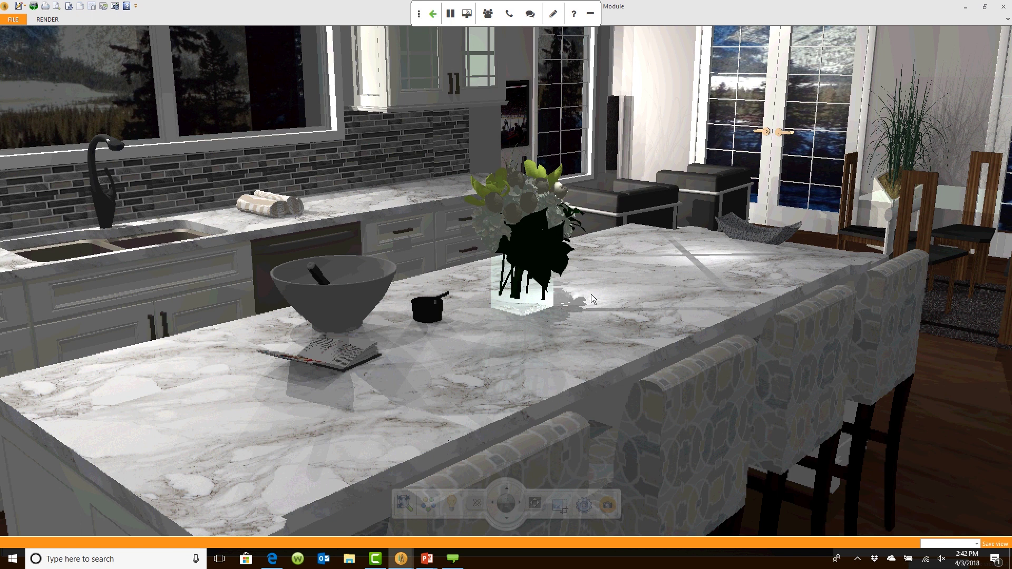
- Reframe the kitchen rendering on the island and sink wall, then make the sun light visible and position it outside the plan's right side
scroll(590, 294, up, 3)
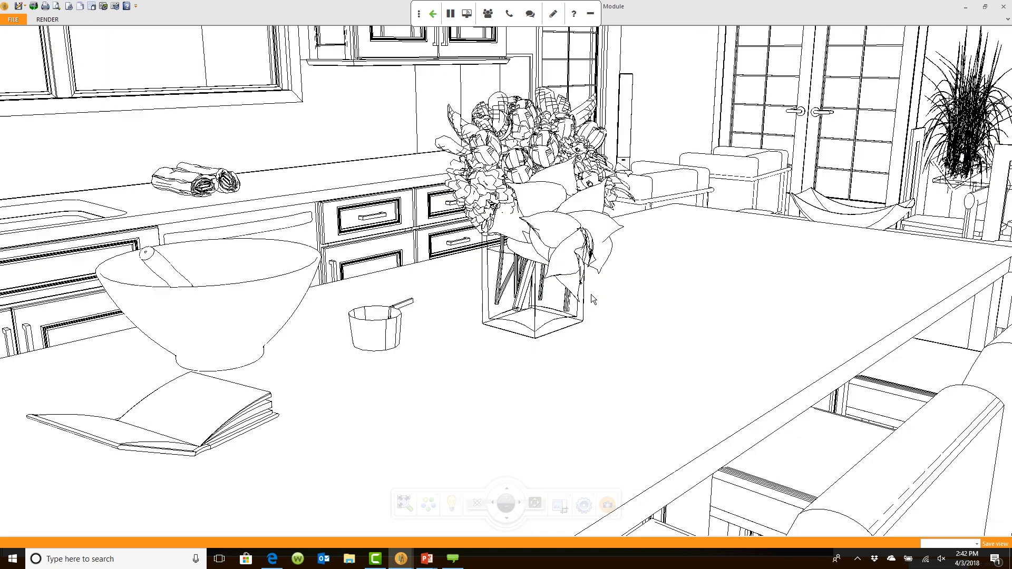
scroll(590, 294, up, 2)
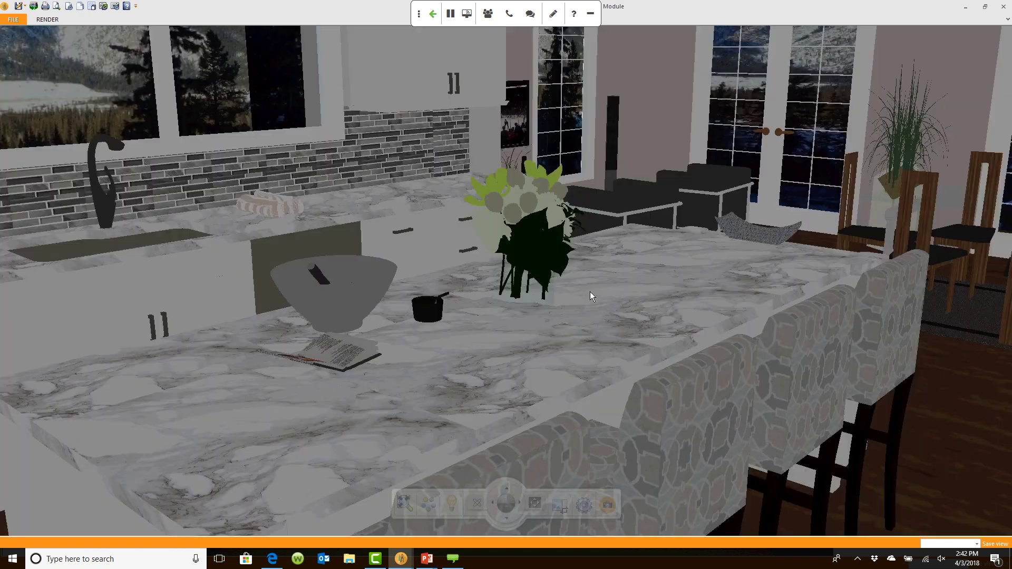
mouse_move(590, 292)
mouse_down()
mouse_move(601, 213)
mouse_move(600, 359)
mouse_move(598, 277)
mouse_move(515, 282)
mouse_move(685, 242)
mouse_move(766, 289)
mouse_move(1011, 309)
mouse_move(569, 292)
mouse_up()
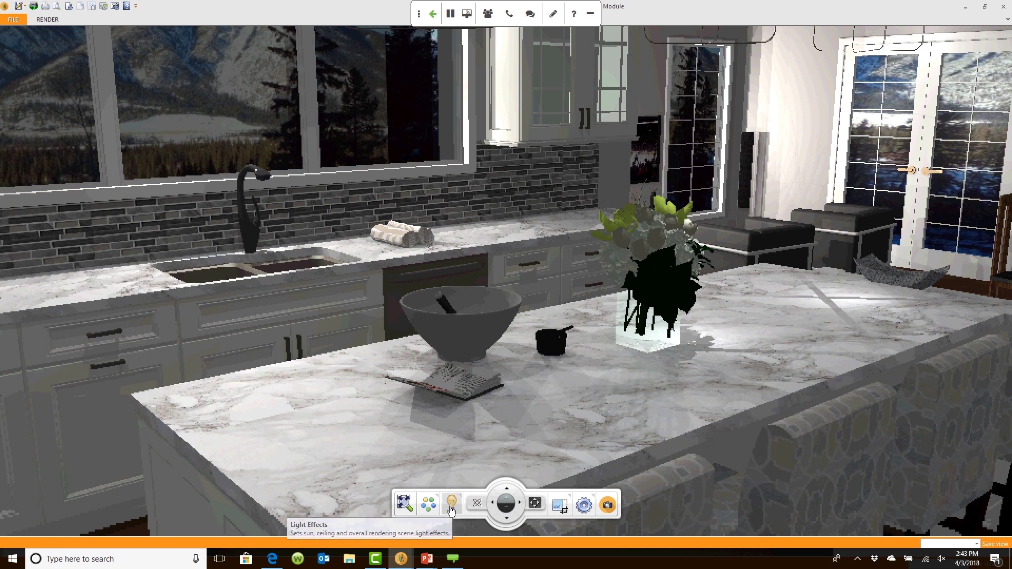
click(451, 505)
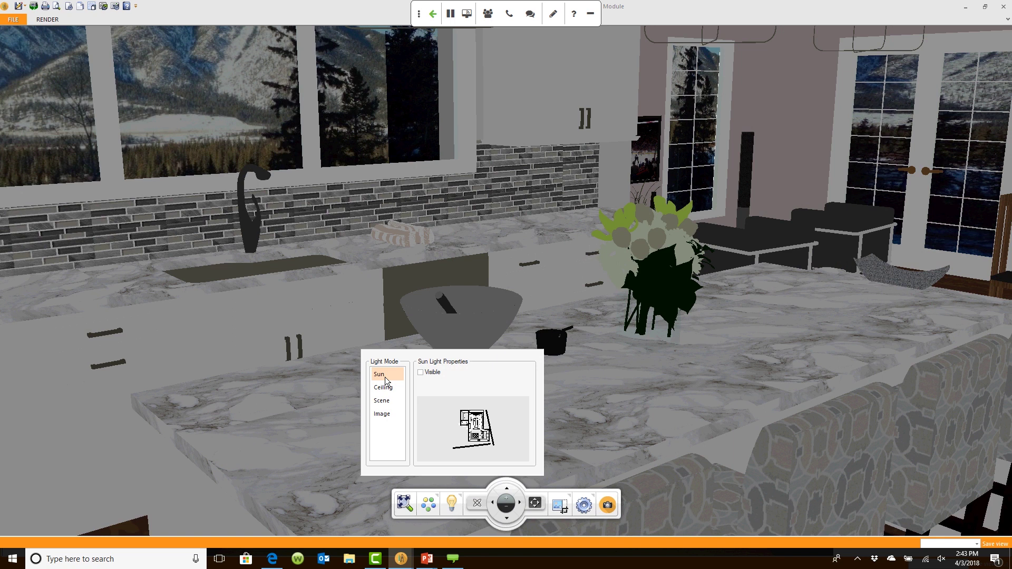
click(420, 372)
mouse_move(472, 429)
mouse_down()
mouse_move(479, 418)
mouse_move(496, 428)
mouse_up()
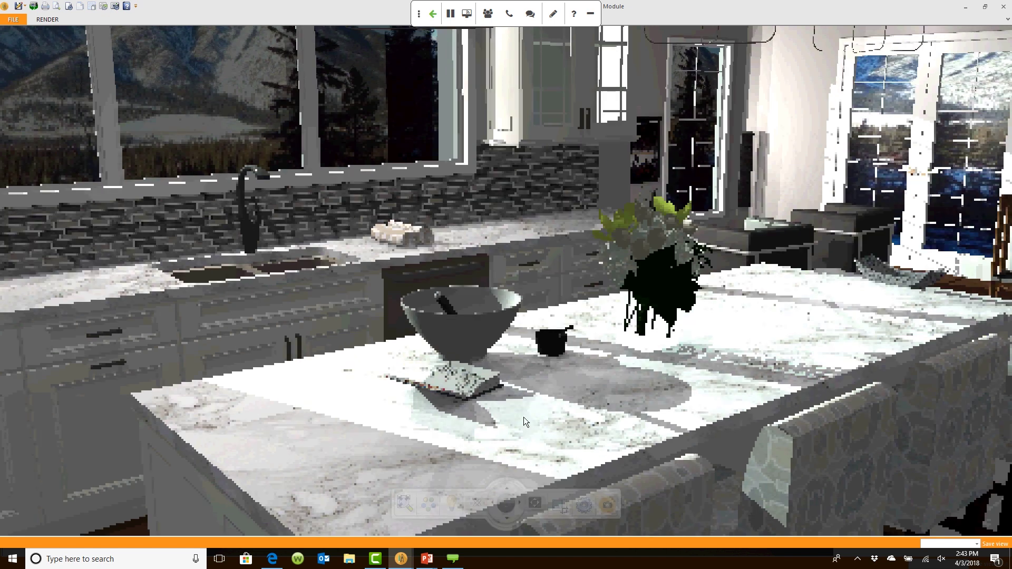
- Lower the kitchen scene's ambient light intensity to its minimum
click(452, 505)
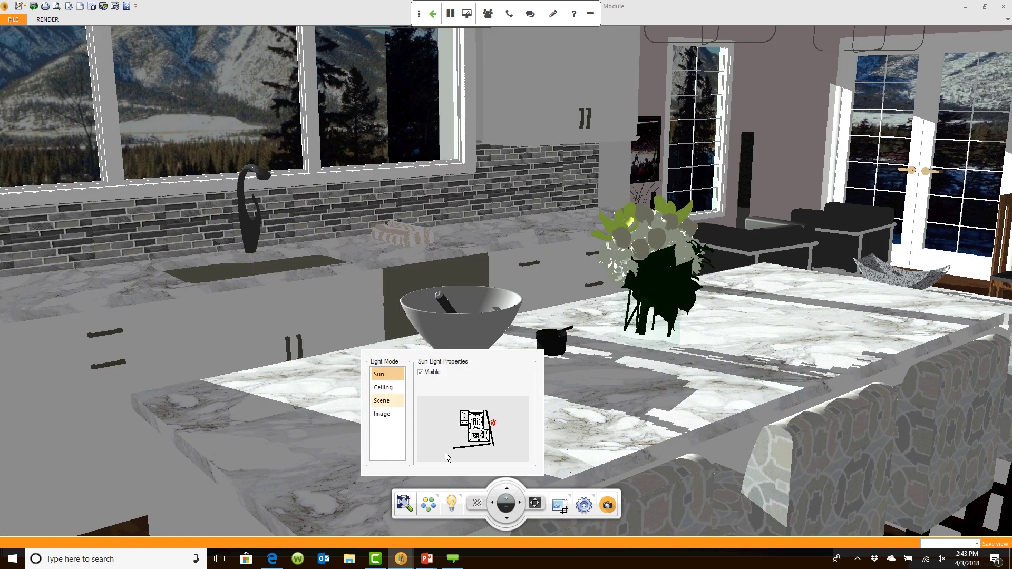
click(392, 405)
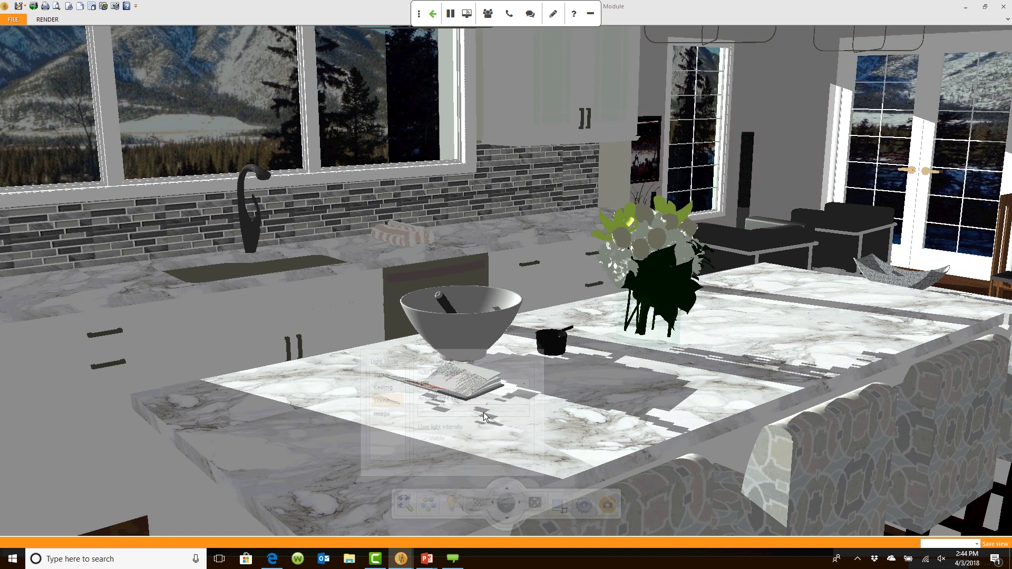
drag(484, 417, 428, 420)
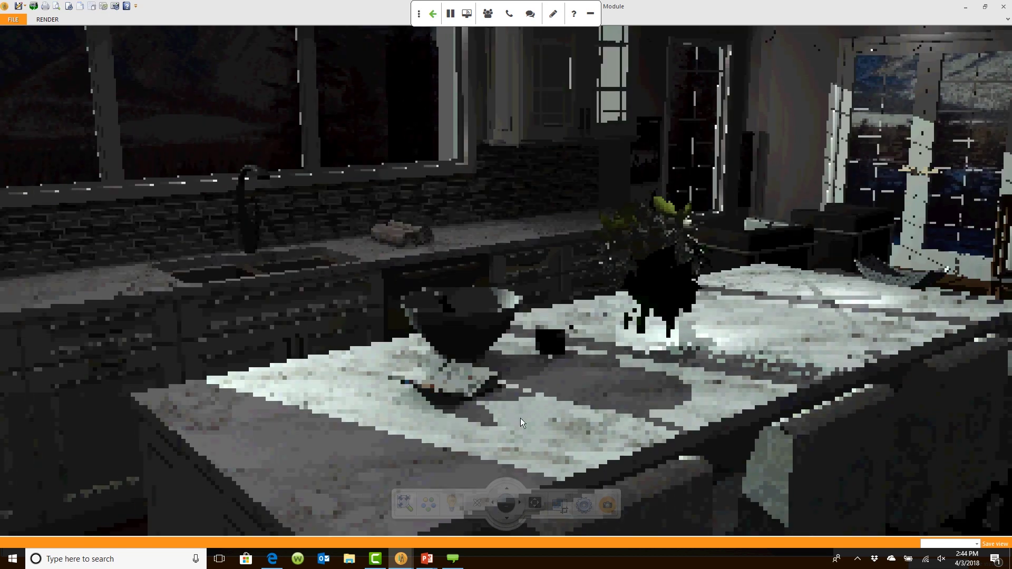
- Raise the scene's ambient light intensity to near maximum, and ease it back to about two thirds of the range
click(454, 505)
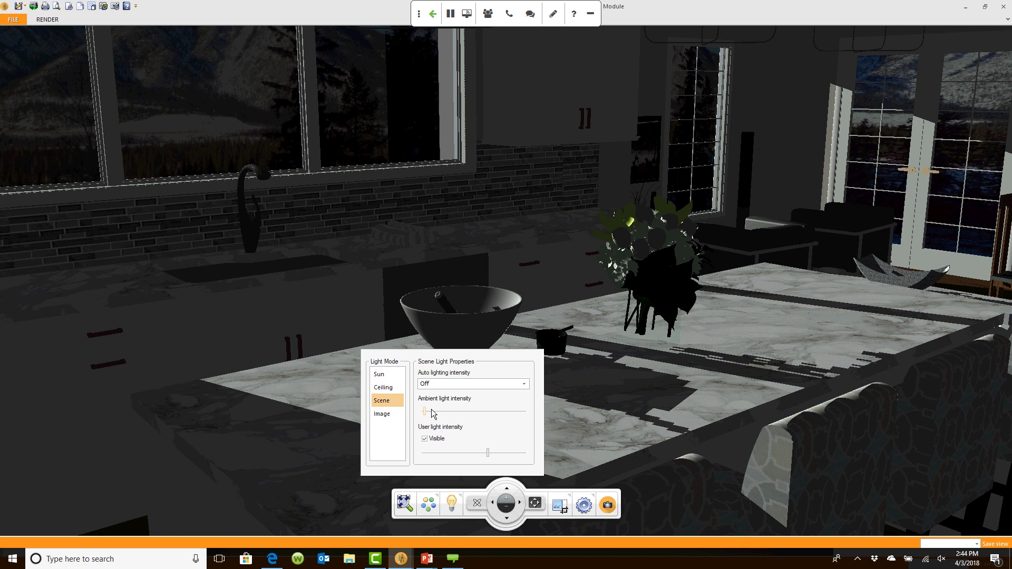
drag(424, 411, 512, 410)
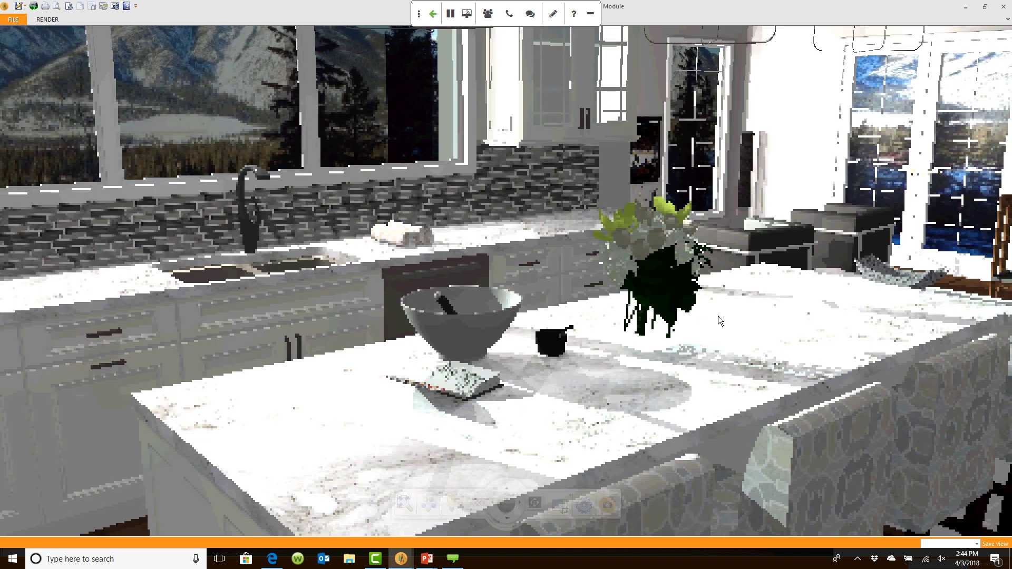
mouse_move(424, 537)
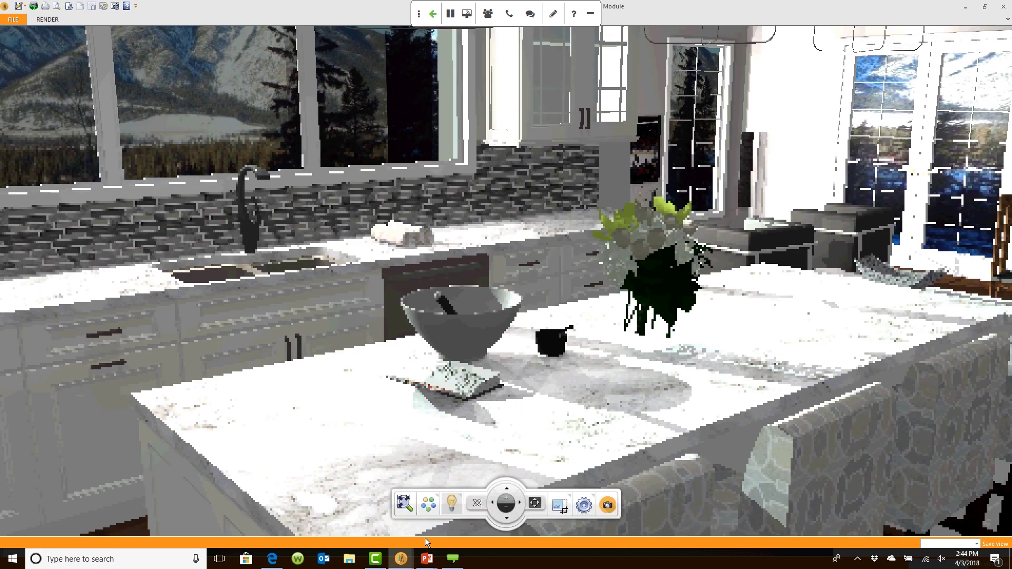
click(450, 504)
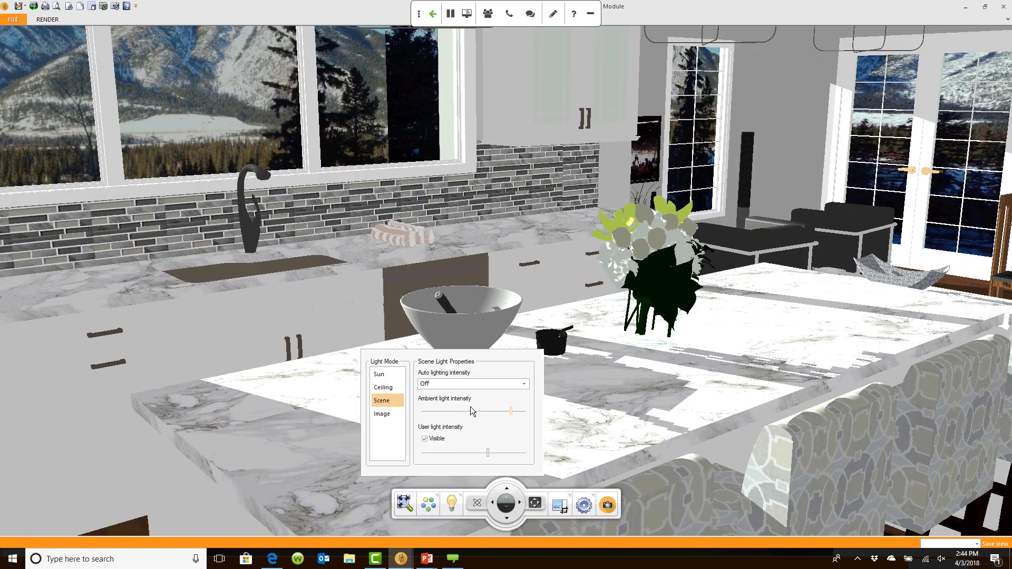
drag(510, 411, 485, 413)
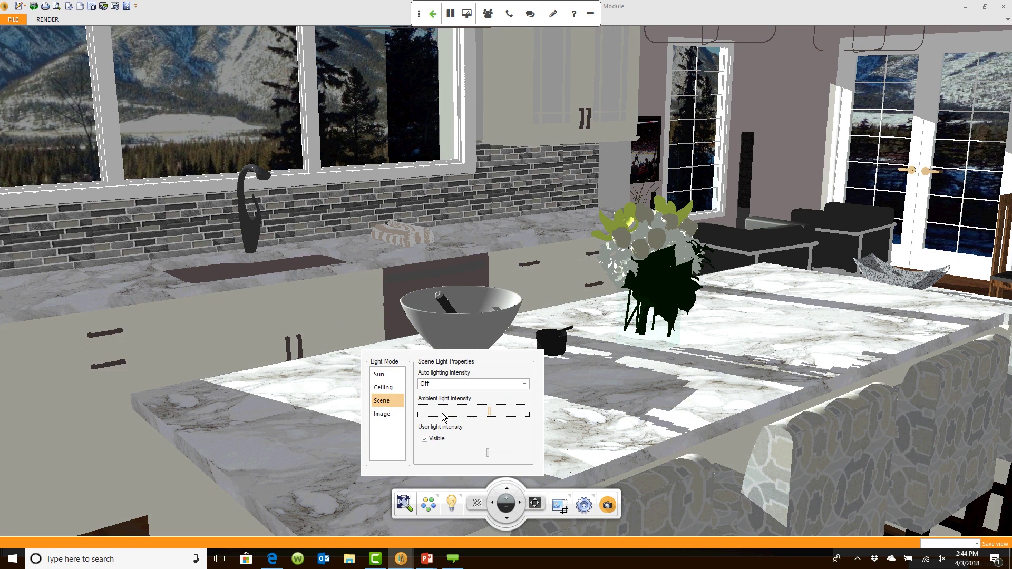
- Preview the kitchen rendering in Wireframe mode and in Hidden Line mode
click(583, 506)
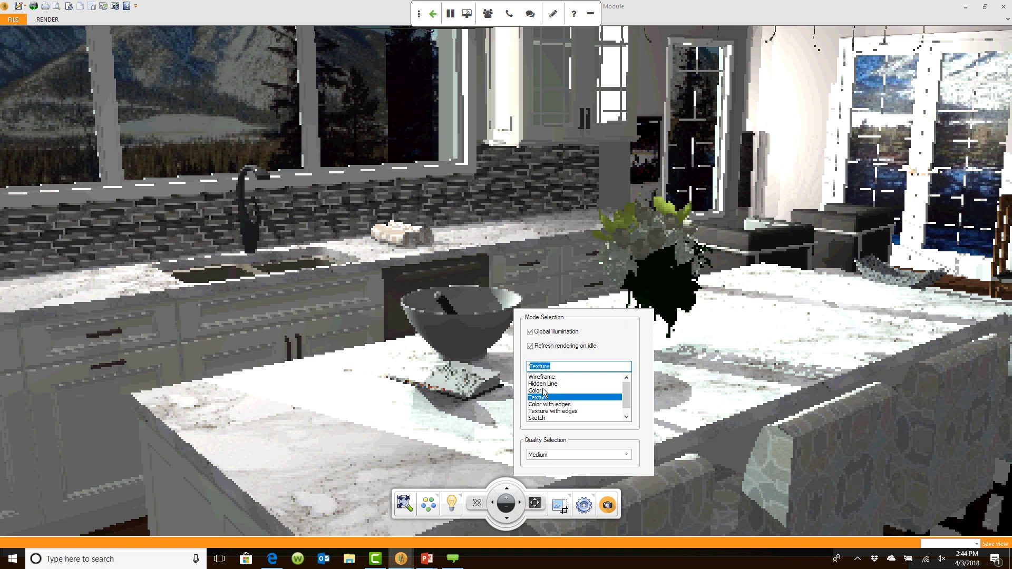
click(544, 391)
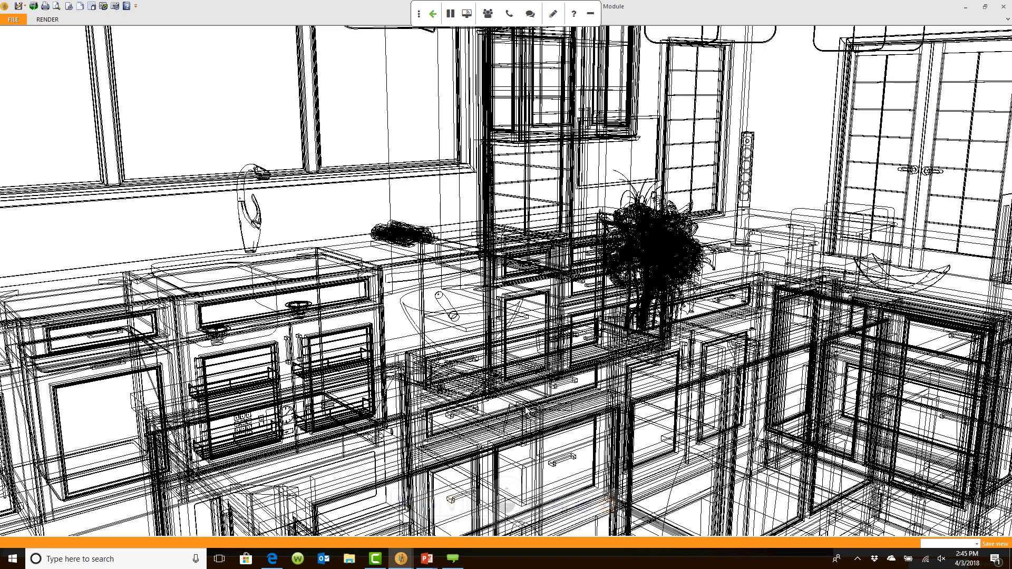
mouse_move(525, 405)
mouse_down()
mouse_move(524, 372)
mouse_move(521, 415)
mouse_move(533, 403)
mouse_up()
mouse_move(579, 506)
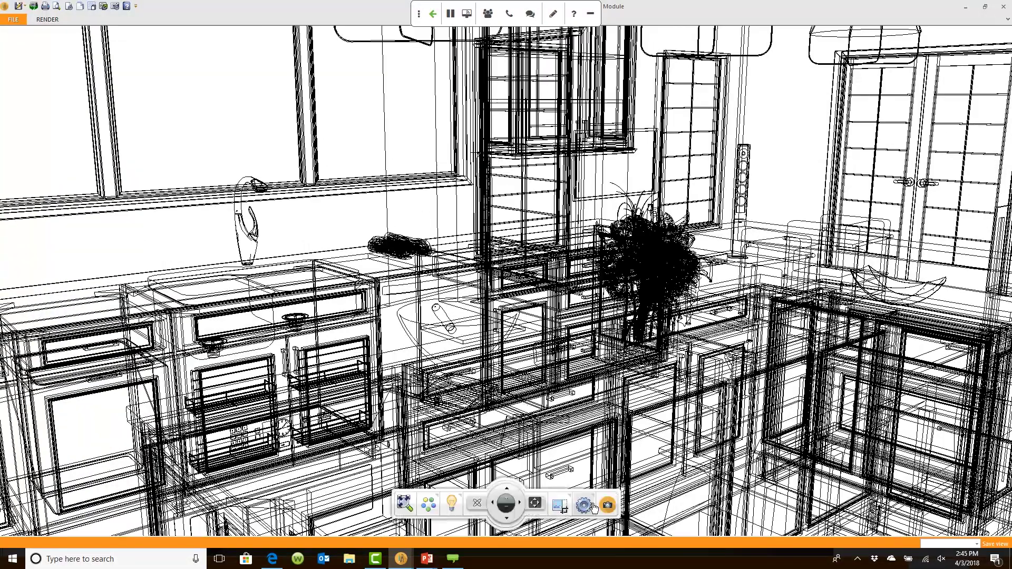
click(589, 506)
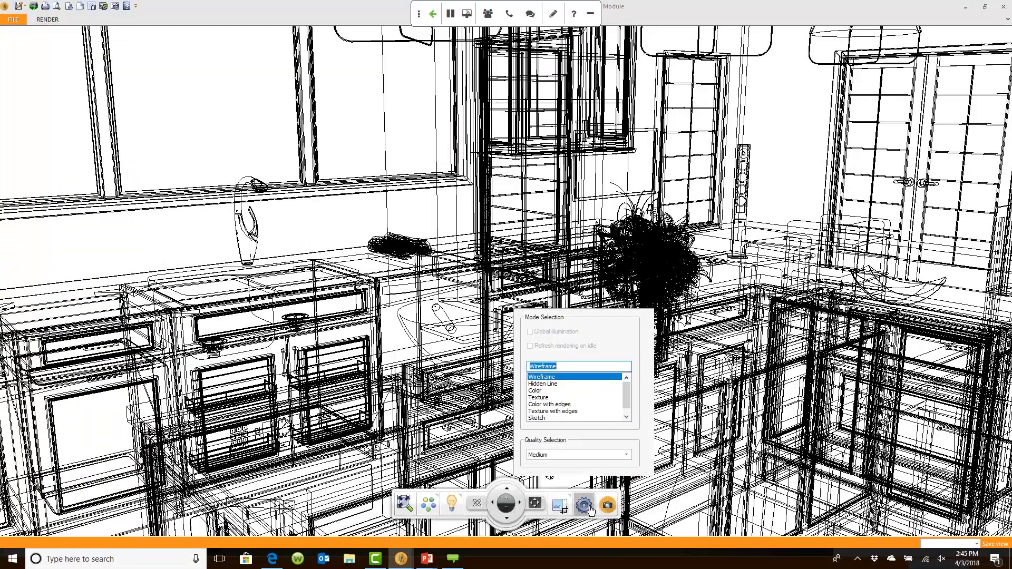
click(548, 384)
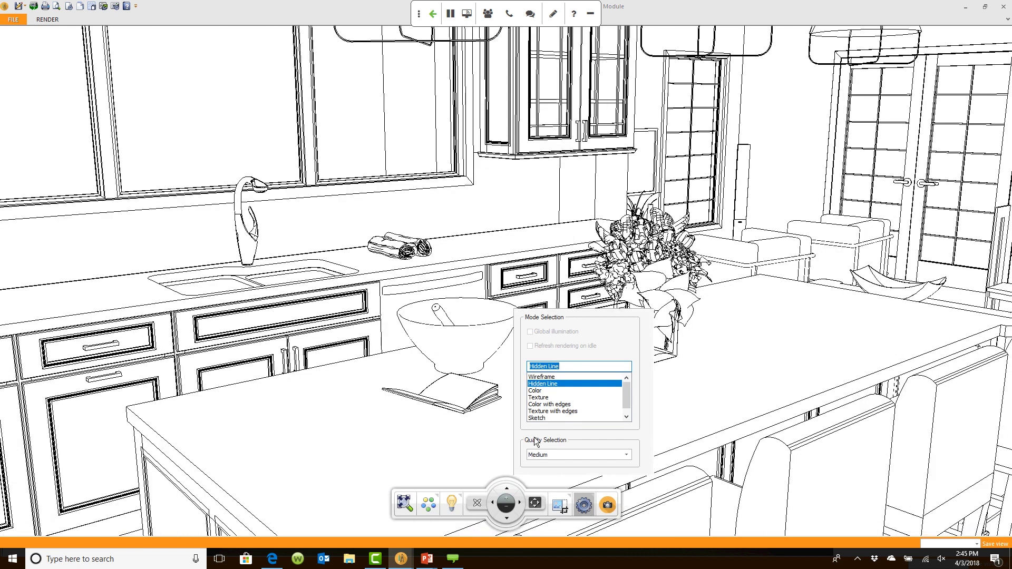
drag(774, 381, 778, 391)
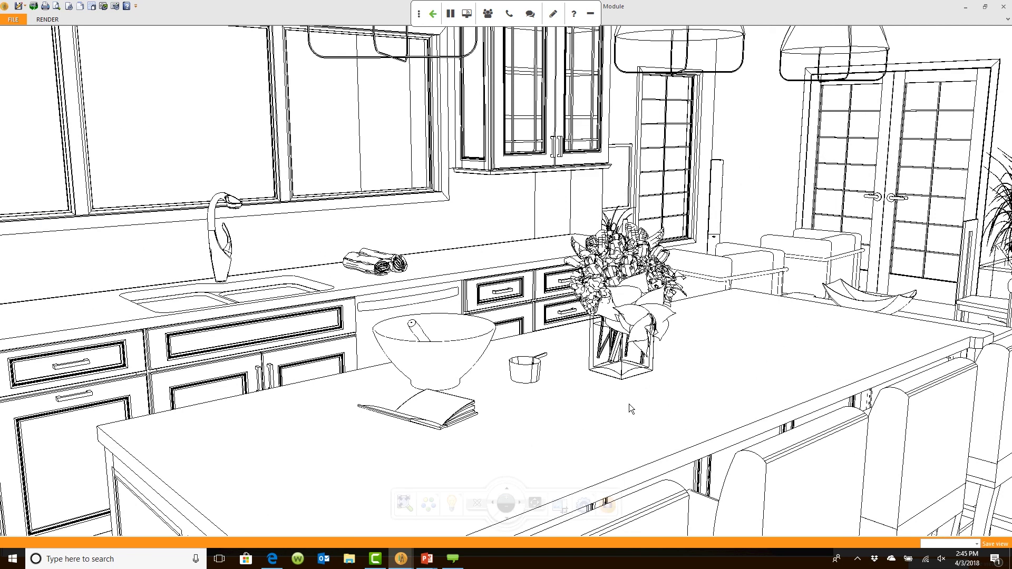
- Set the kitchen rendering mode to Texture and enable Global illumination
click(583, 505)
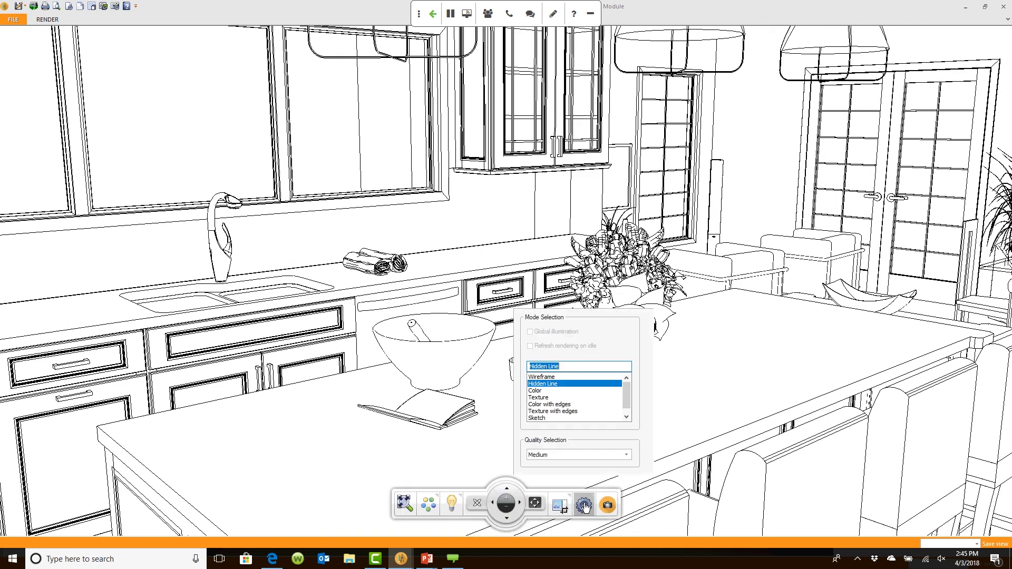
click(559, 397)
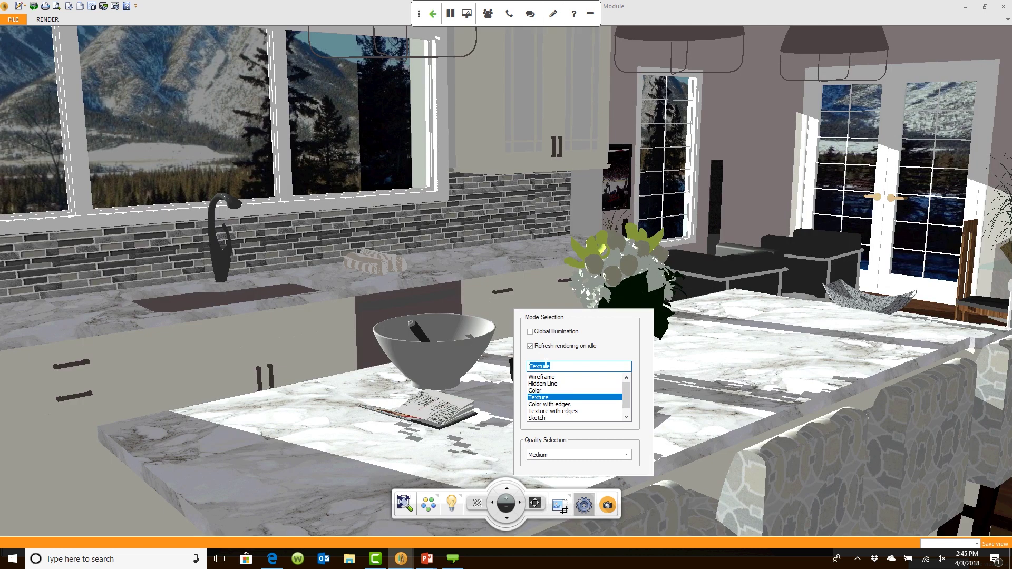
click(538, 332)
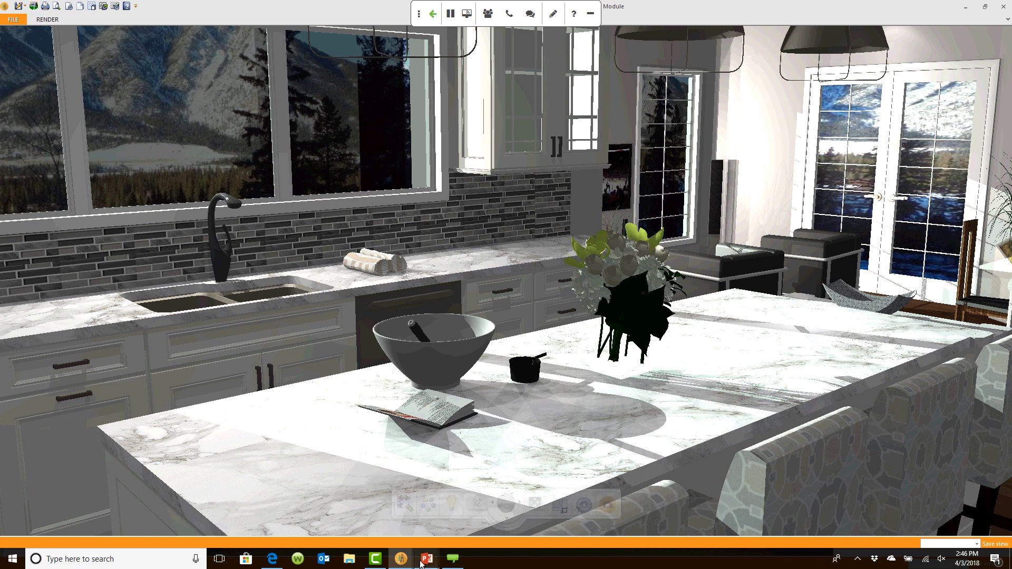
- Switch to the PowerPoint presentation to show the slide about the changing showroom experience
mouse_move(421, 562)
click(424, 506)
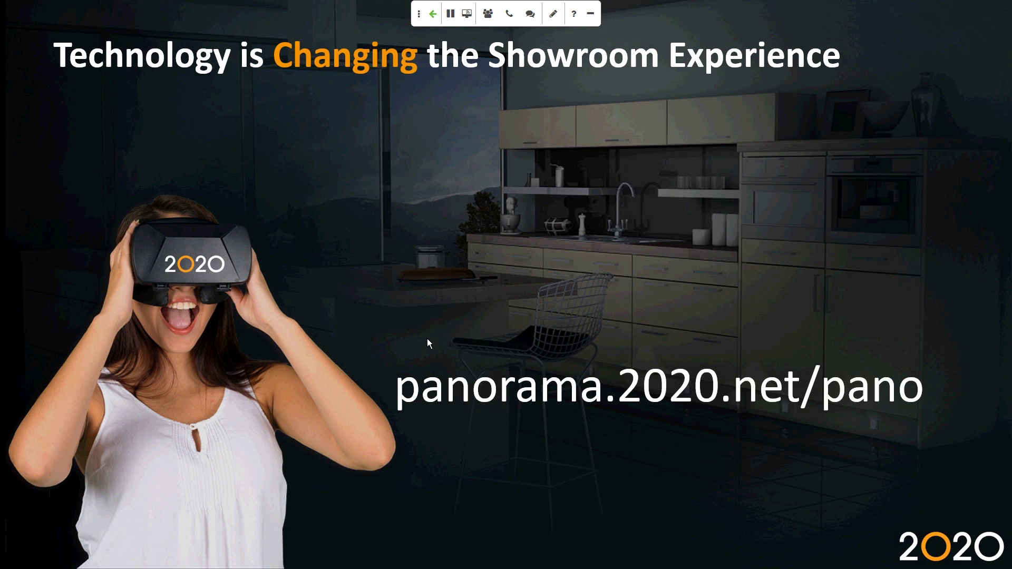